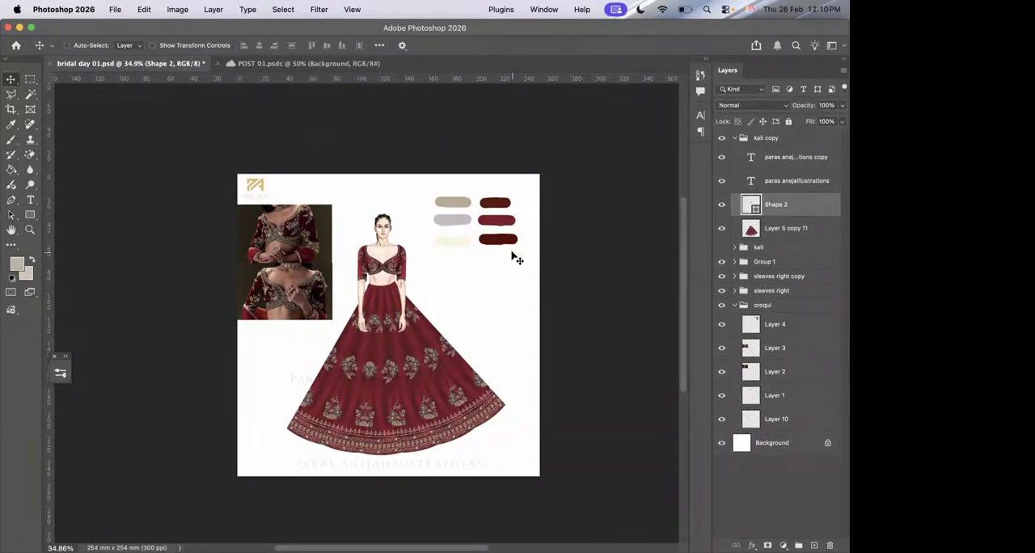
Examine the bridal lehenga illustration up close, including the blouse embroidery, skirt motifs, hem border, reference photos and colour swatches.
scroll(515, 257, "up", 5)
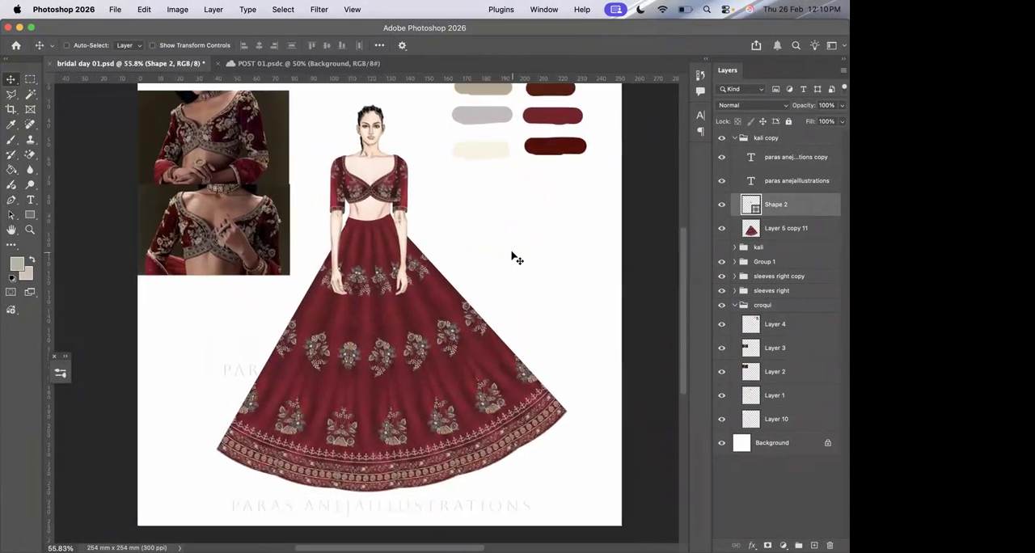
scroll(511, 257, "up", 1)
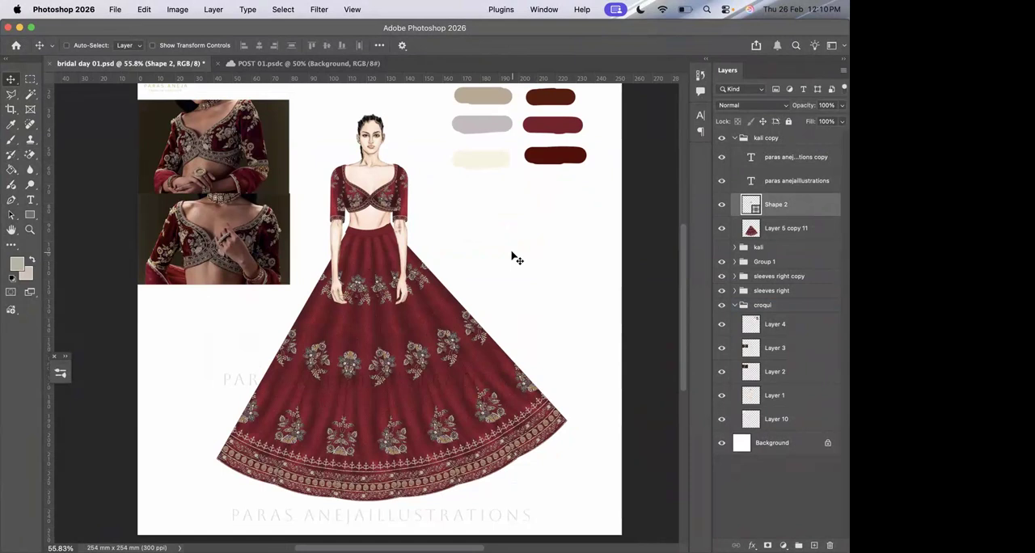
scroll(514, 257, "up", 5)
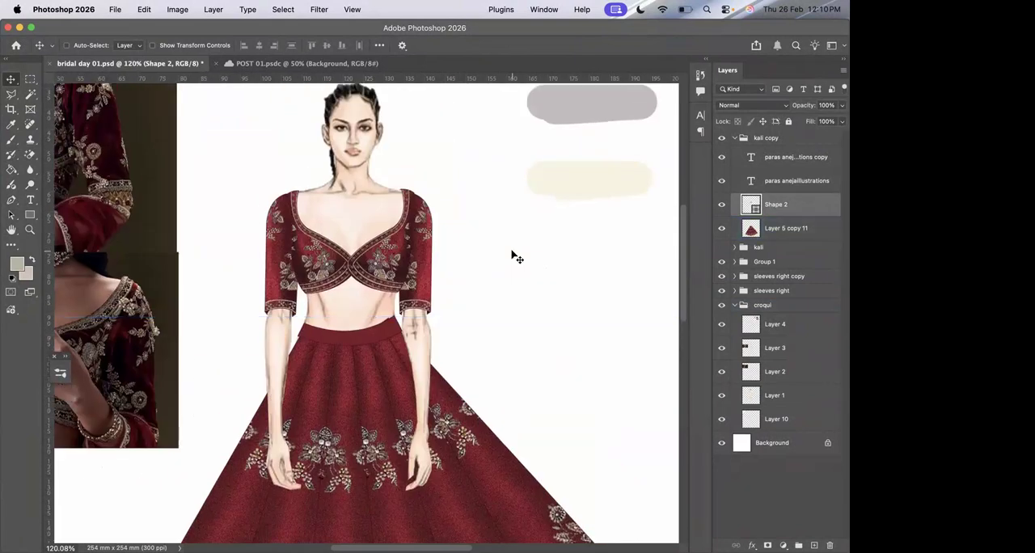
scroll(514, 257, "down", 5)
scroll(512, 252, "down", 9)
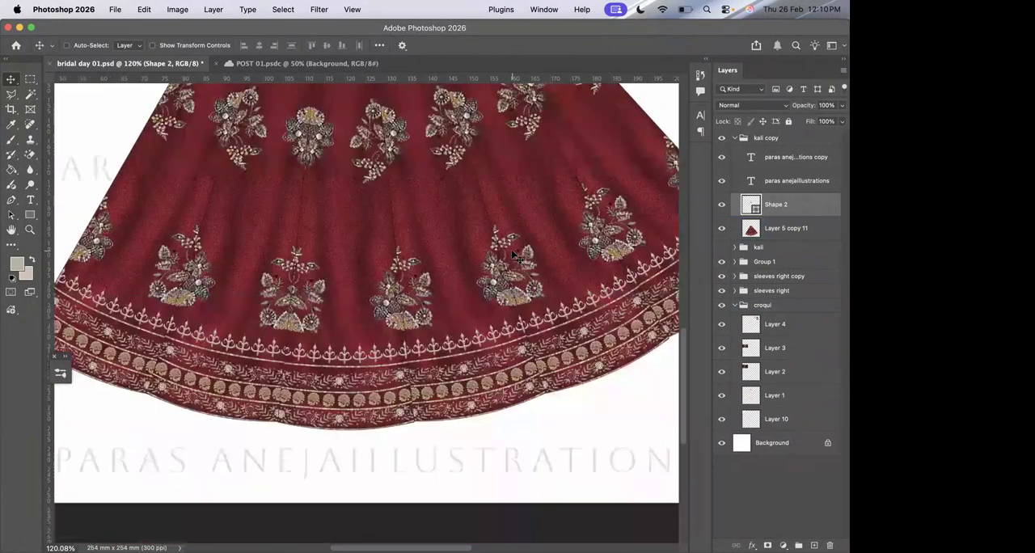
scroll(512, 251, "up", 4)
scroll(511, 251, "up", 10)
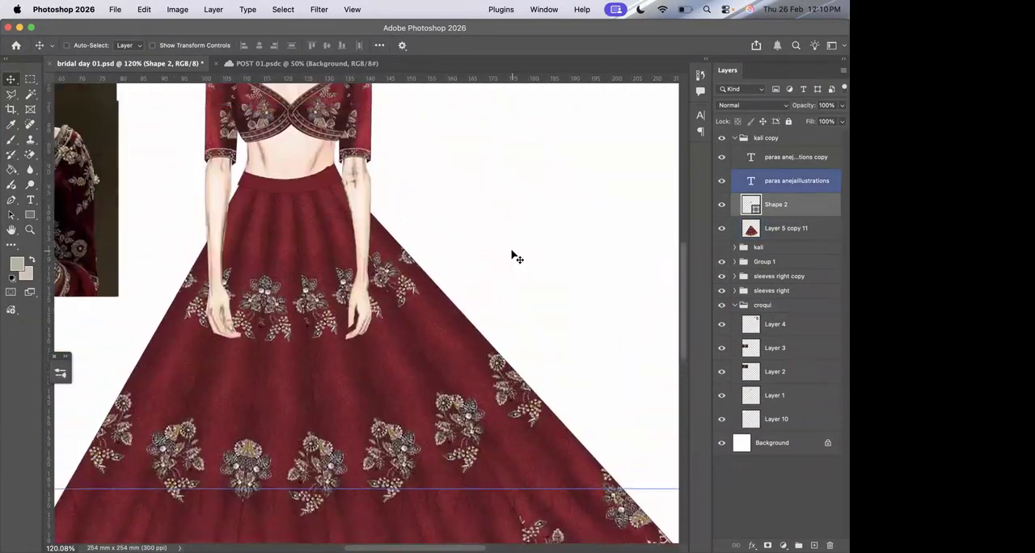
scroll(511, 252, "left", 1)
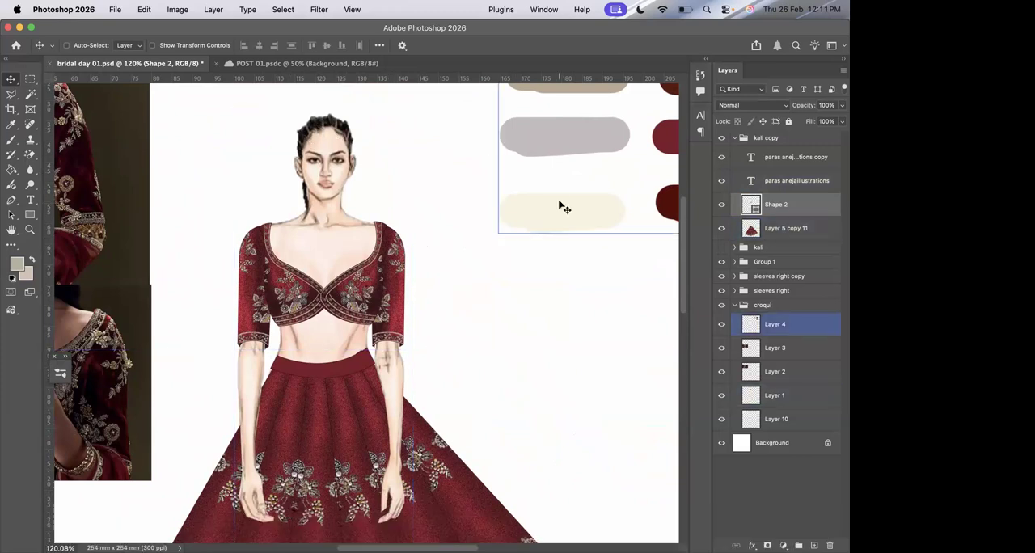
scroll(485, 254, "left", 3)
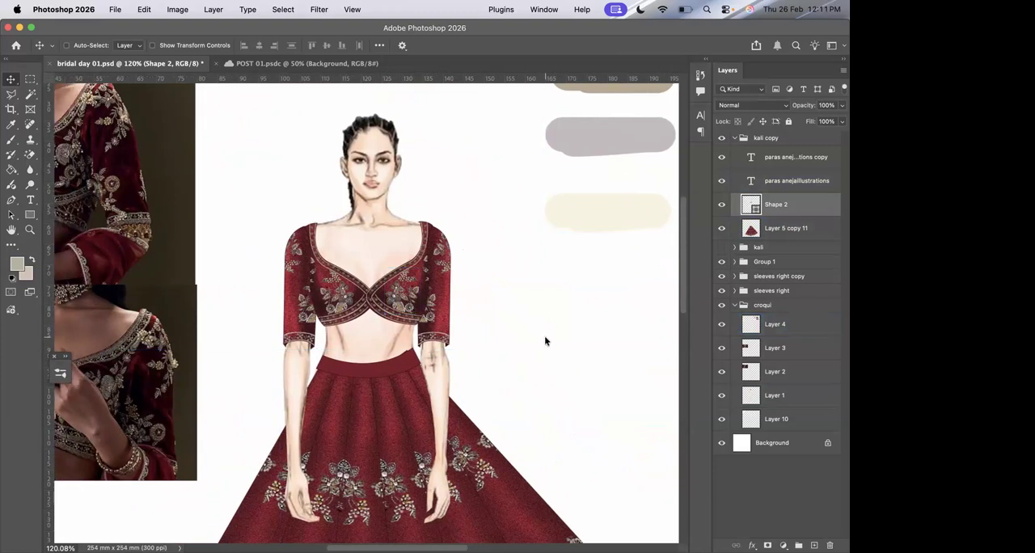
scroll(545, 341, "up", 5)
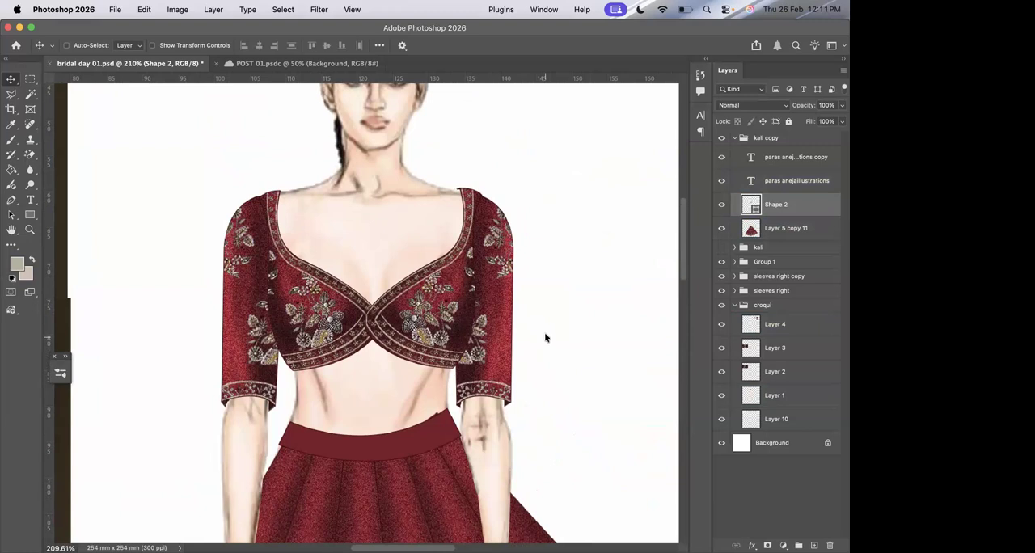
Close bridal day 01.psd and save its changes.
left_click(52, 63)
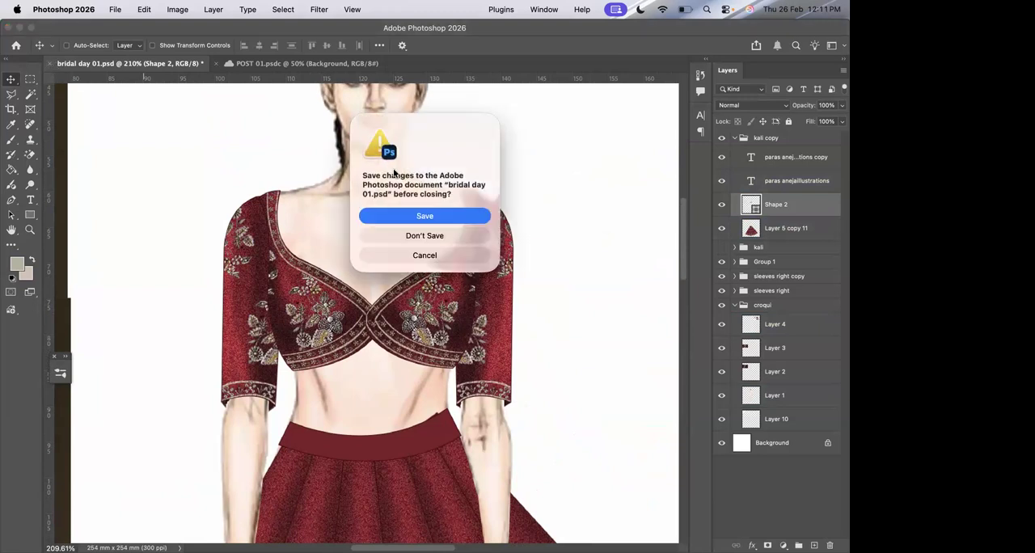
left_click(385, 217)
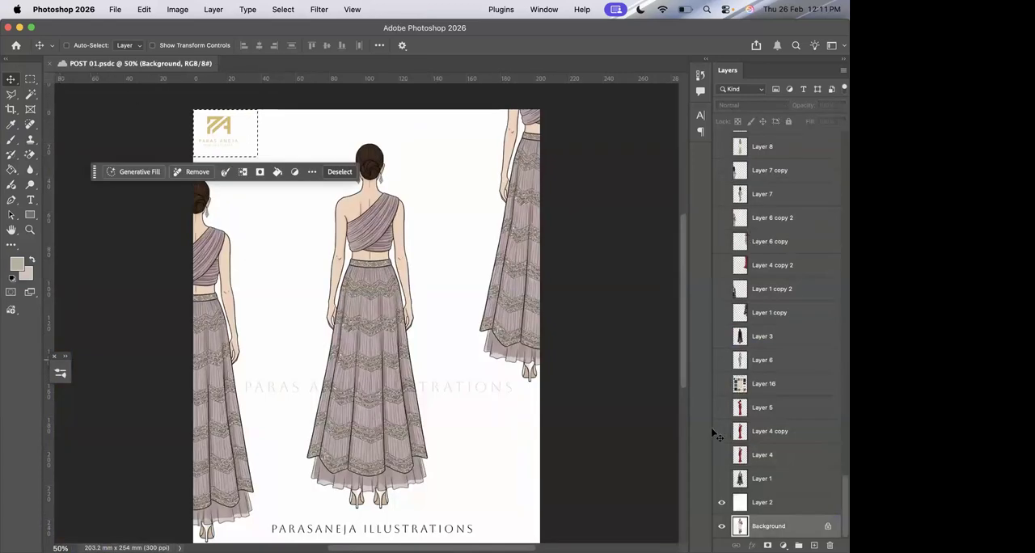
Preview the outfit illustrations on layers such as Layer 34, Layer 45 and Layer 49, showing and hiding them one after another.
scroll(729, 242, "up", 15)
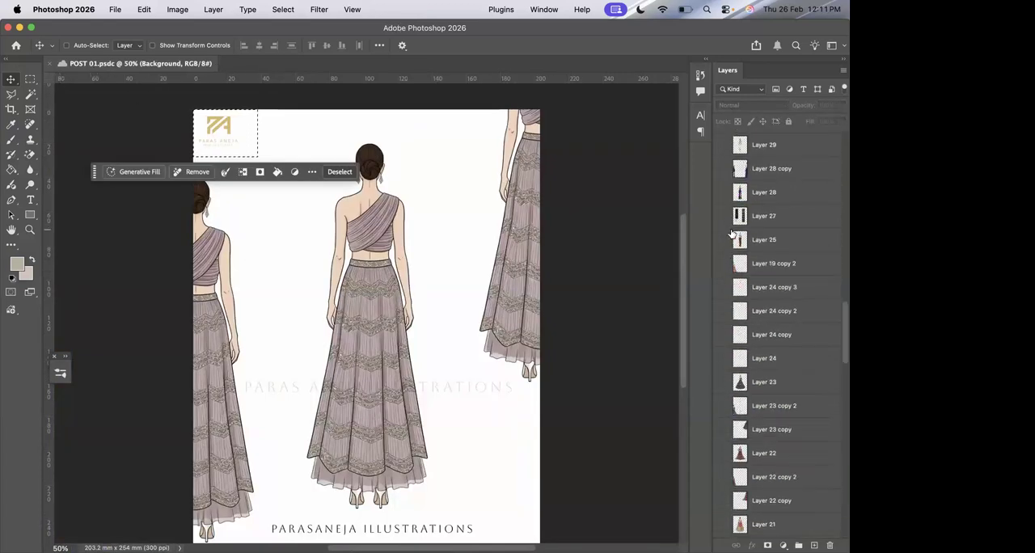
scroll(727, 209, "up", 5)
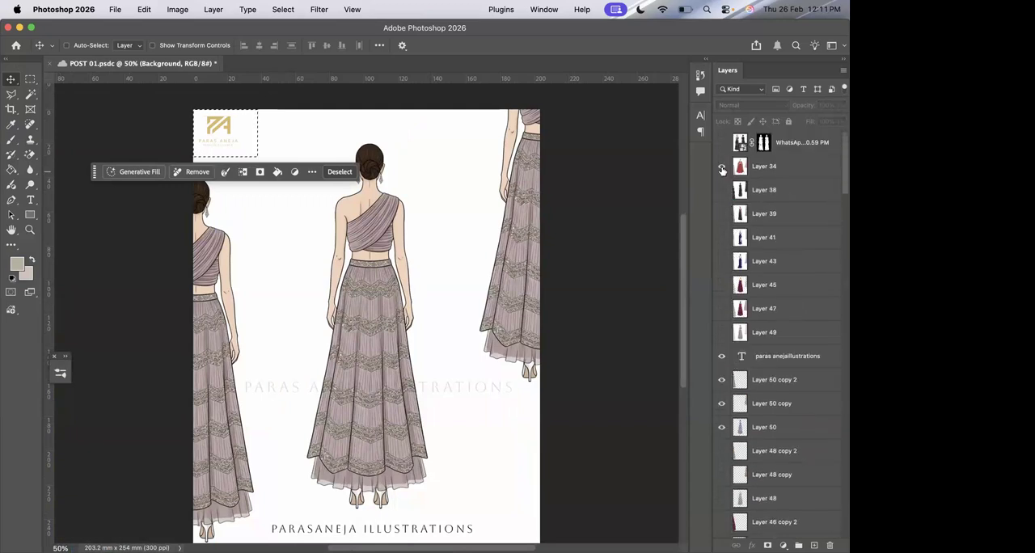
left_click(722, 167)
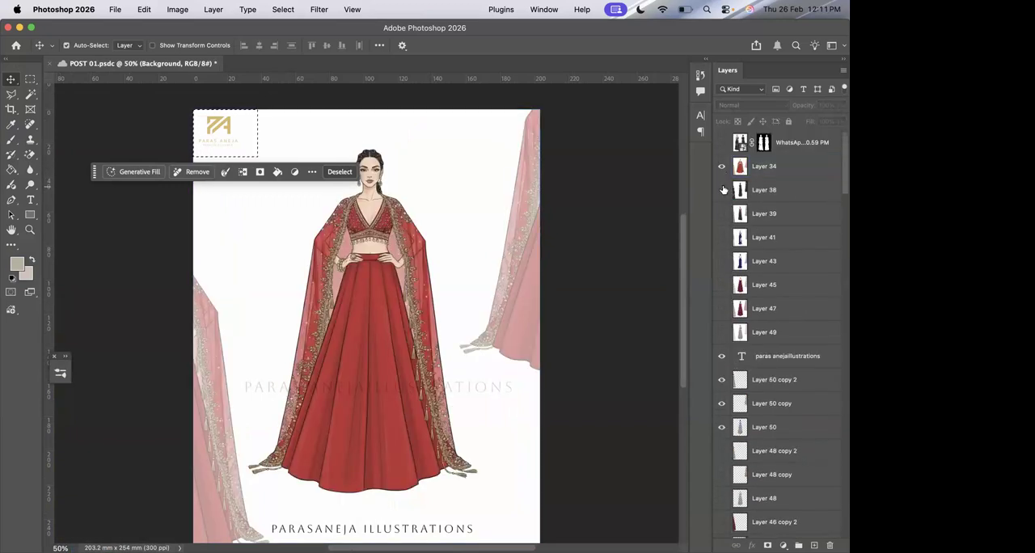
left_click(722, 190)
left_click(721, 166)
left_click(722, 190)
left_click(723, 214)
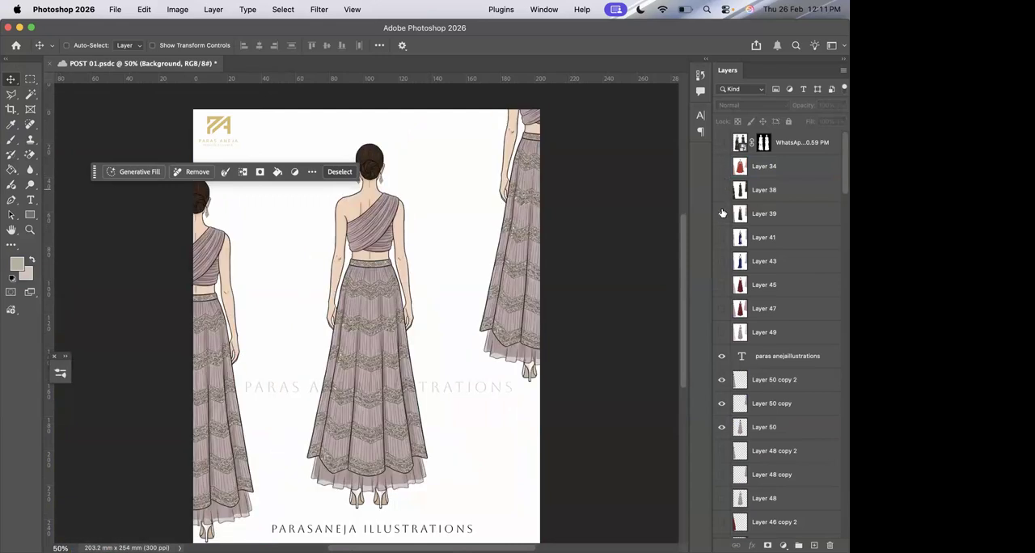
left_click(722, 213)
left_click(722, 213)
left_click(722, 284)
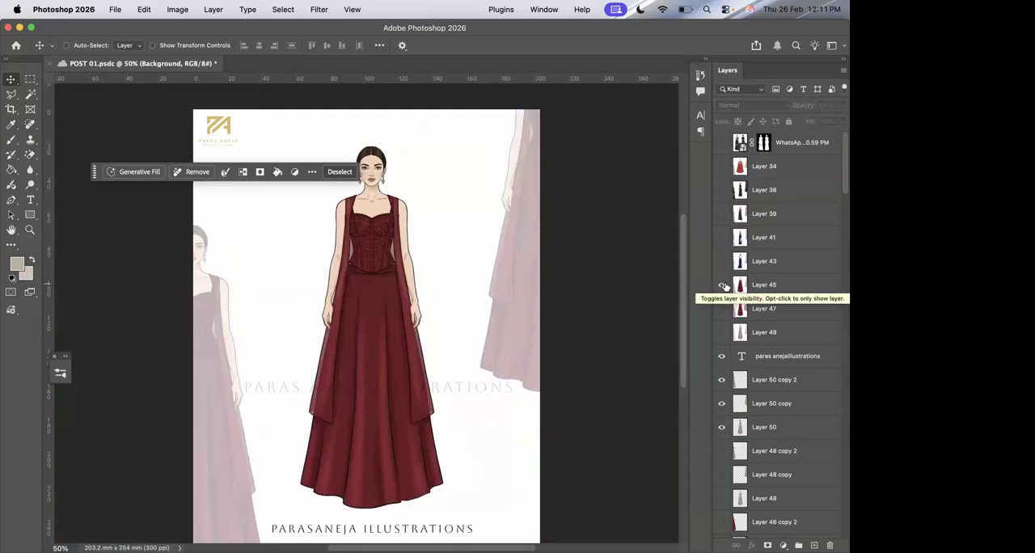
left_click(722, 285)
left_click(723, 333)
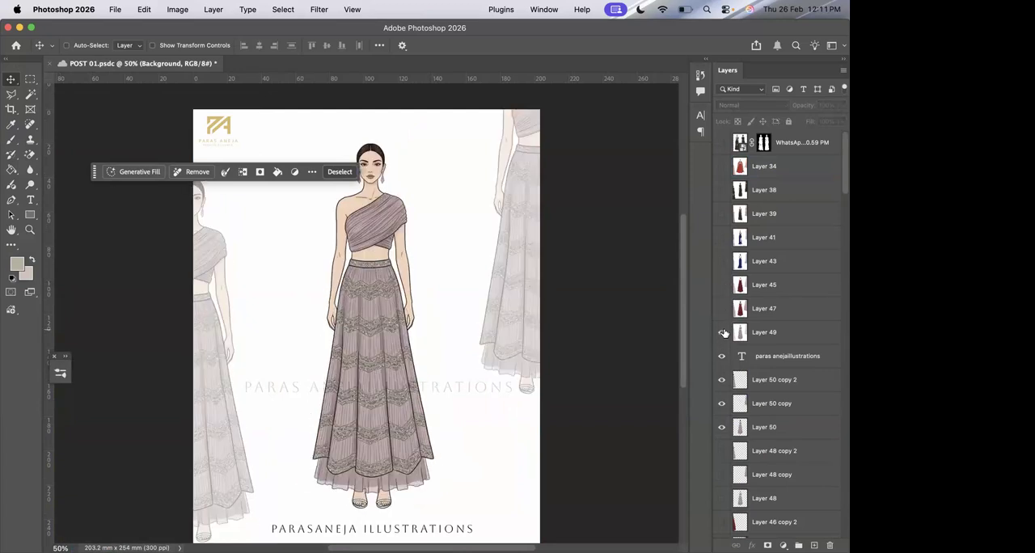
left_click(723, 332)
Hide Layer 50 copy and Layer 50, and show the blue gown on Layer 40 copy.
scroll(724, 335, "down", 3)
left_click(721, 348)
left_click(721, 348)
left_click(721, 348)
scroll(723, 388, "down", 10)
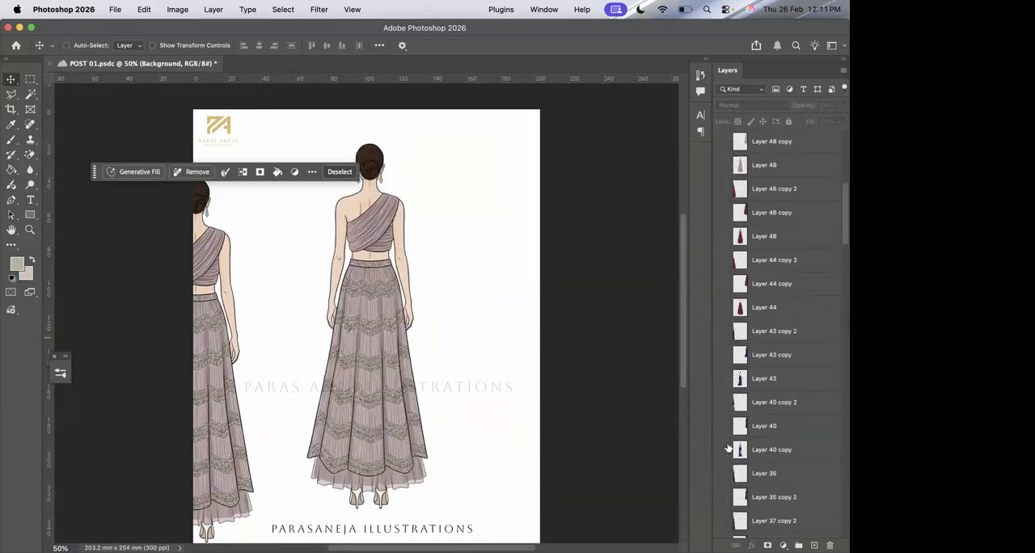
left_click(724, 450)
scroll(724, 239, "up", 8)
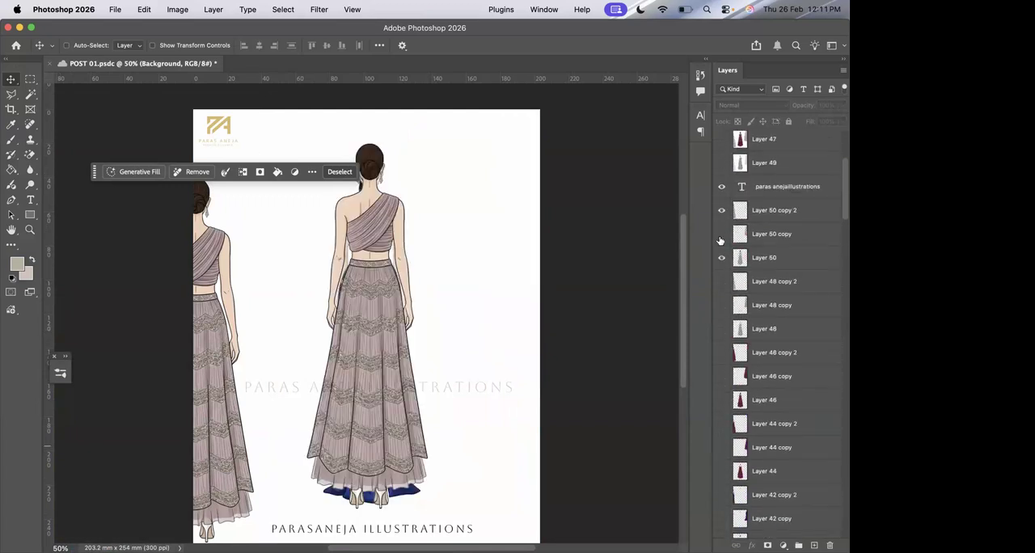
left_click(723, 299)
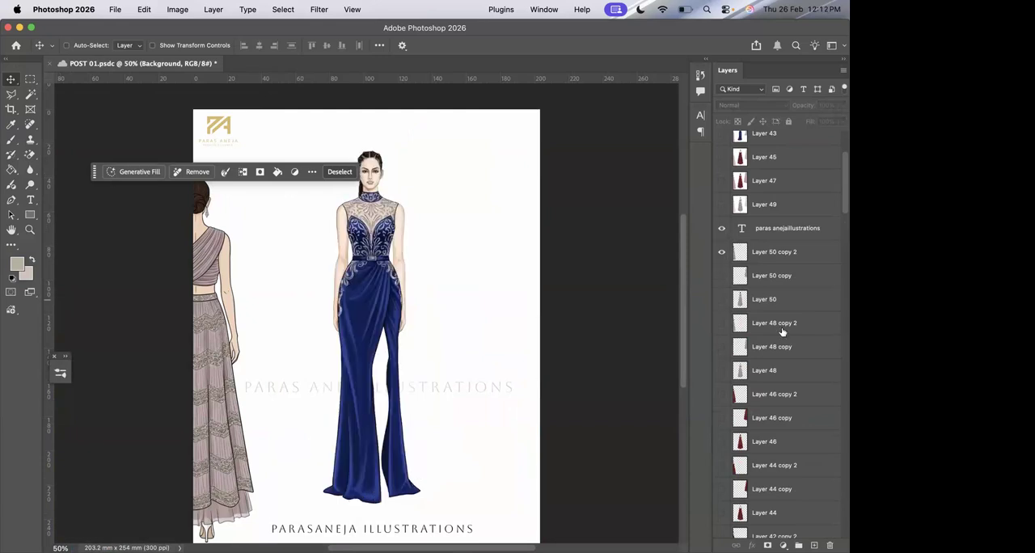
scroll(783, 332, "down", 5)
scroll(783, 332, "down", 10)
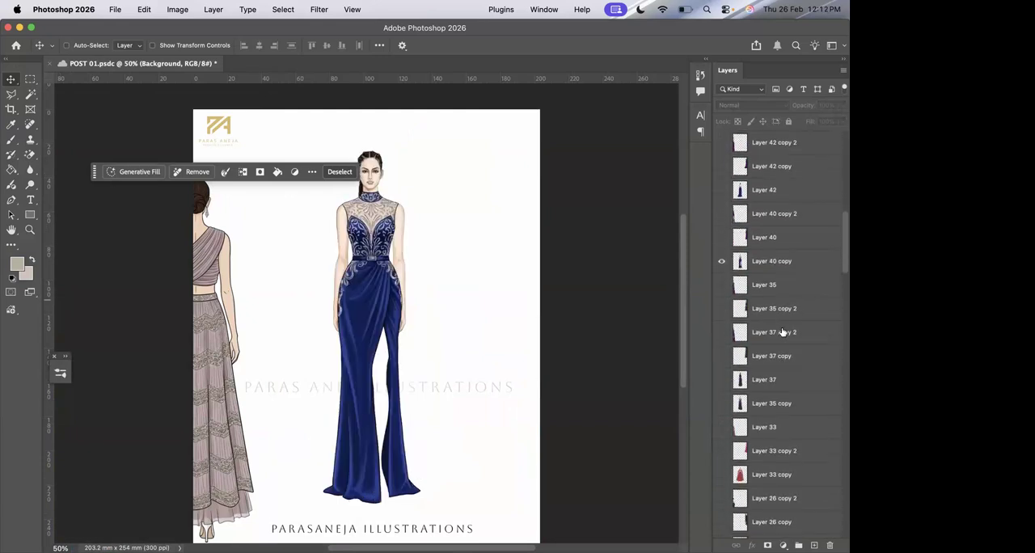
scroll(783, 332, "down", 2)
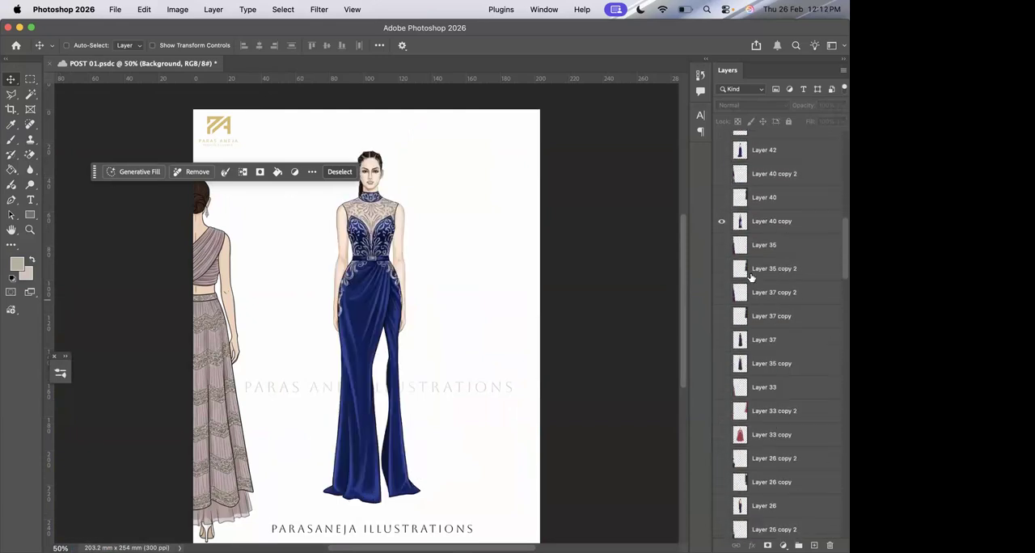
Hide Layer 40 copy and briefly preview the outfits on Layer 37, Layer 33 copy and Layer 25.
left_click(722, 222)
left_click(721, 340)
left_click(721, 341)
left_click(722, 435)
left_click(722, 435)
scroll(776, 429, "down", 14)
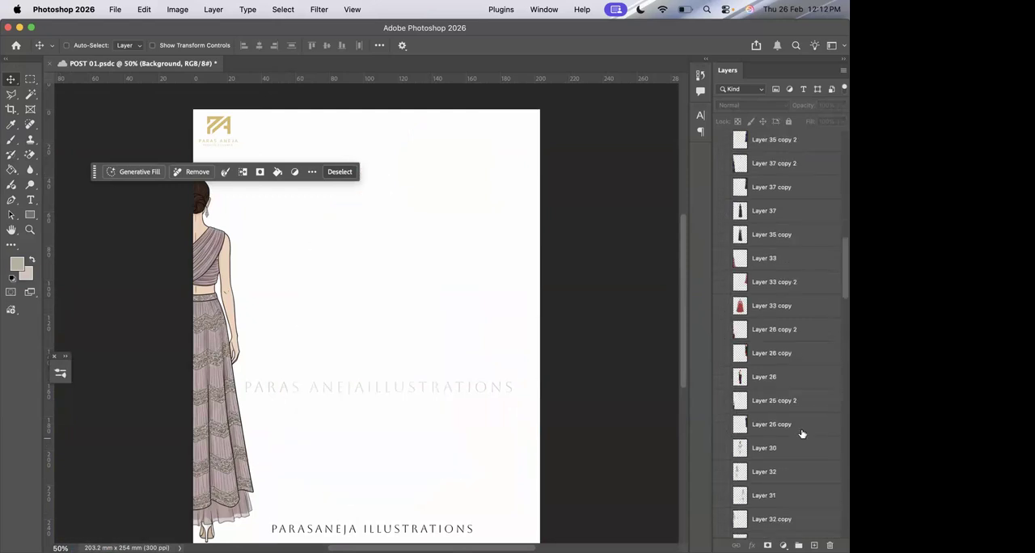
scroll(802, 434, "down", 1)
left_click(723, 416)
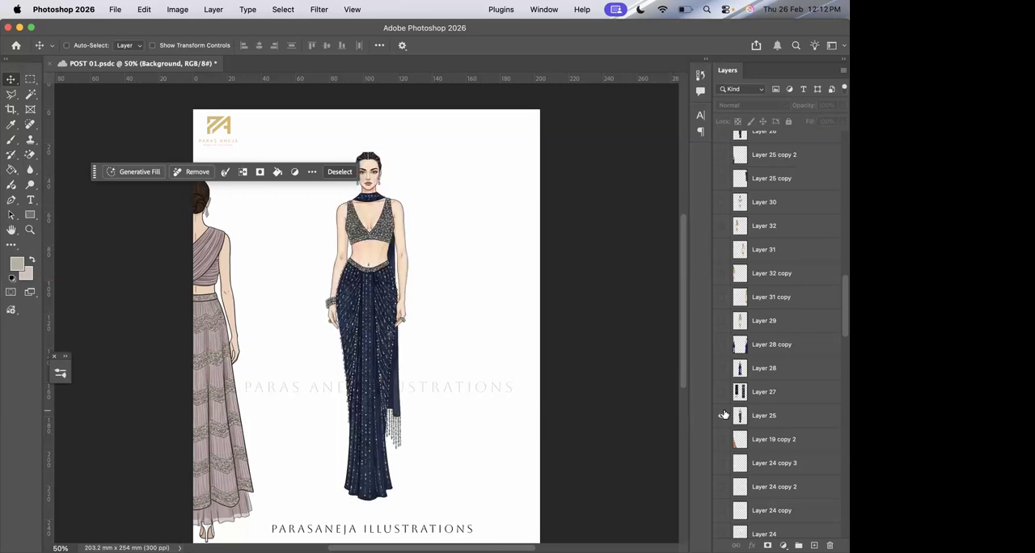
left_click(723, 416)
Show the outfit illustrations on Layer 28, Layer 28 copy, Layer 29, Layer 30 and Layer 32.
scroll(777, 429, "down", 3)
left_click(720, 281)
left_click(722, 305)
scroll(722, 331, "up", 3)
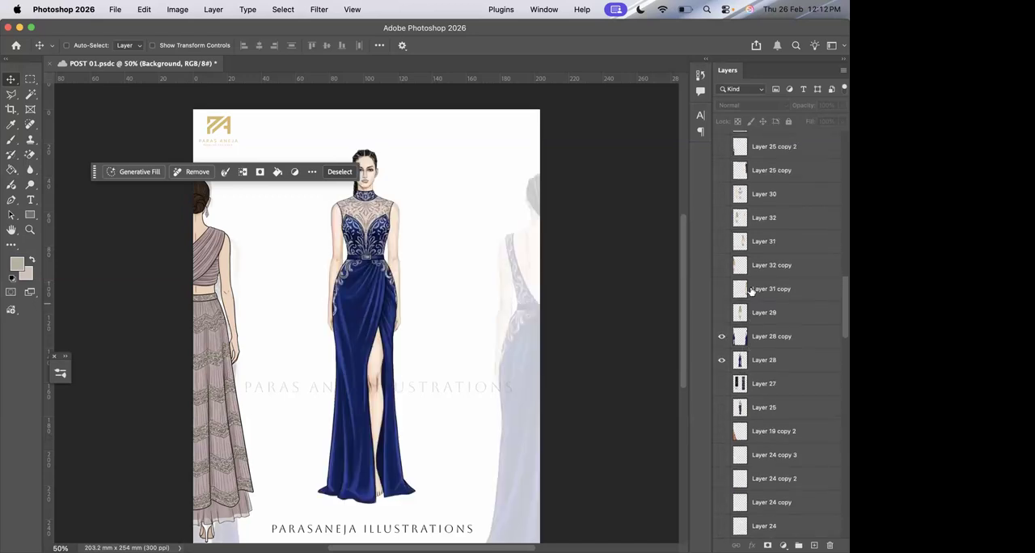
left_click(722, 335)
left_click(722, 217)
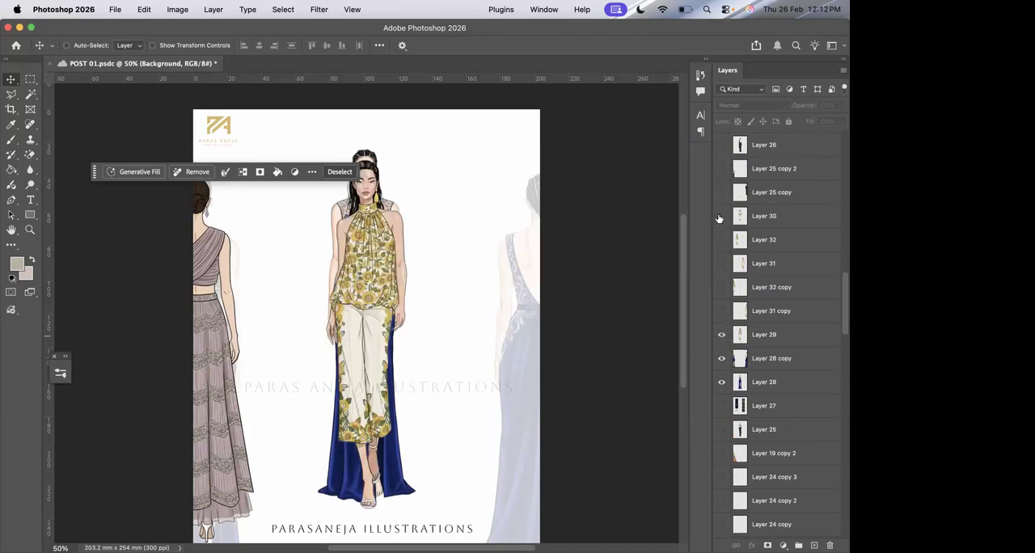
left_click(723, 241)
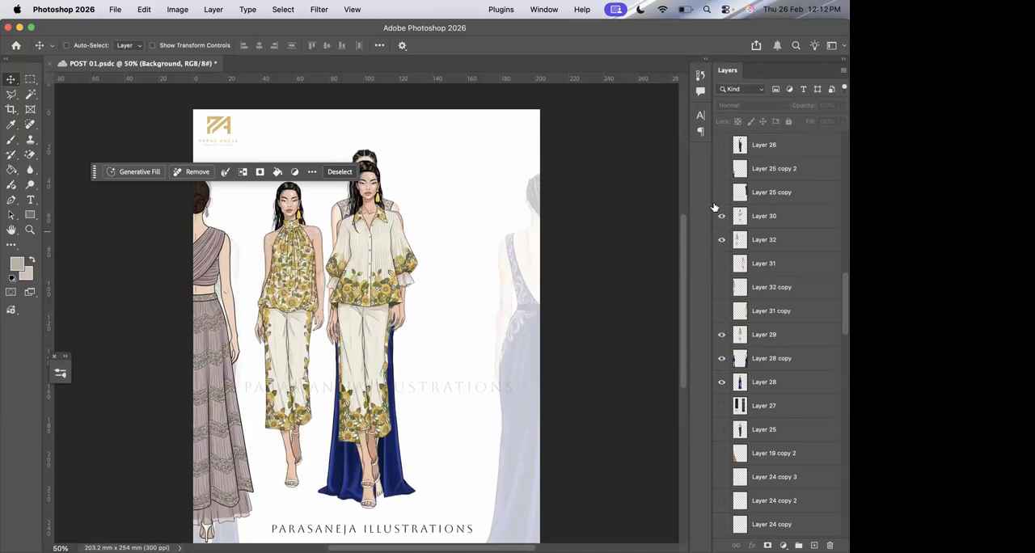
Close POST 01.psdc and create a new Letter document, 8.5 x 11 in at 300 ppi.
left_click(52, 61)
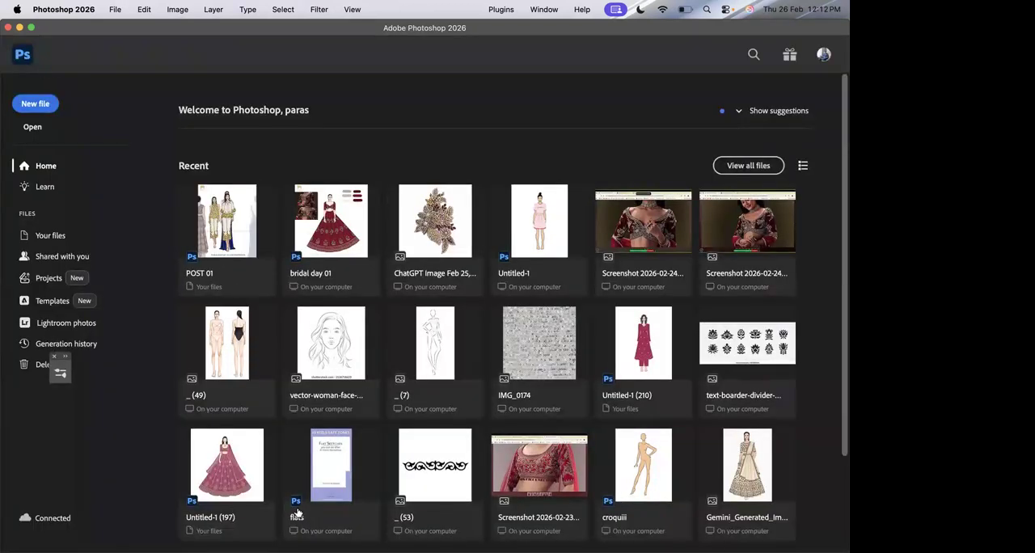
left_click(46, 104)
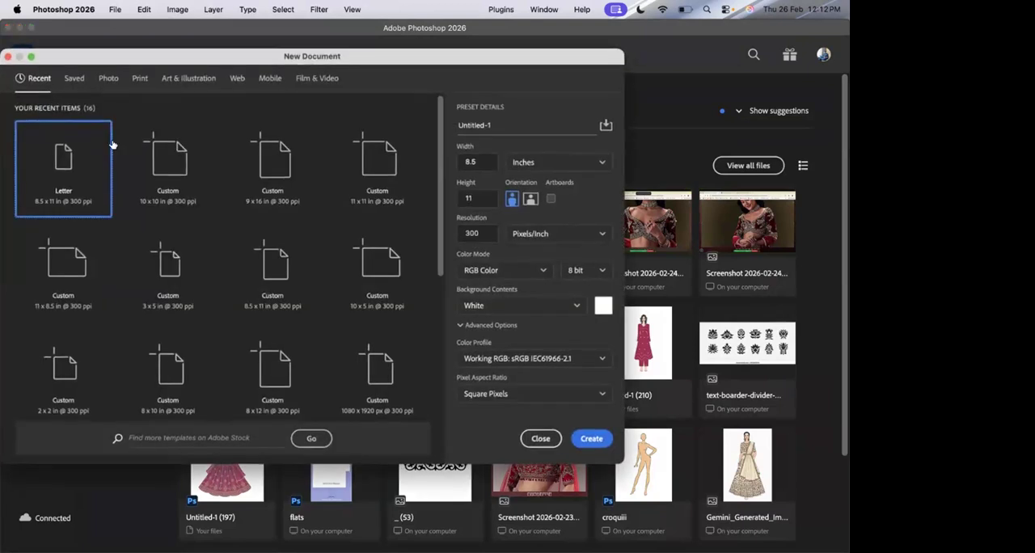
double_click(87, 185)
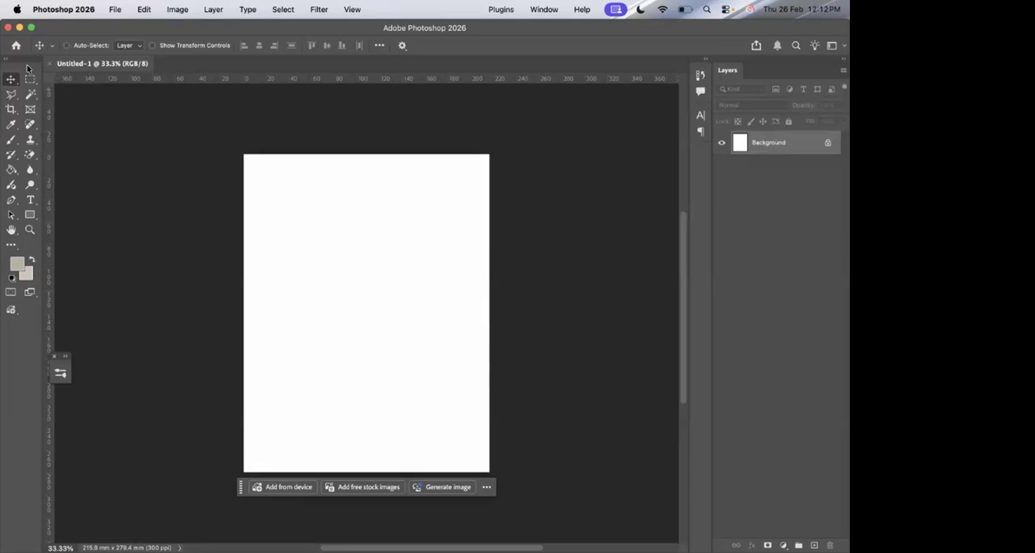
Undock the toolbar so it floats beside the page, and dock it back in its original place.
left_click_drag(27, 69, 154, 118)
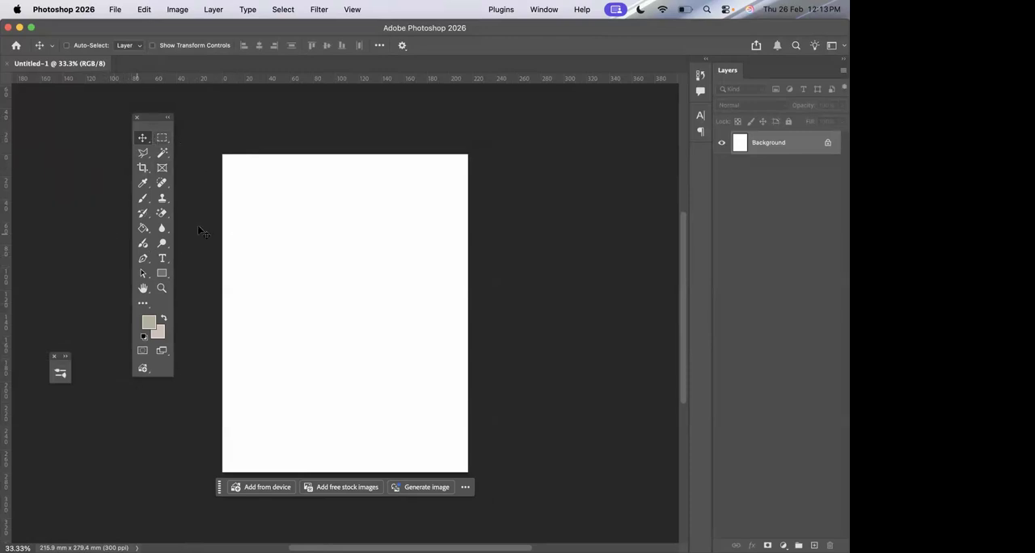
left_click_drag(156, 118, 7, 139)
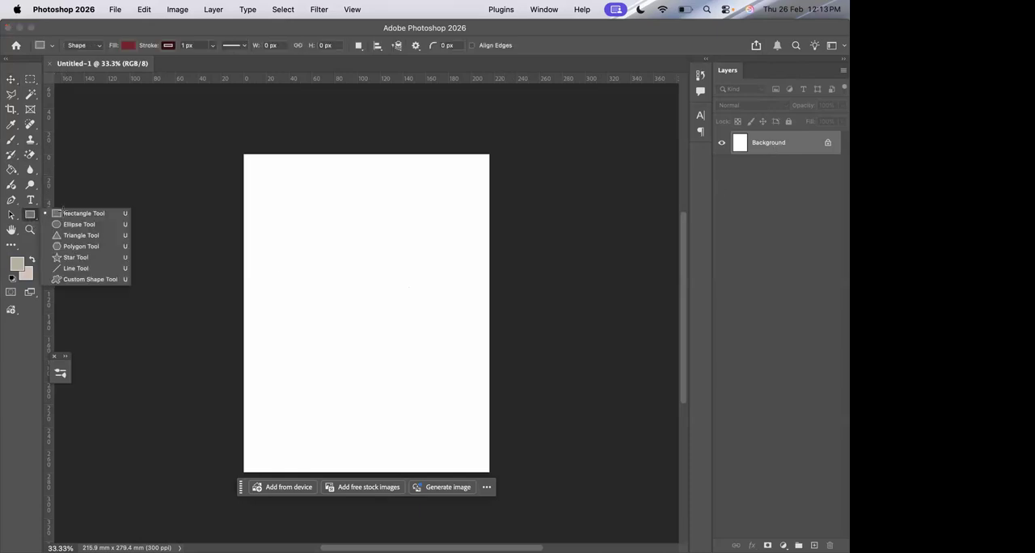
Draw a dark red rectangle about 98 mm wide and 57 mm high on the page's upper half and delete it.
left_click(63, 214)
mouse_move(294, 224)
left_mouse_down()
mouse_move(331, 259)
mouse_move(406, 289)
left_mouse_up()
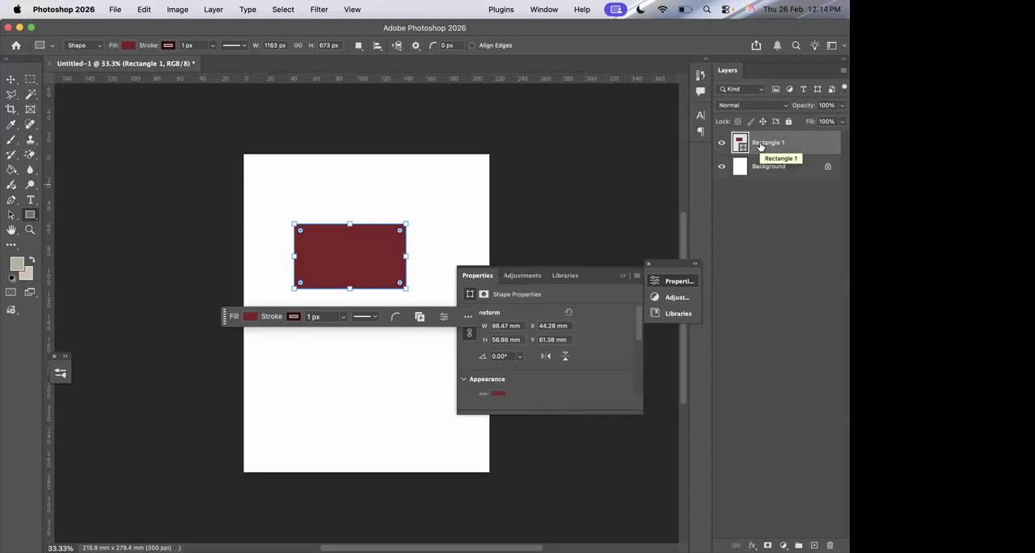
key("Delete")
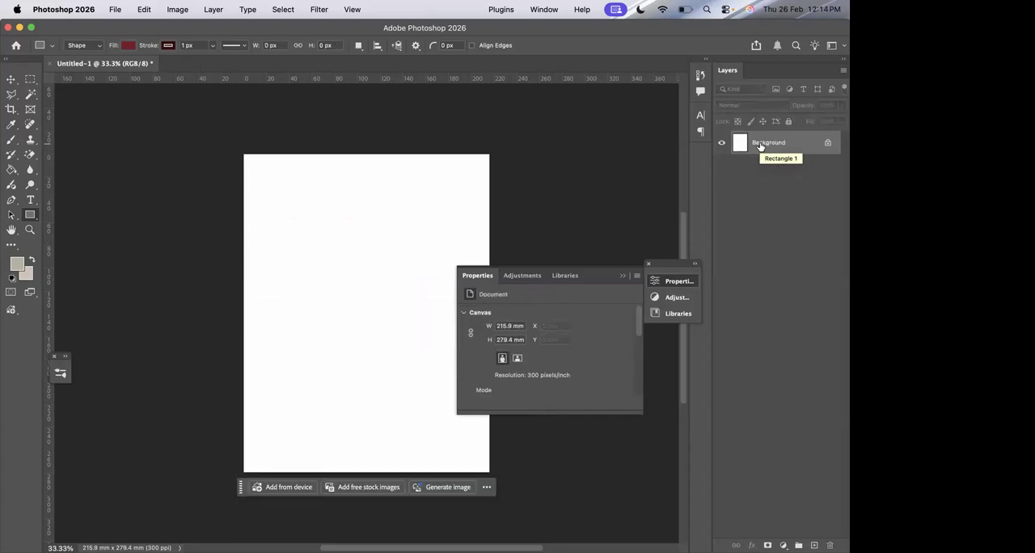
left_click(647, 263)
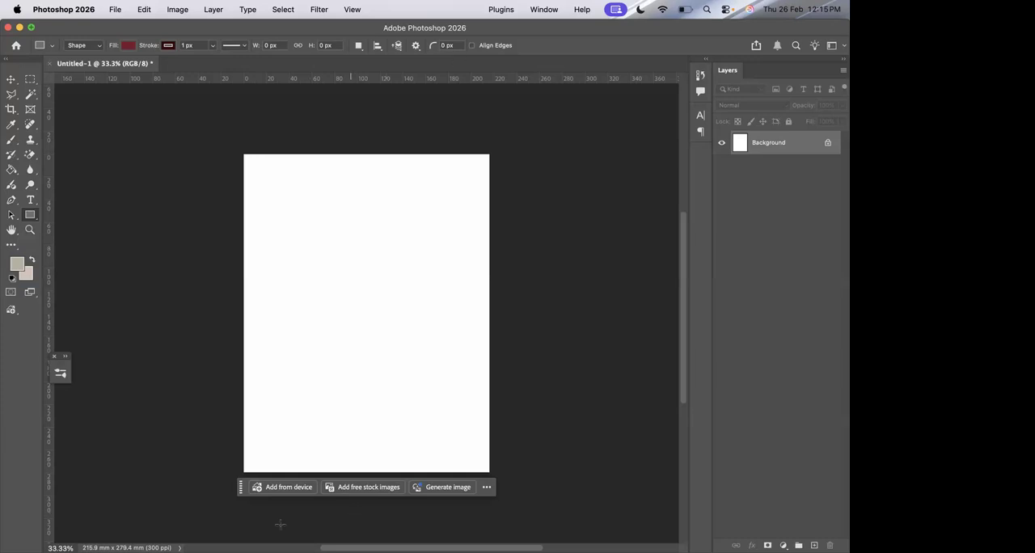
mouse_move(285, 520)
left_click(11, 79)
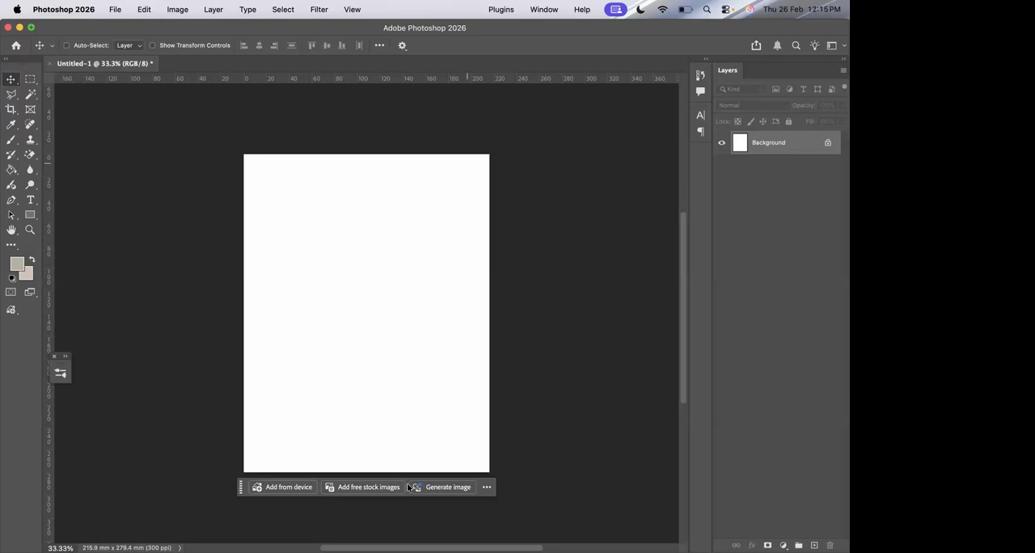
left_click(117, 8)
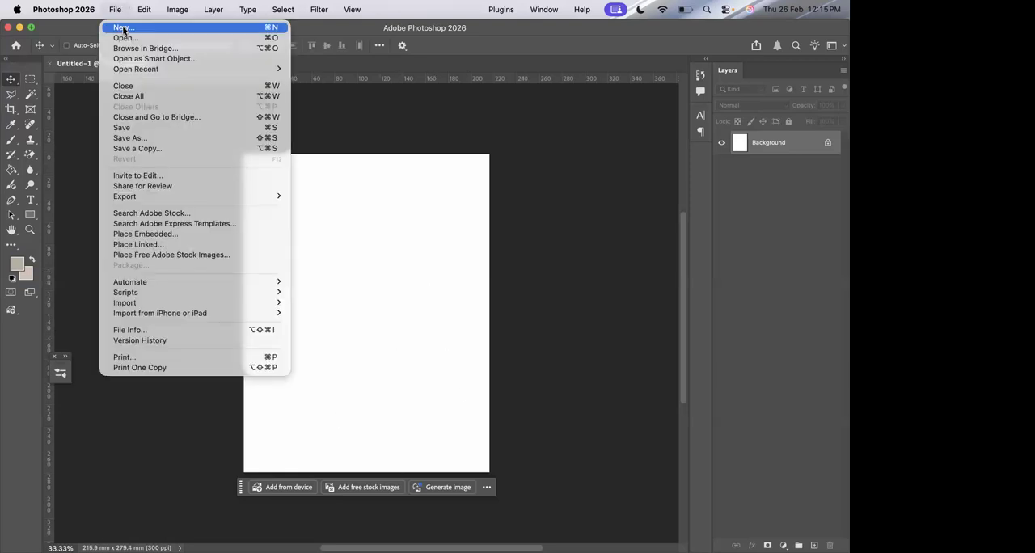
left_click(123, 29)
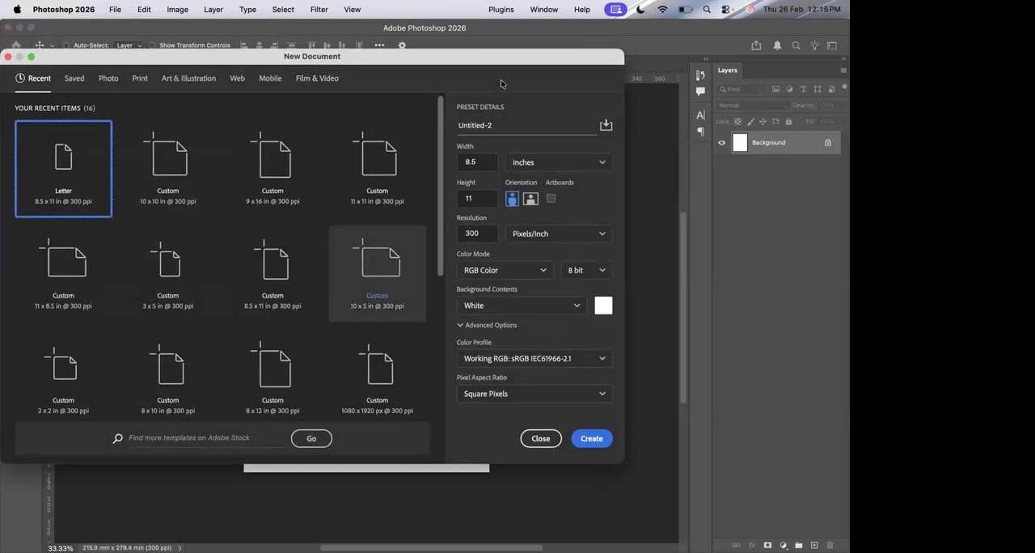
left_click_drag(514, 61, 302, 69)
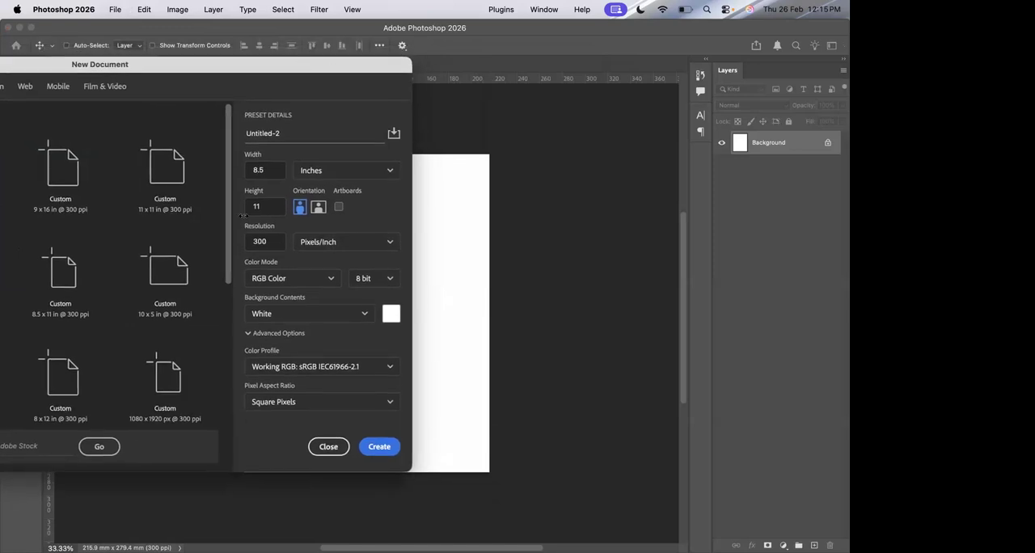
left_click(328, 446)
Open the new-document settings and outline the name, width and height fields with yellow annotation rectangles.
left_click(115, 9)
left_click(121, 29)
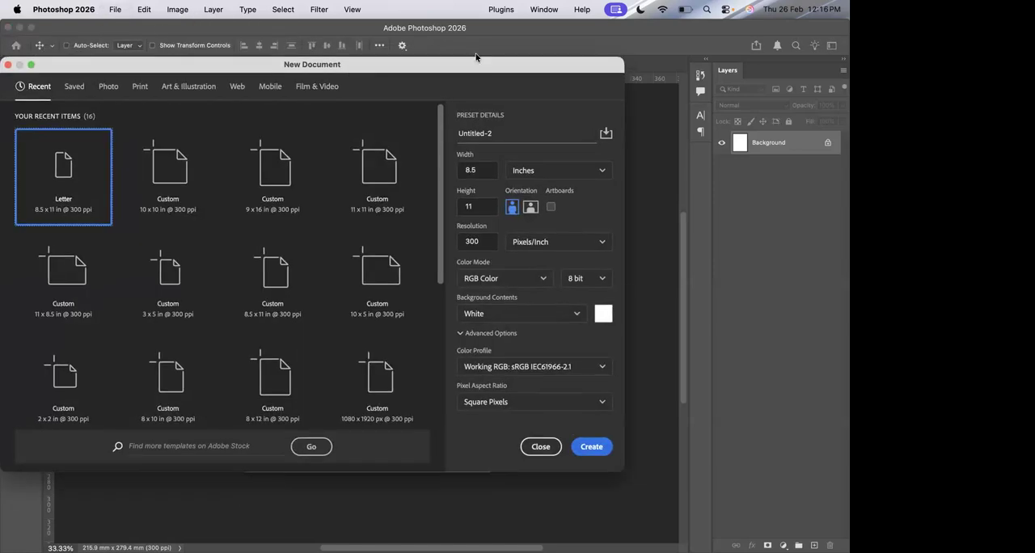
left_click_drag(405, 70, 359, 76)
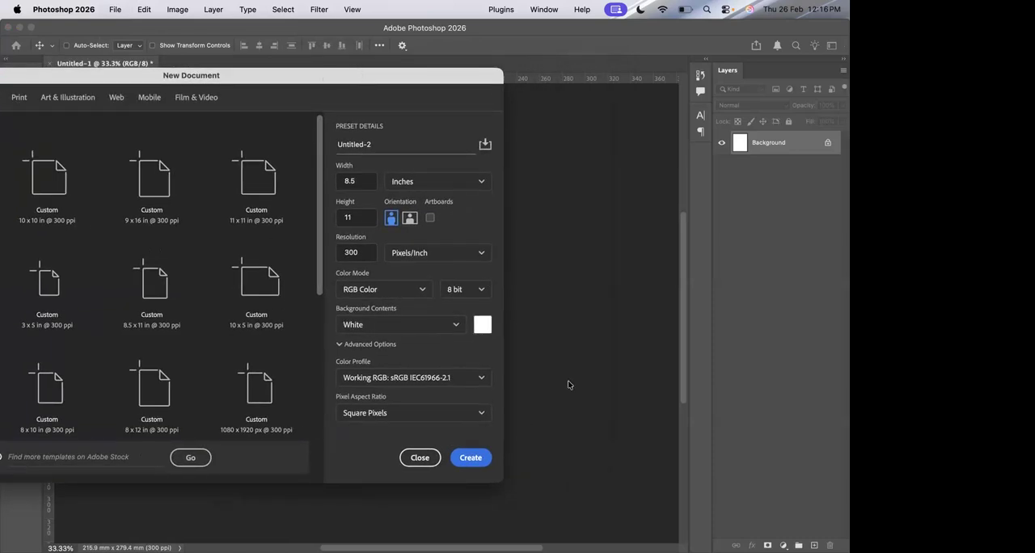
mouse_move(551, 552)
left_click(381, 181)
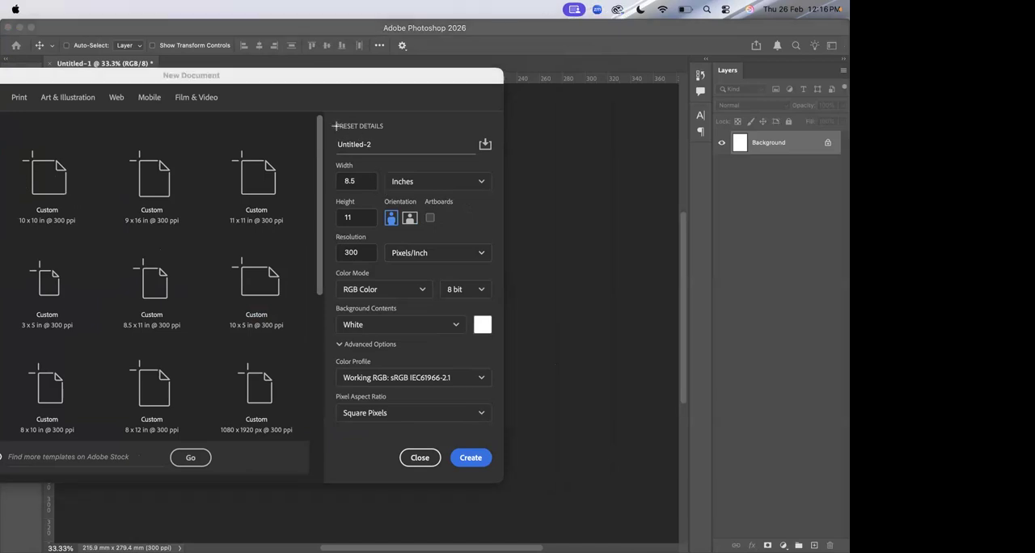
left_click_drag(330, 131, 496, 158)
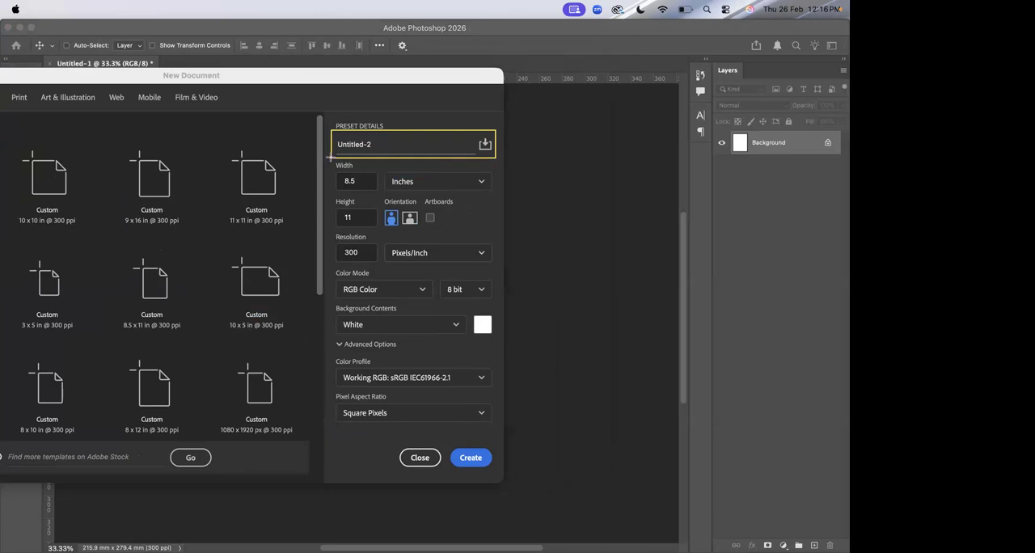
left_click_drag(329, 156, 380, 194)
left_click_drag(385, 232, 332, 195)
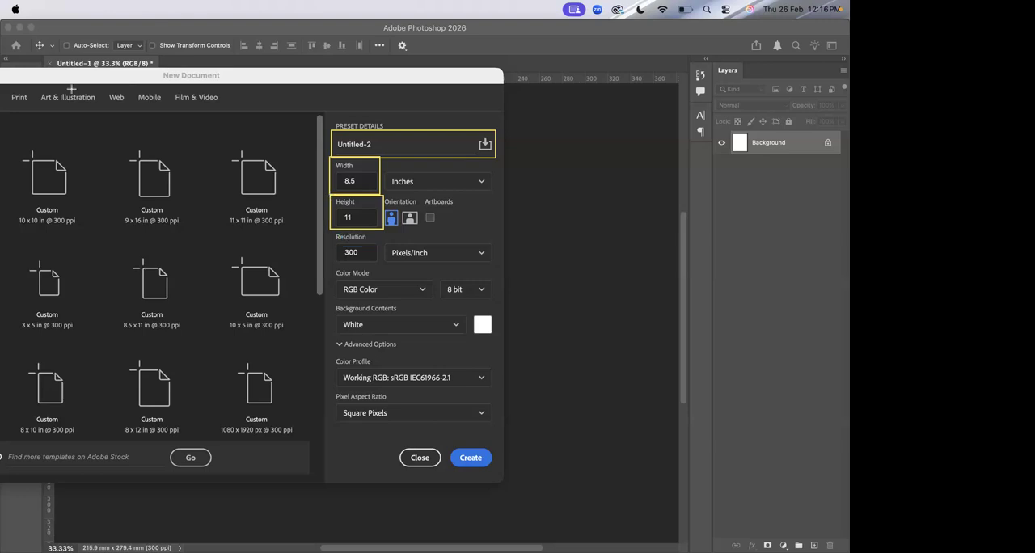
Name the new document "day 01 basic tools" and set its size to 5 inches wide and 7 inches high.
left_click(376, 148)
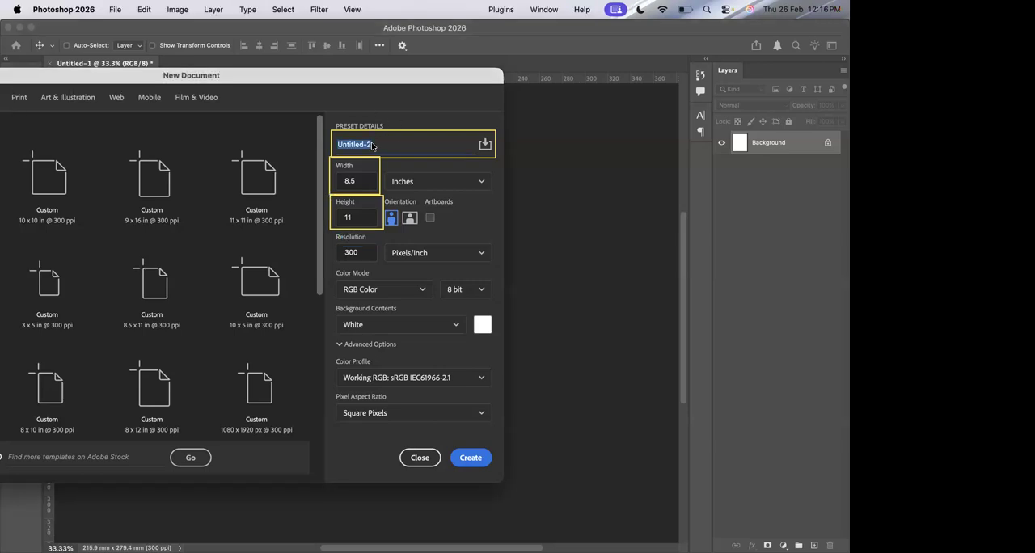
key("BackSpace")
type("day 01 basic tools")
left_click(367, 178)
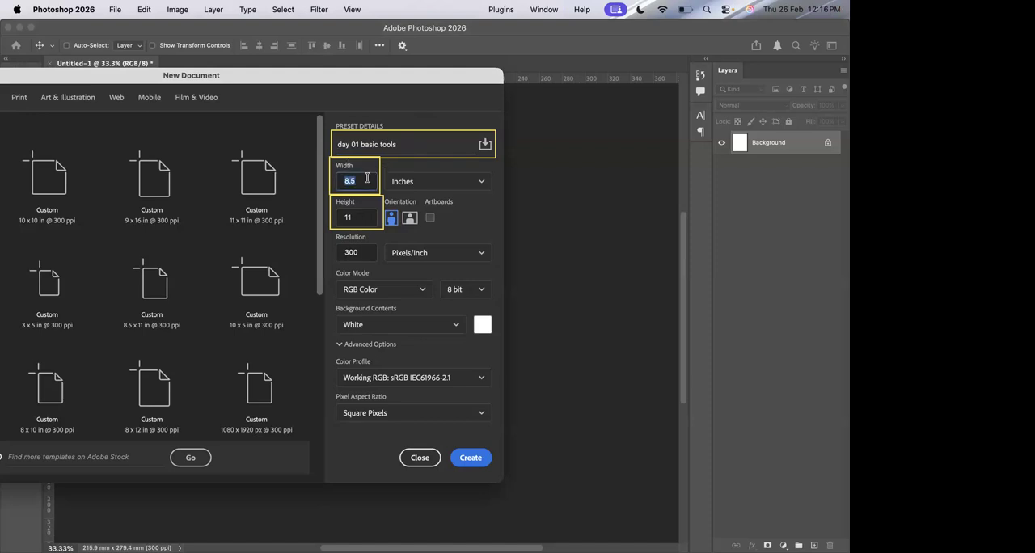
type("5")
left_click(362, 217)
type("7")
Outline the resolution setting in yellow, clear the annotations and create the 5 x 7 in document.
mouse_move(329, 230)
left_mouse_down()
mouse_move(475, 244)
mouse_move(500, 264)
left_mouse_up()
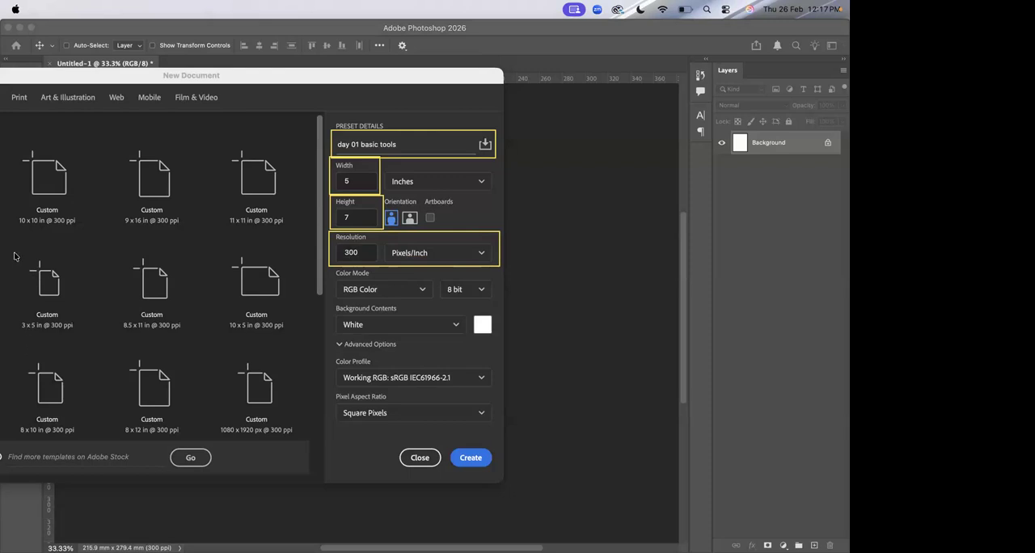
left_click_drag(370, 278, 346, 74)
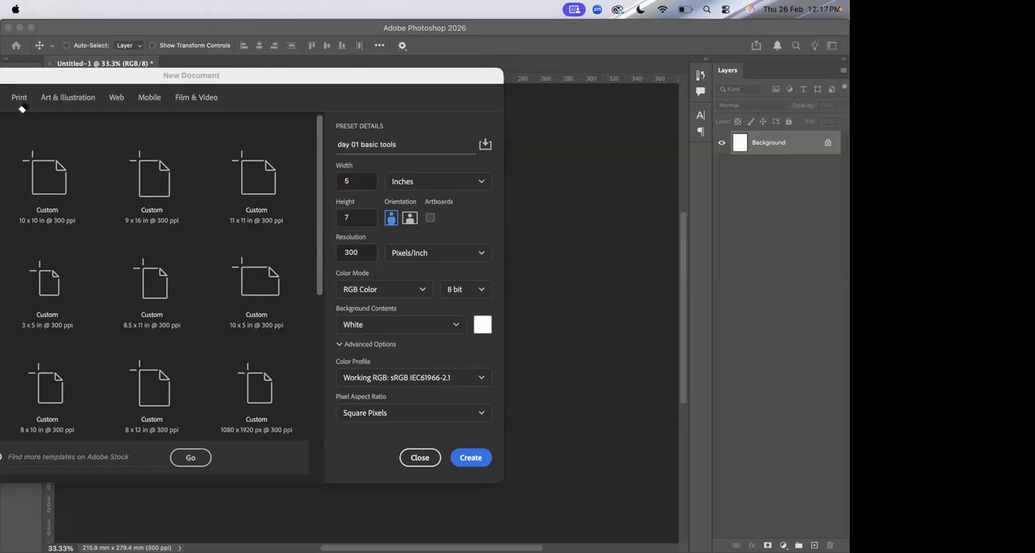
left_click(472, 458)
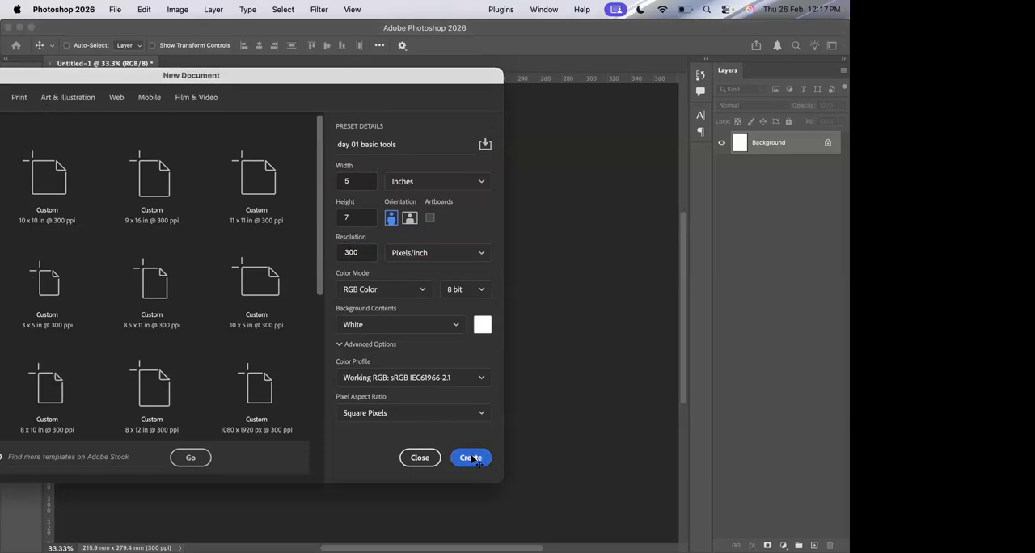
Start another new document and name it "day 01 tools".
left_click(115, 9)
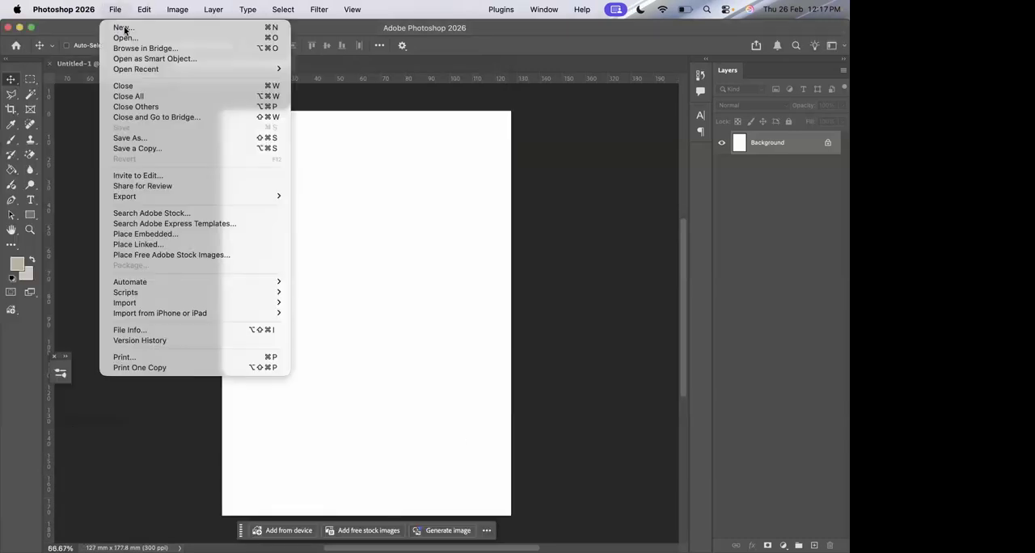
left_click(126, 29)
left_click(507, 149)
key("BackSpace")
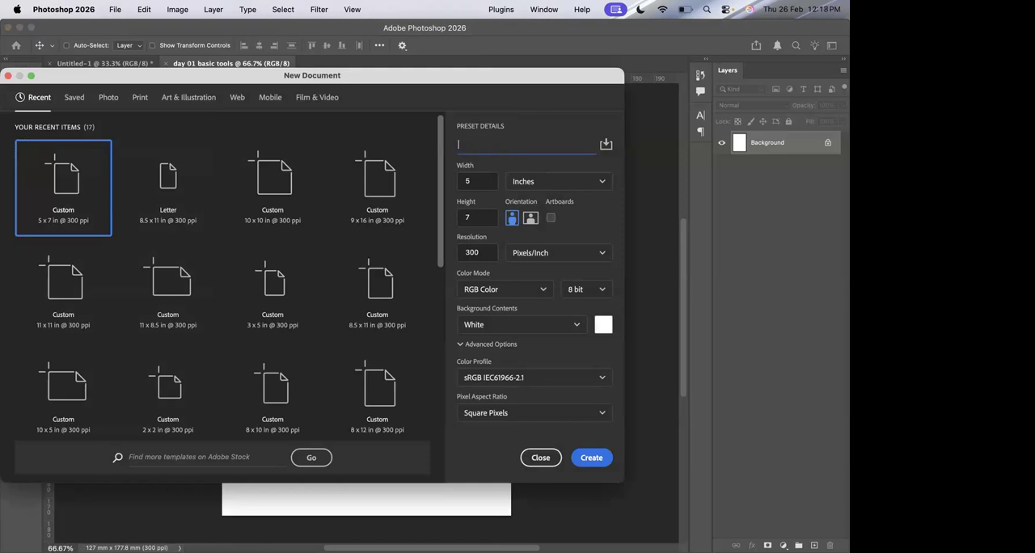
type("day 01 tools")
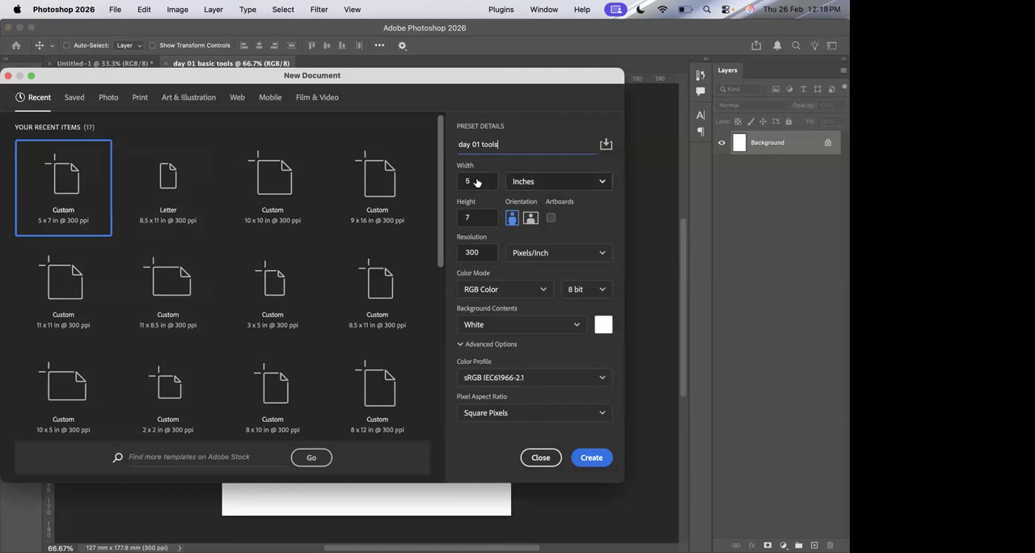
Set the document's width and height to 10 inches each and create it.
left_click(476, 182)
type("10")
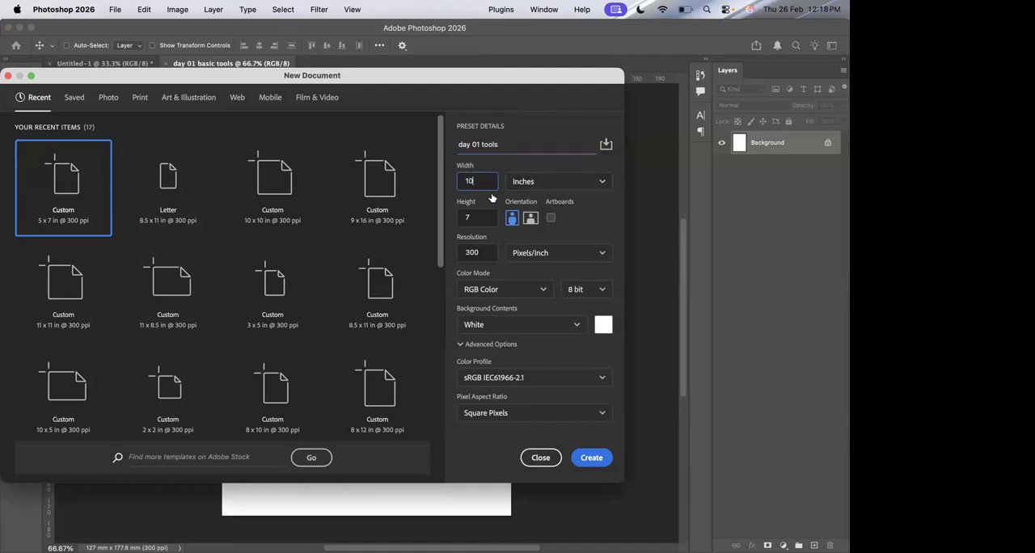
left_click(483, 217)
type("10")
left_click(489, 233)
left_click(591, 458)
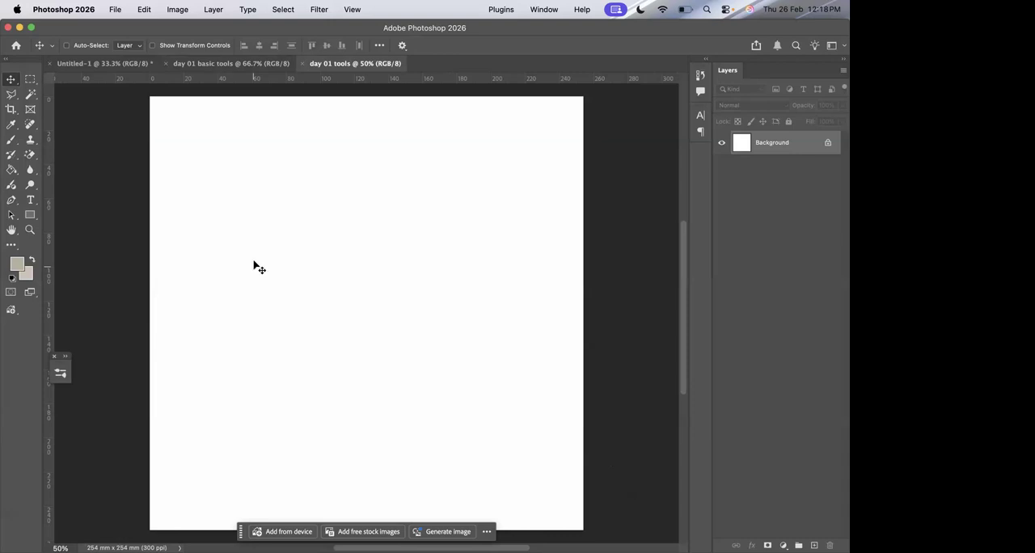
Open the PNG photo of the model in the dark red gown from the computer's Downloads folder.
left_click(113, 9)
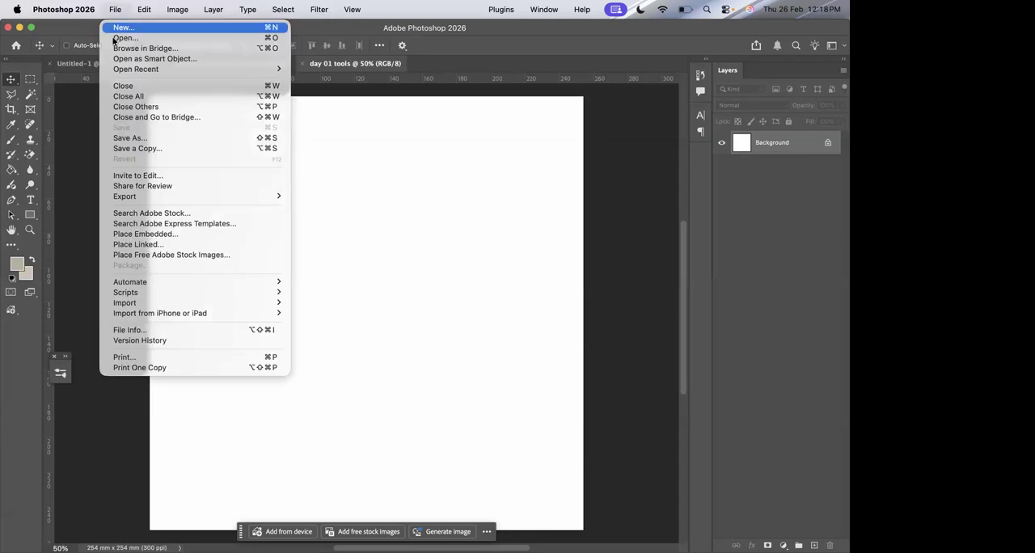
left_click(121, 37)
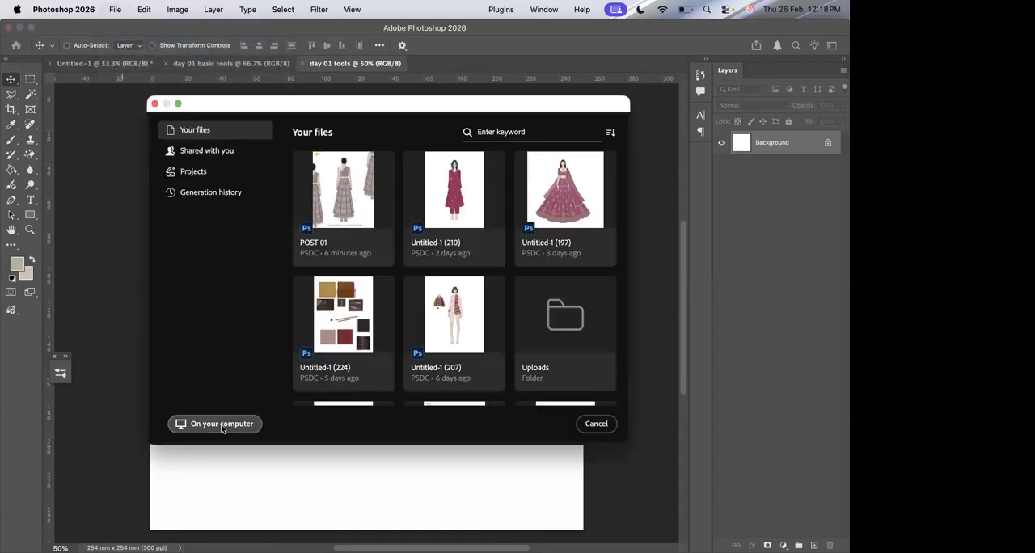
left_click(215, 424)
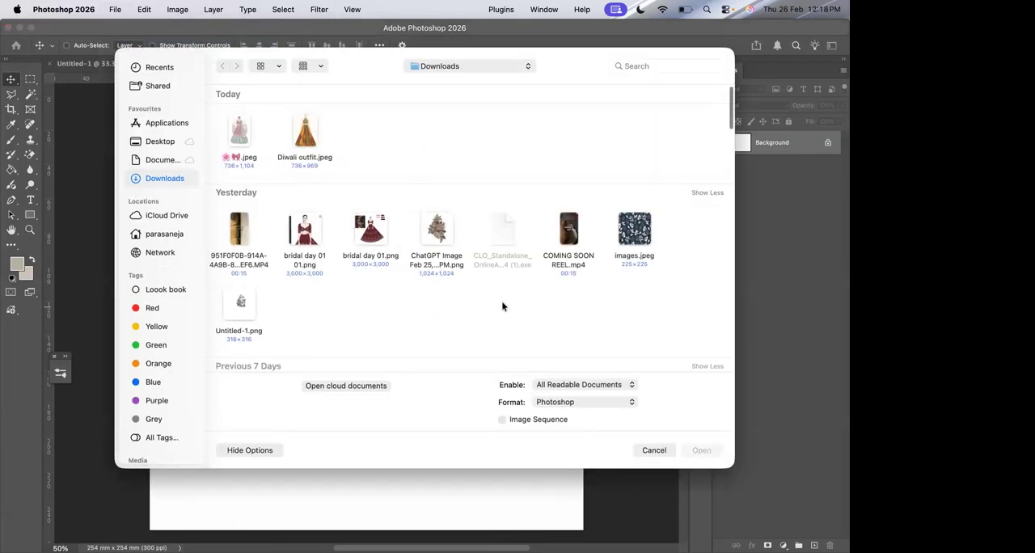
scroll(503, 304, "down", 3)
scroll(502, 305, "down", 2)
scroll(503, 306, "up", 3)
scroll(502, 305, "down", 3)
scroll(502, 305, "down", 10)
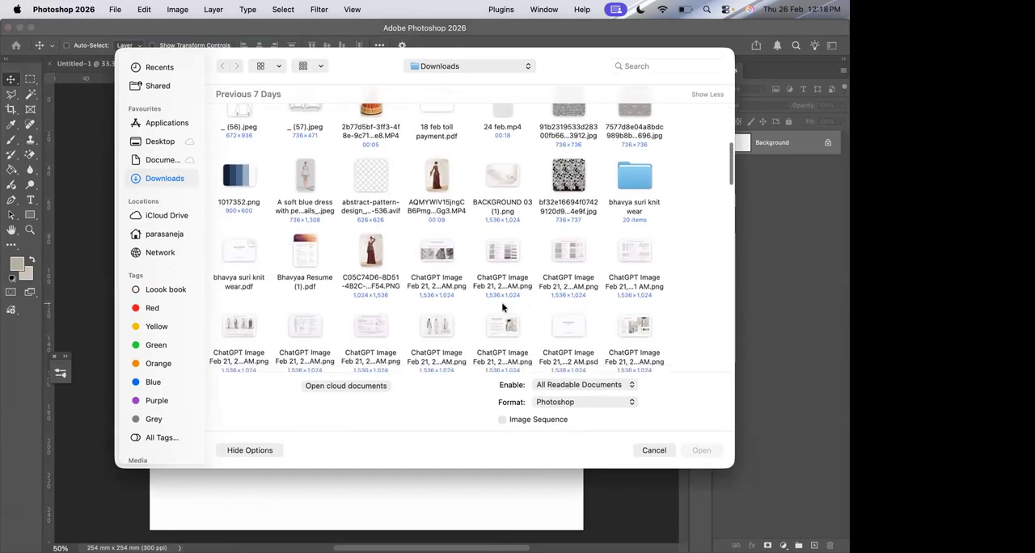
scroll(502, 306, "down", 1)
left_click(370, 129)
double_click(371, 133)
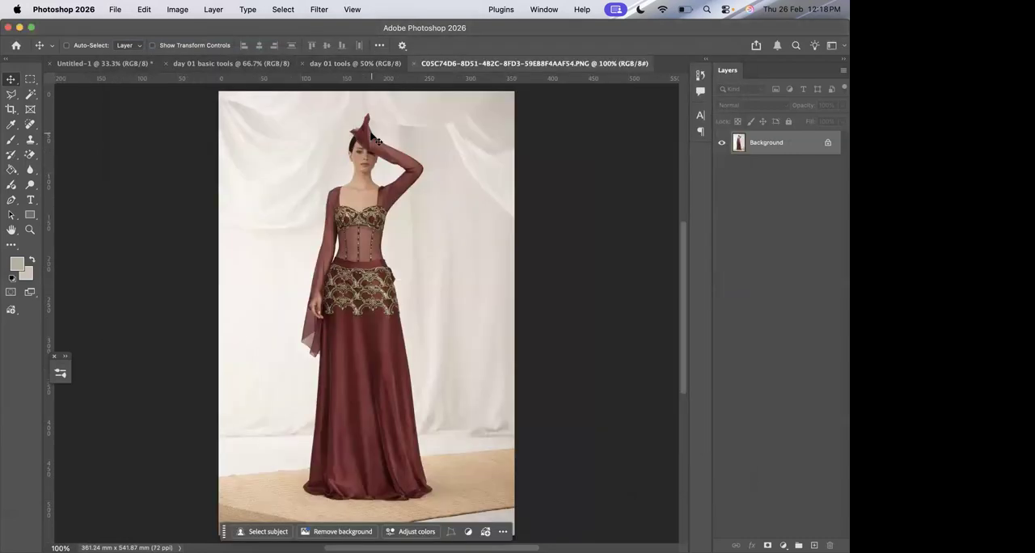
Open the pink outfit illustration 1 (1).png from the Downloads folder.
left_click(115, 9)
left_click(126, 38)
scroll(520, 242, "down", 5)
scroll(520, 243, "down", 15)
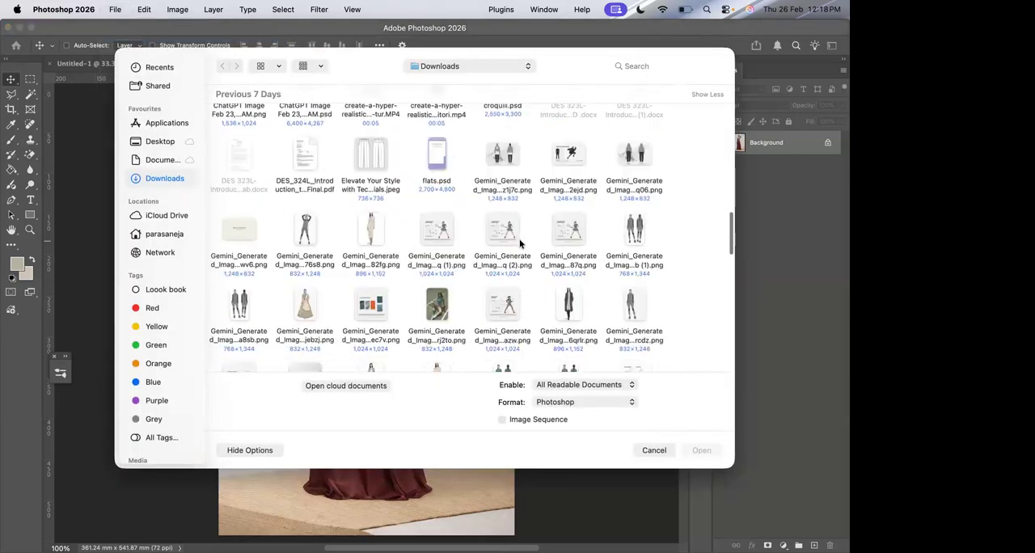
scroll(520, 242, "down", 5)
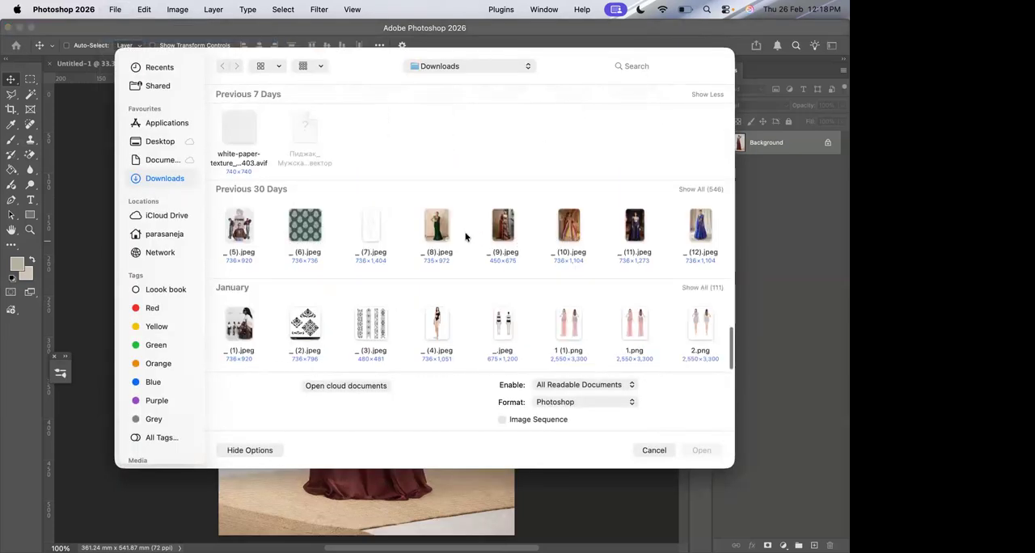
double_click(571, 326)
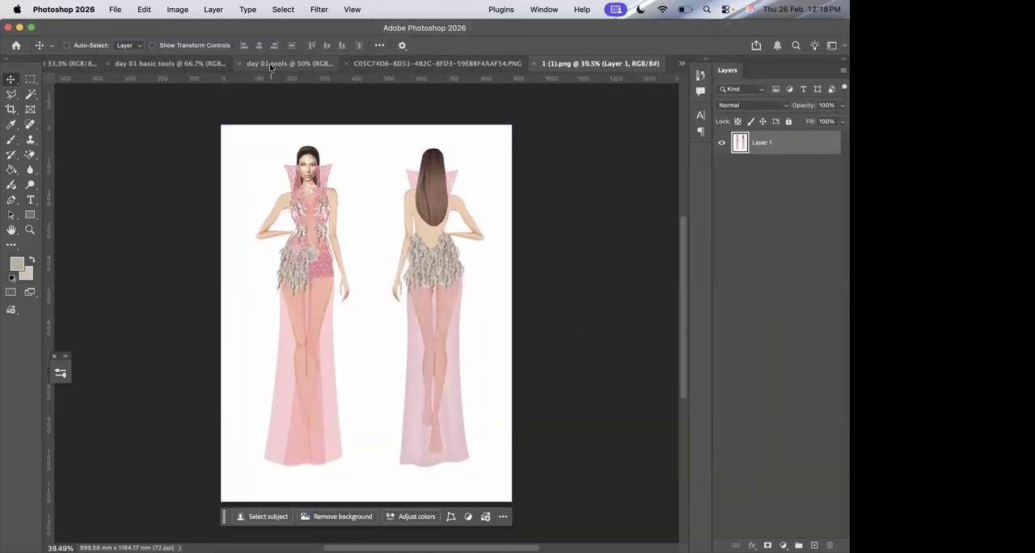
Switch to the Untitled-1 document and outline the Move tool with a yellow annotation rectangle.
left_click(229, 64)
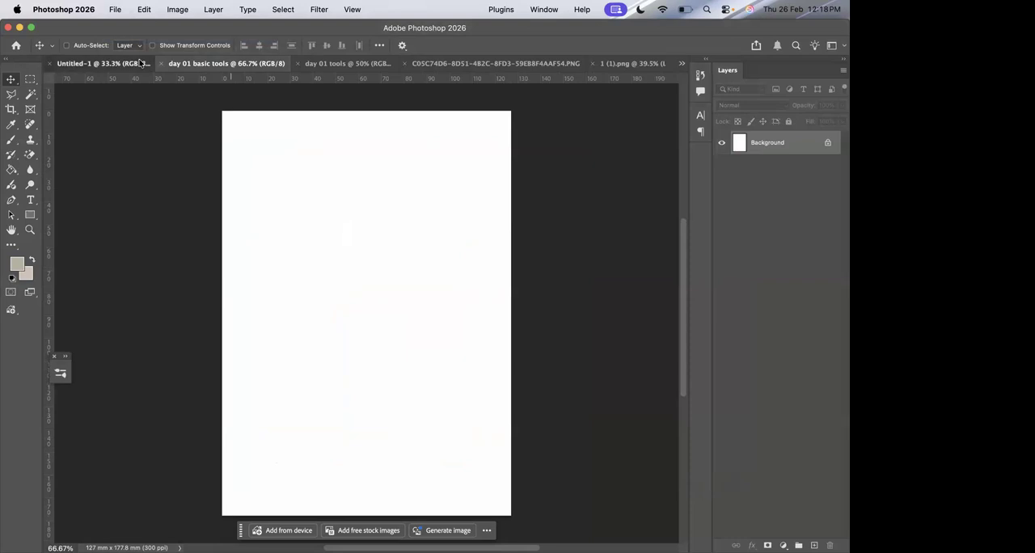
left_click(103, 64)
mouse_move(223, 530)
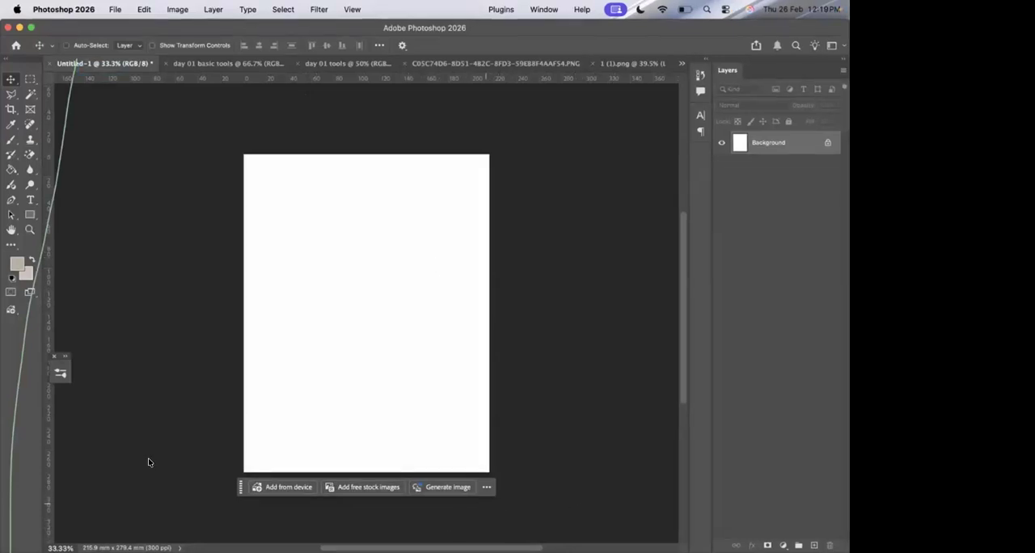
left_click(59, 345)
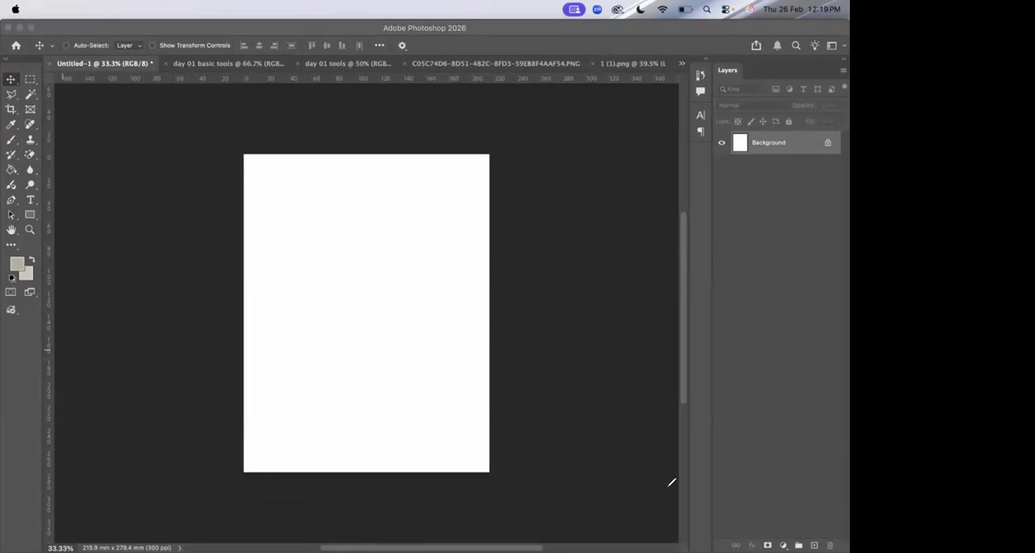
left_click(600, 360)
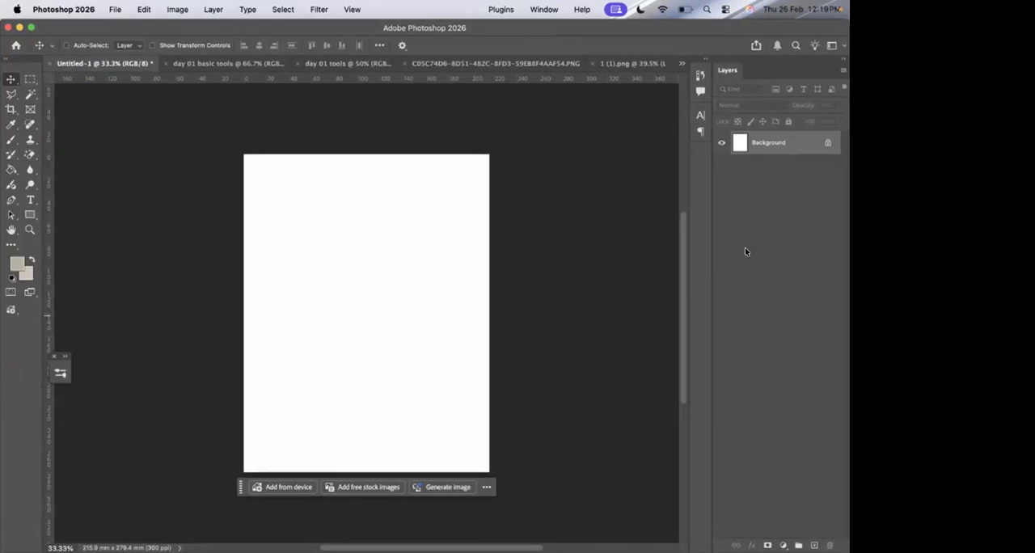
key("super+Tab")
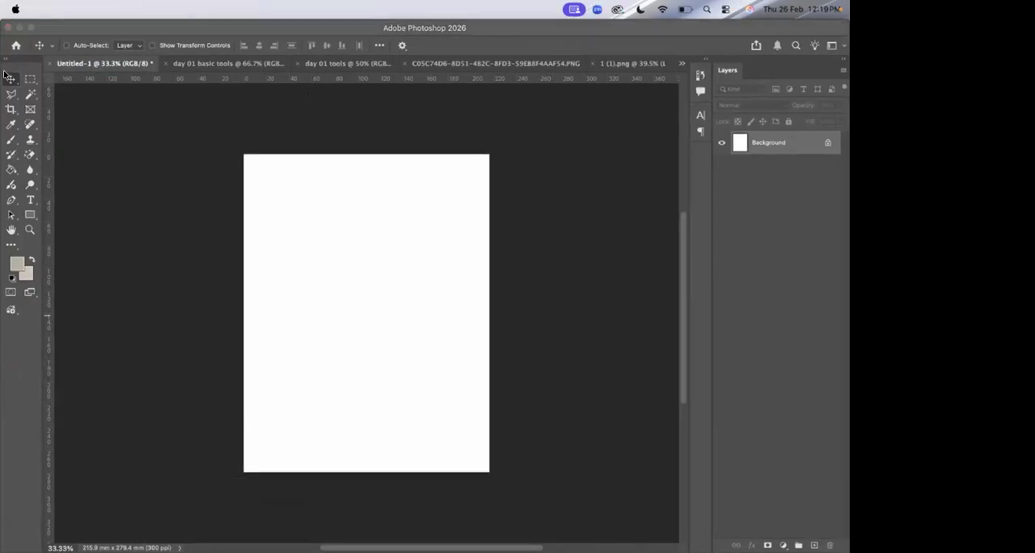
left_click_drag(4, 71, 20, 85)
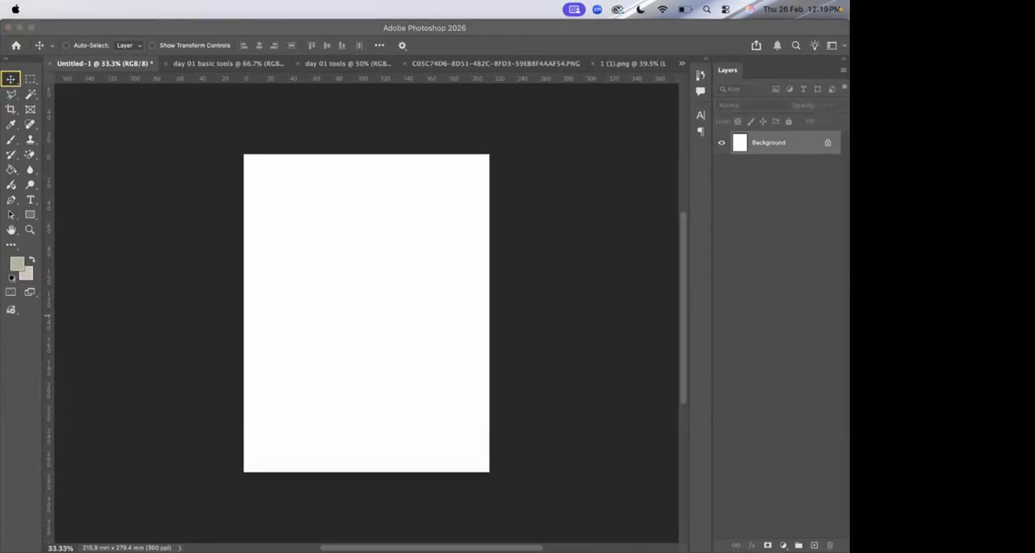
key("Escape")
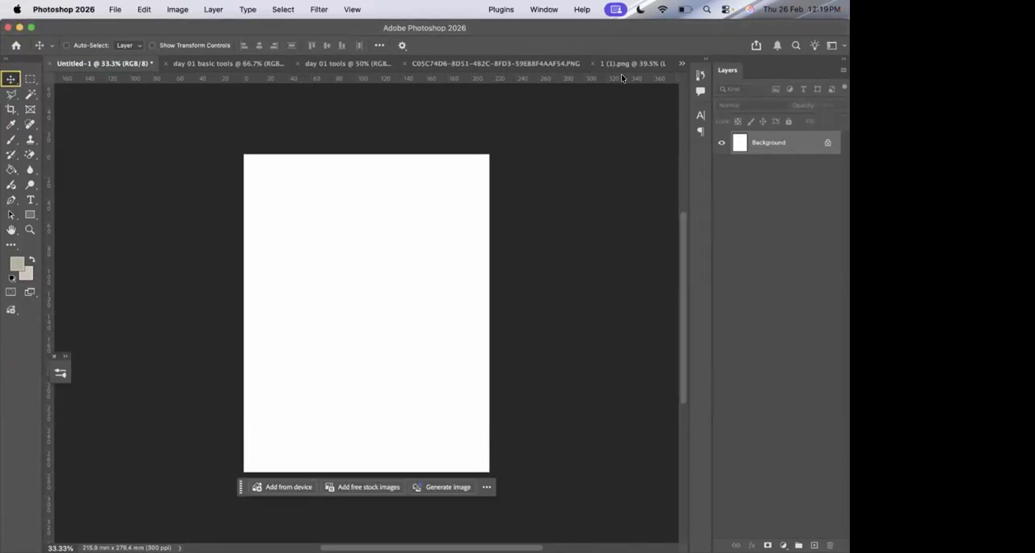
Switch to the dark red gown photo, unlock its Background layer and move the photo up and left on the canvas.
left_click(632, 62)
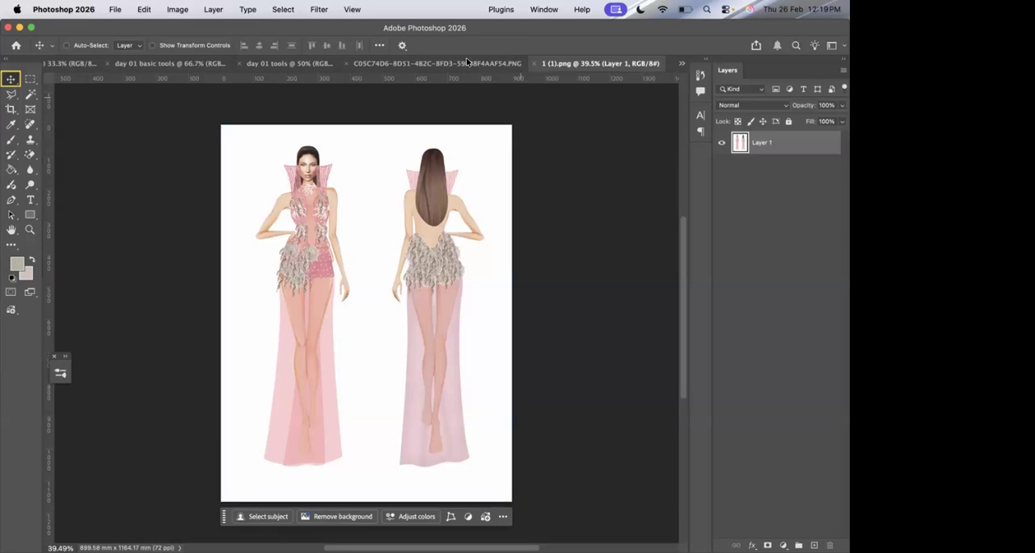
left_click(467, 62)
left_click(824, 141)
left_click_drag(393, 234, 330, 195)
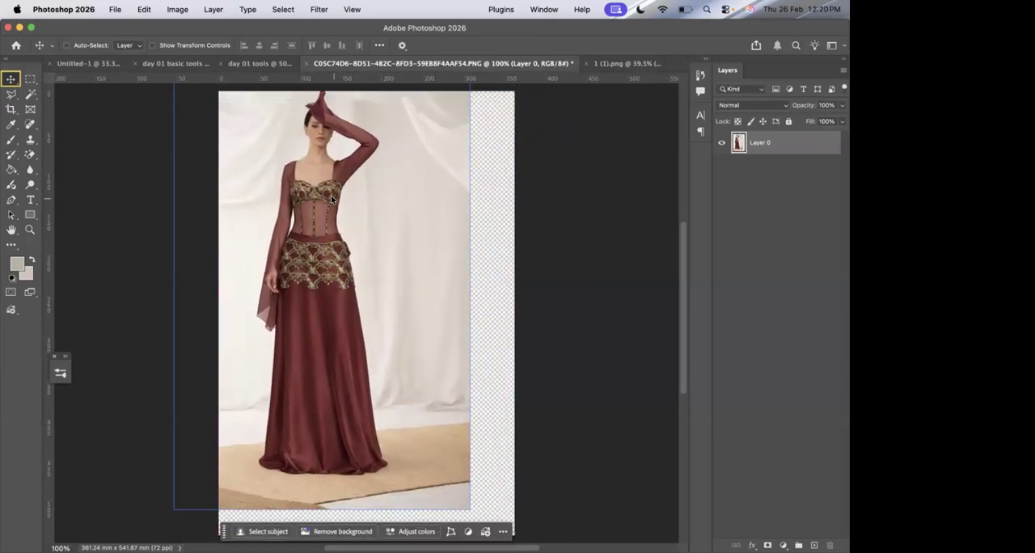
Re-dock the Layers panel beside the collapsed panel icons and close the pink outfit illustration 1 (1).png.
left_click(277, 65)
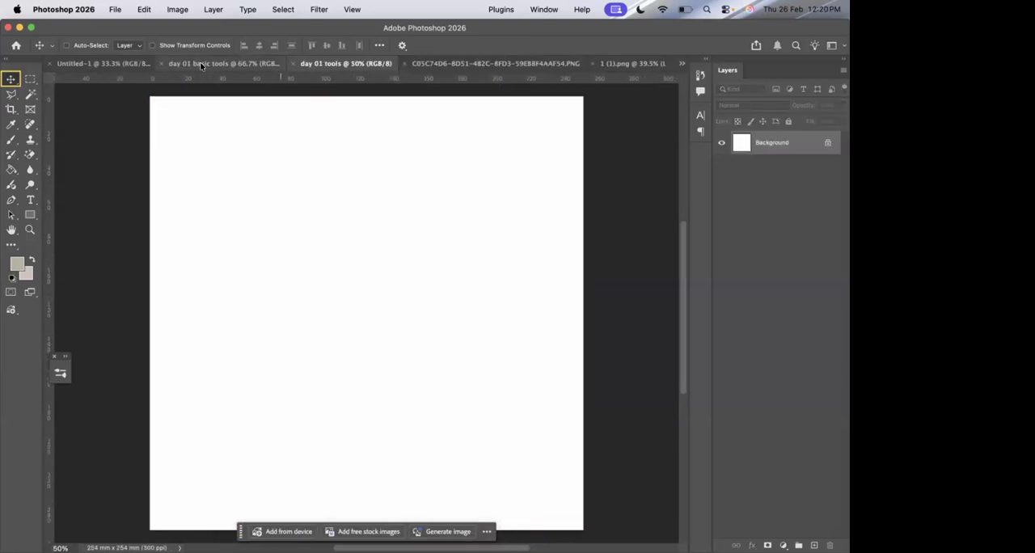
left_click(201, 65)
left_click_drag(730, 75, 517, 156)
left_click_drag(715, 193, 818, 152)
left_click_drag(13, 71, 9, 148)
left_click(592, 62)
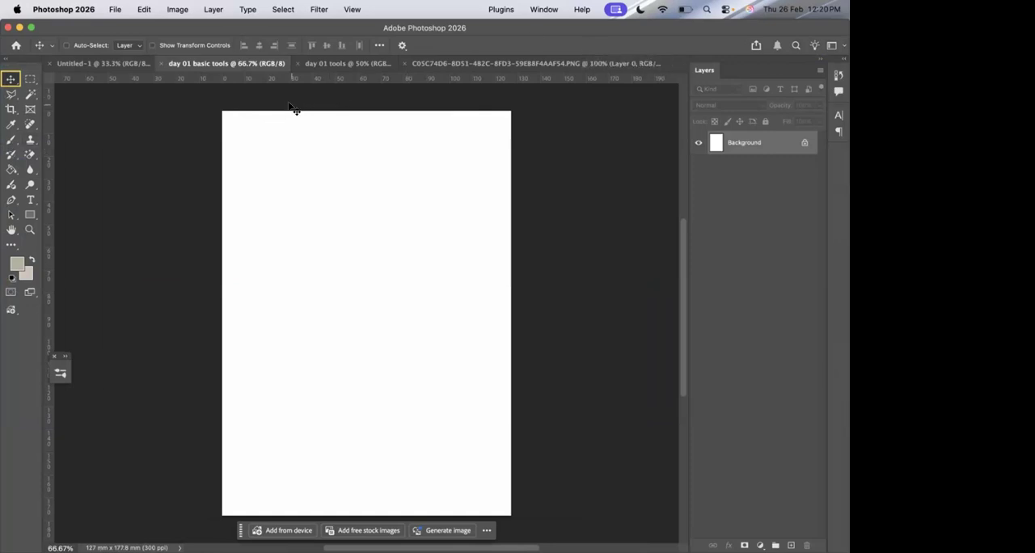
Copy the gown photo into the upper left of the day 01 tools document and undo the layer's move in the original photo.
left_click(420, 64)
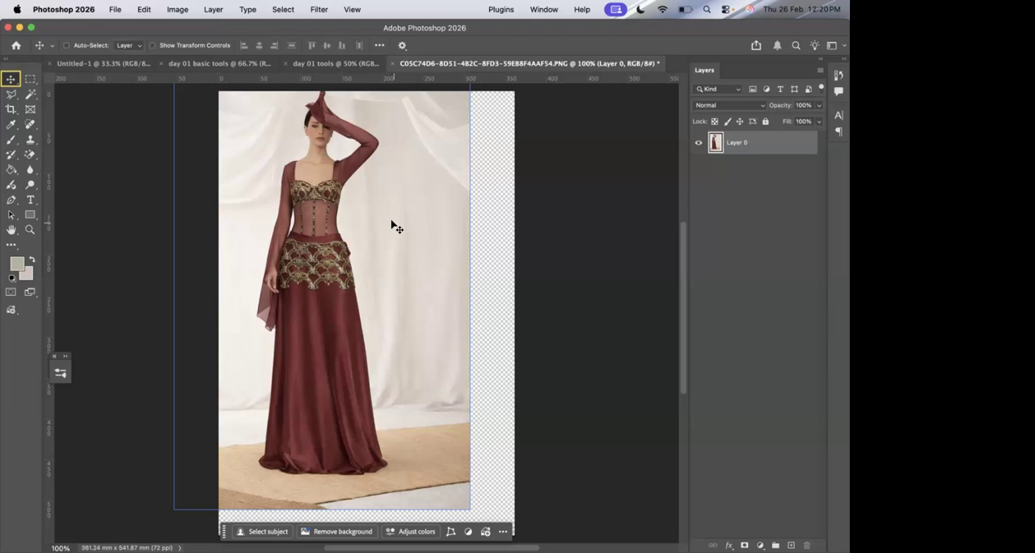
left_click_drag(391, 225, 345, 96)
left_click_drag(339, 80, 229, 215)
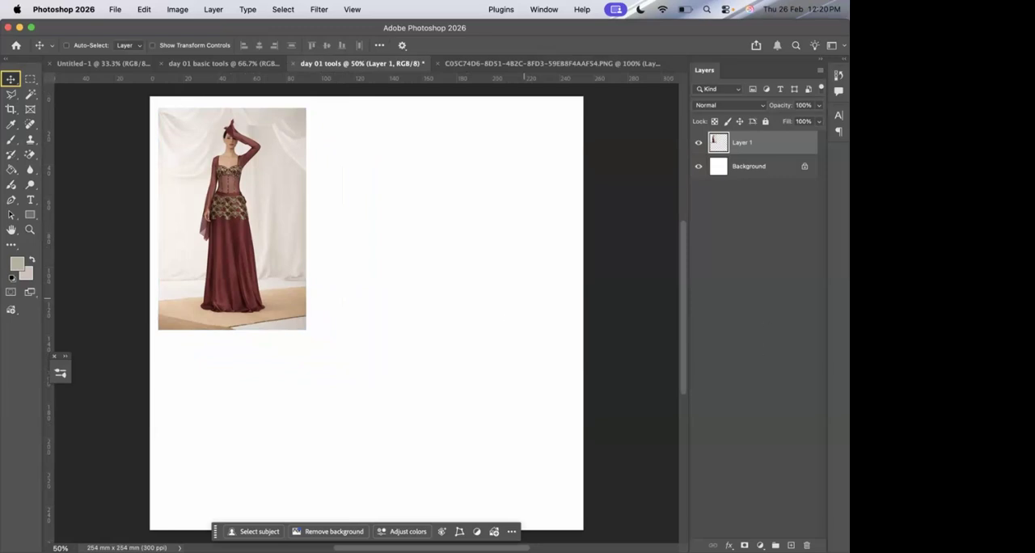
left_click(508, 63)
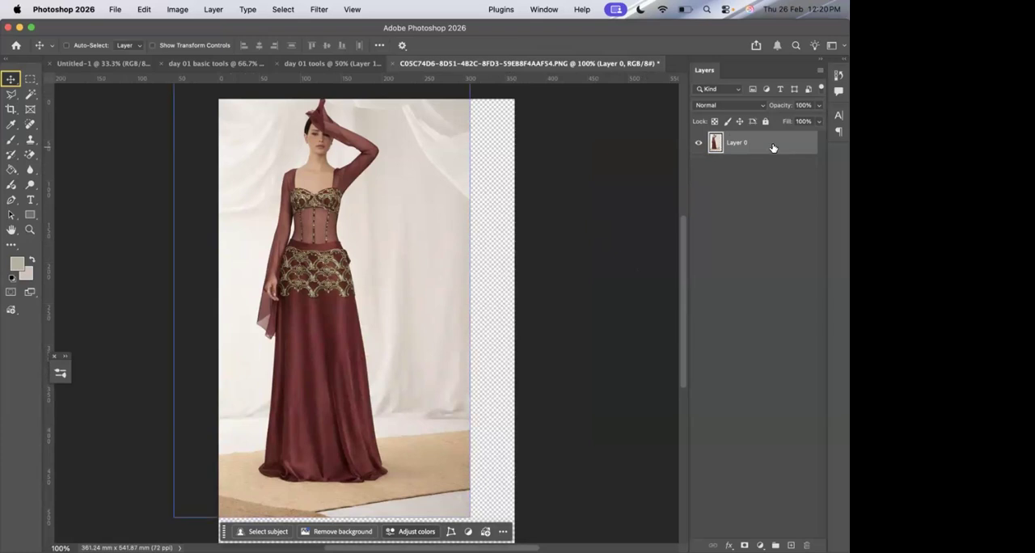
key("super+z")
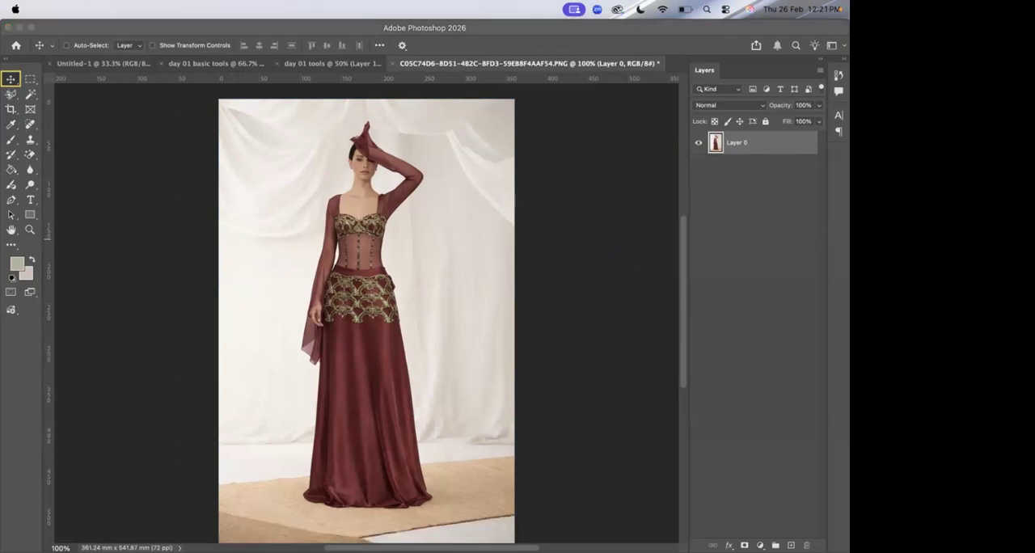
Outline the Crop tool with a yellow annotation rectangle and crop the gown photo to a 1:1 square around the model's upper body.
left_click_drag(2, 101, 20, 116)
left_click(11, 108)
left_click(11, 108)
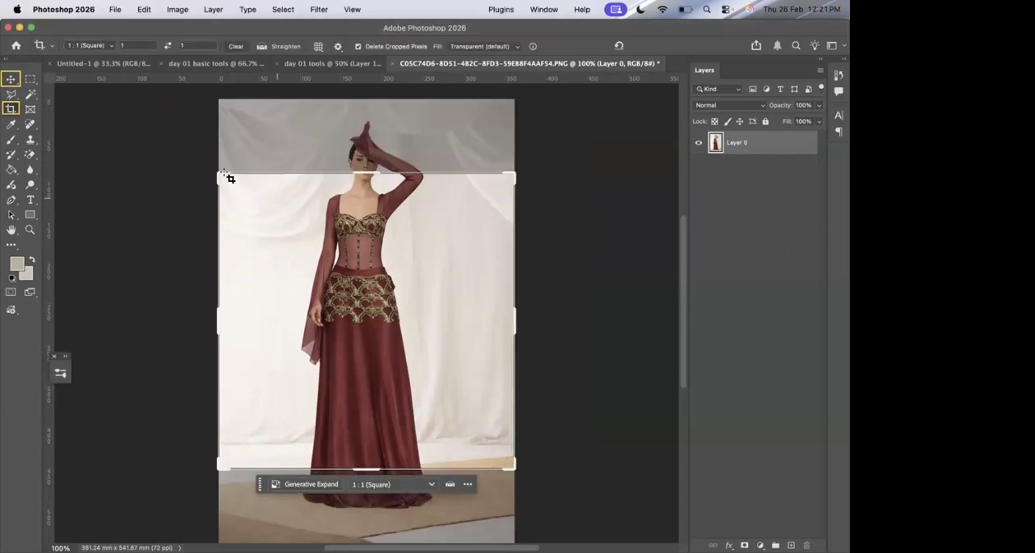
left_click_drag(224, 175, 266, 219)
left_click_drag(361, 282, 441, 396)
mouse_move(387, 348)
left_mouse_down()
mouse_move(358, 340)
mouse_move(385, 340)
left_mouse_up()
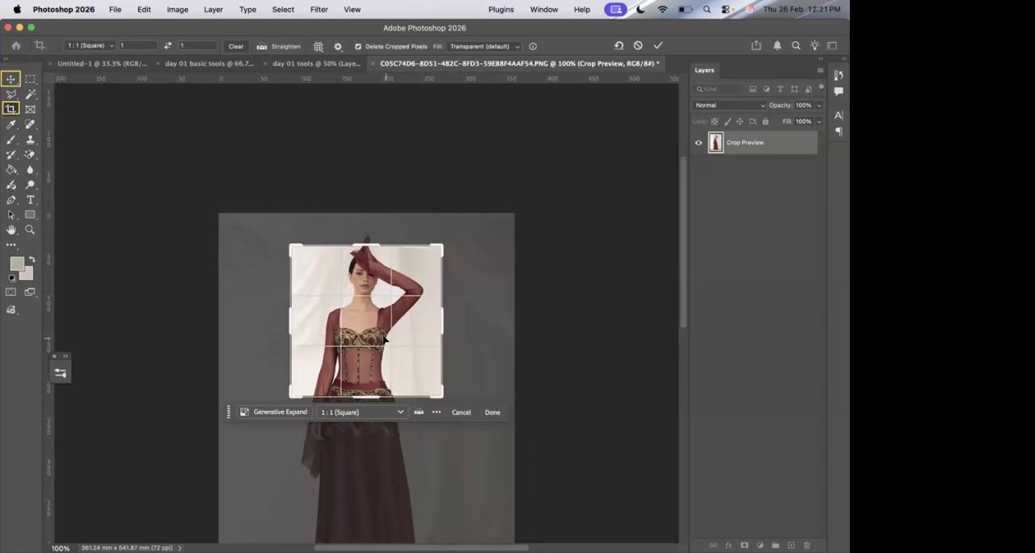
double_click(403, 325)
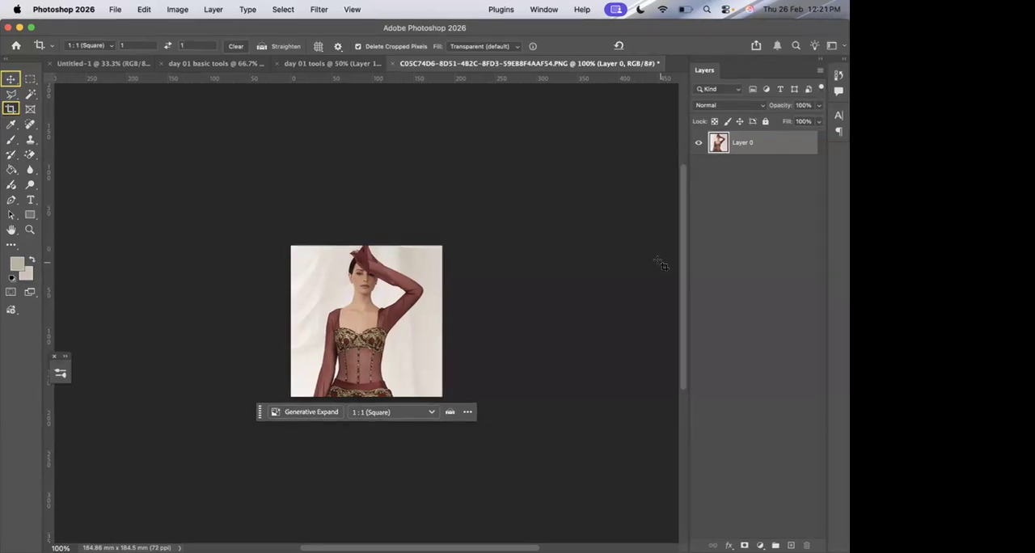
Open bridal day 01 01.png from the Downloads folder and unlock its Background layer.
left_click(115, 9)
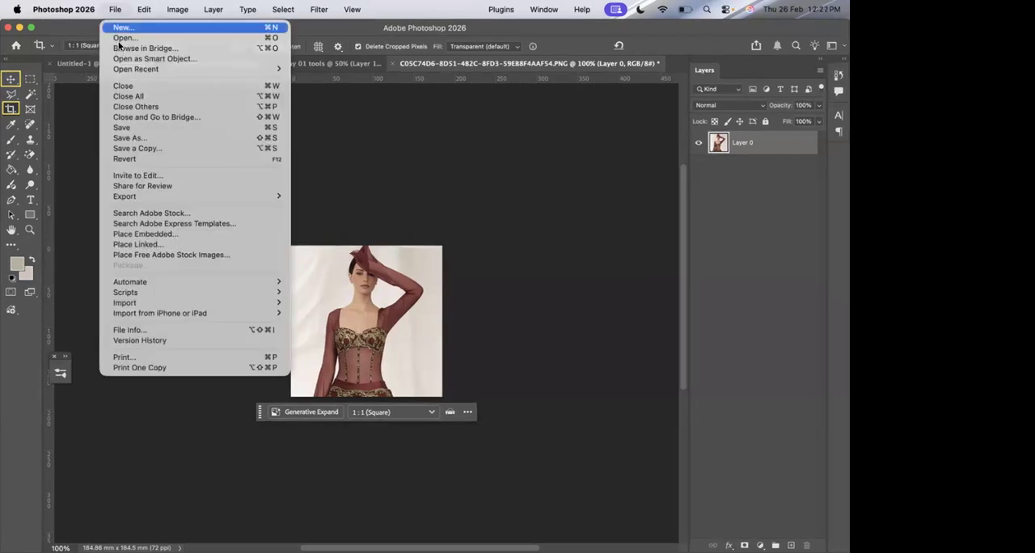
left_click(120, 39)
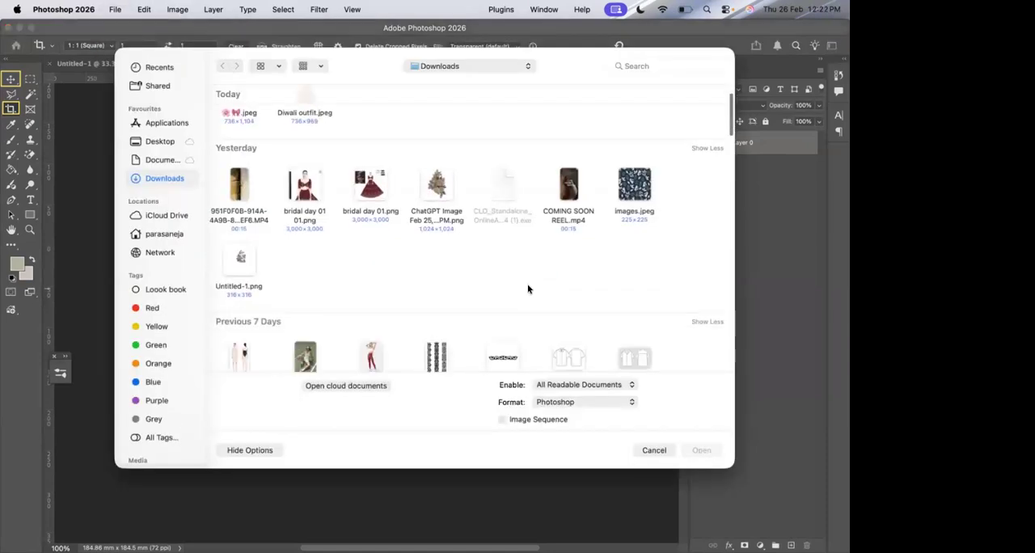
double_click(306, 157)
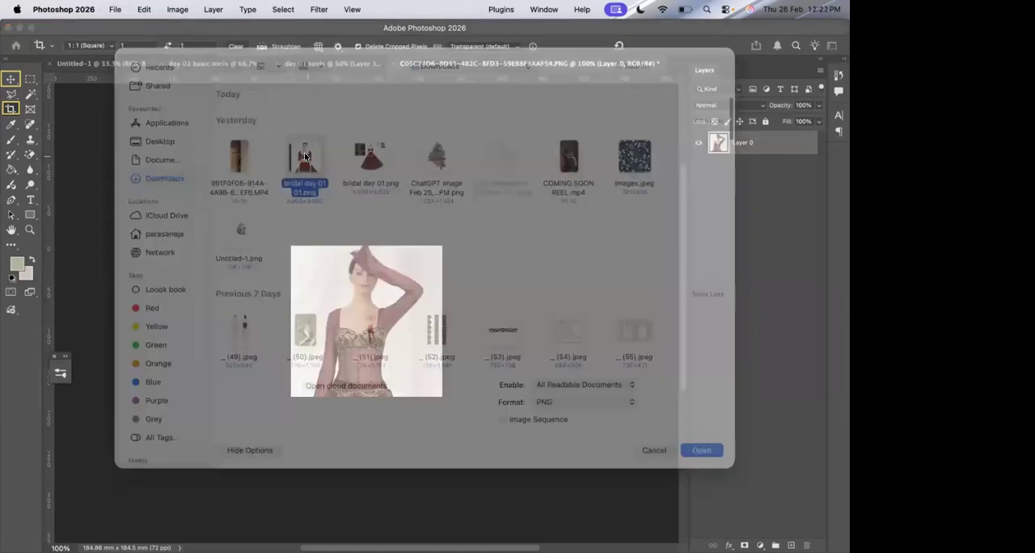
left_click(805, 143)
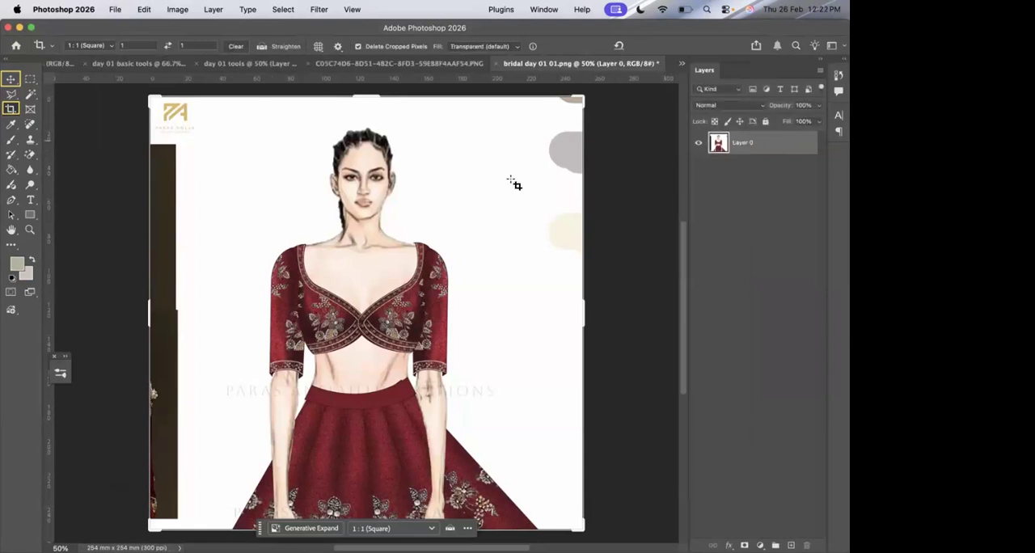
scroll(511, 181, "down", 1)
scroll(511, 181, "down", 3)
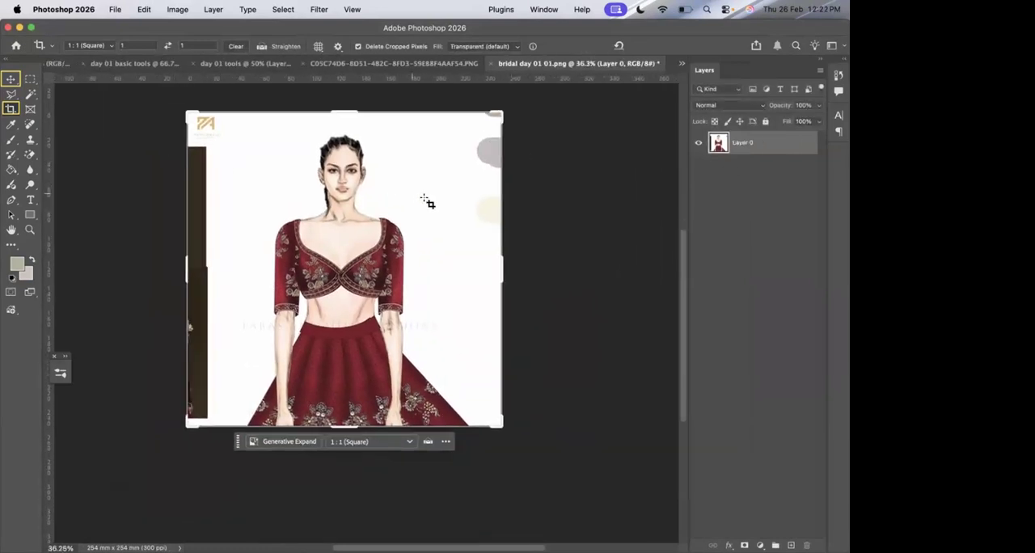
Outline the Eraser tool in yellow and erase the outer areas on both sides of the bridal figure with a 200 px Eraser.
left_click(752, 239)
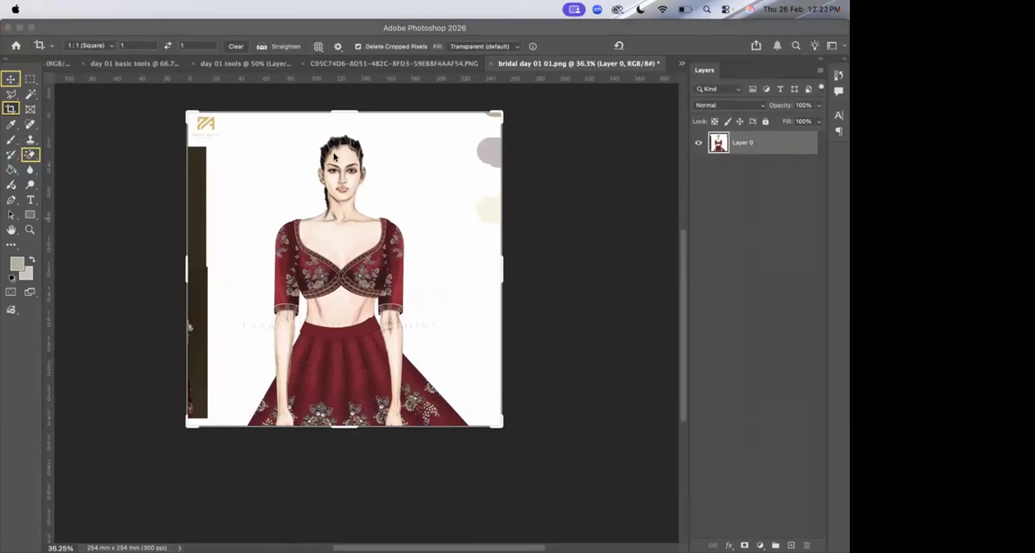
left_click(29, 154)
left_click(29, 154)
right_click(30, 155)
left_click(52, 154)
mouse_move(214, 130)
left_mouse_down()
mouse_move(191, 156)
mouse_move(193, 144)
mouse_move(211, 165)
mouse_move(187, 255)
mouse_move(201, 234)
mouse_move(193, 397)
mouse_move(197, 290)
mouse_move(236, 129)
mouse_move(257, 115)
left_mouse_up()
mouse_move(498, 119)
left_mouse_down()
mouse_move(507, 217)
mouse_move(471, 123)
mouse_move(486, 253)
mouse_move(468, 120)
mouse_move(504, 327)
left_mouse_up()
mouse_move(460, 191)
left_mouse_down()
mouse_move(499, 349)
mouse_move(453, 197)
mouse_move(444, 79)
mouse_move(473, 189)
mouse_move(430, 81)
mouse_move(495, 67)
mouse_move(510, 225)
mouse_move(489, 99)
mouse_move(514, 232)
left_mouse_up()
mouse_move(441, 160)
left_mouse_down()
mouse_move(417, 128)
mouse_move(423, 110)
mouse_move(464, 169)
left_mouse_up()
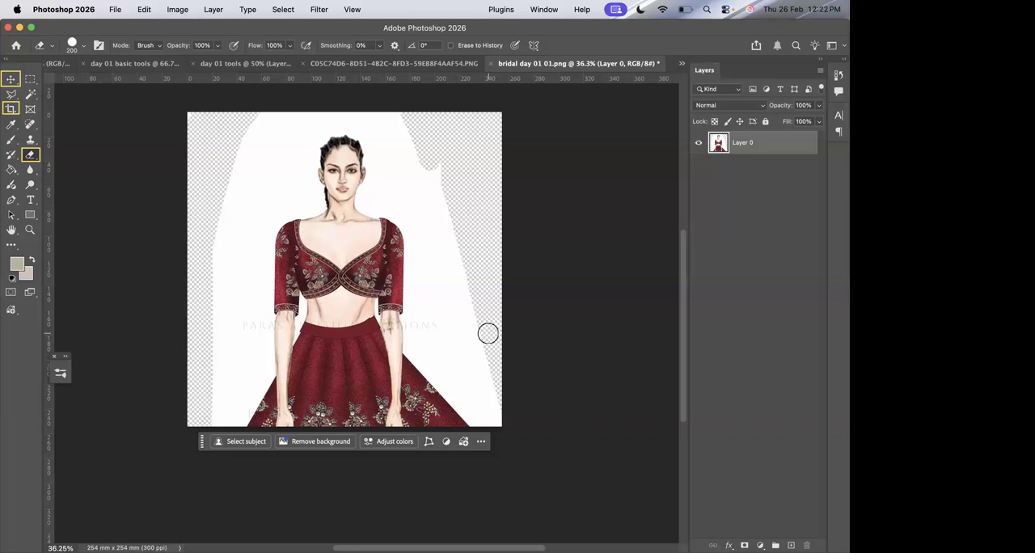
Remove the remaining white background around the bridal figure with the Magic Eraser tool.
left_click(30, 154)
left_click(61, 175)
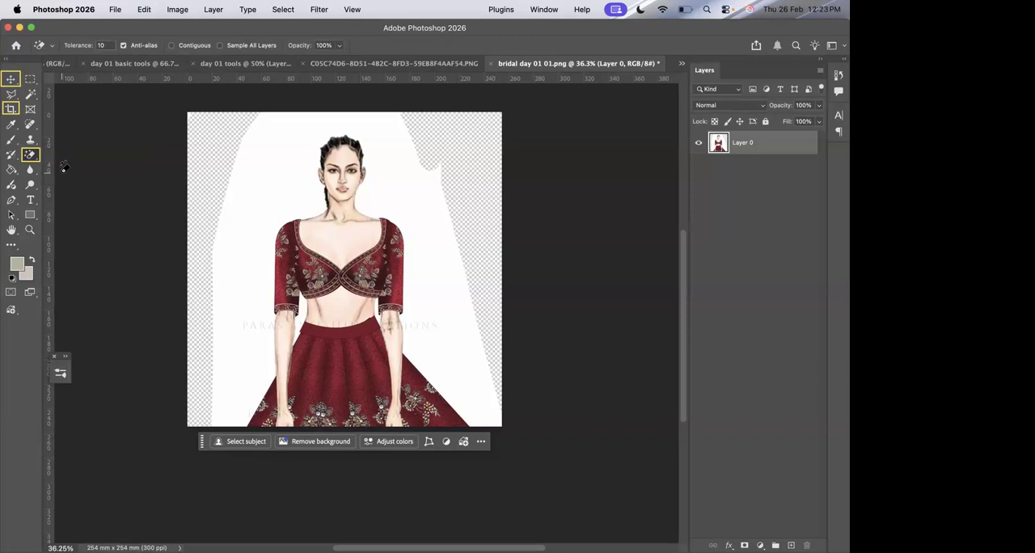
left_click(264, 160)
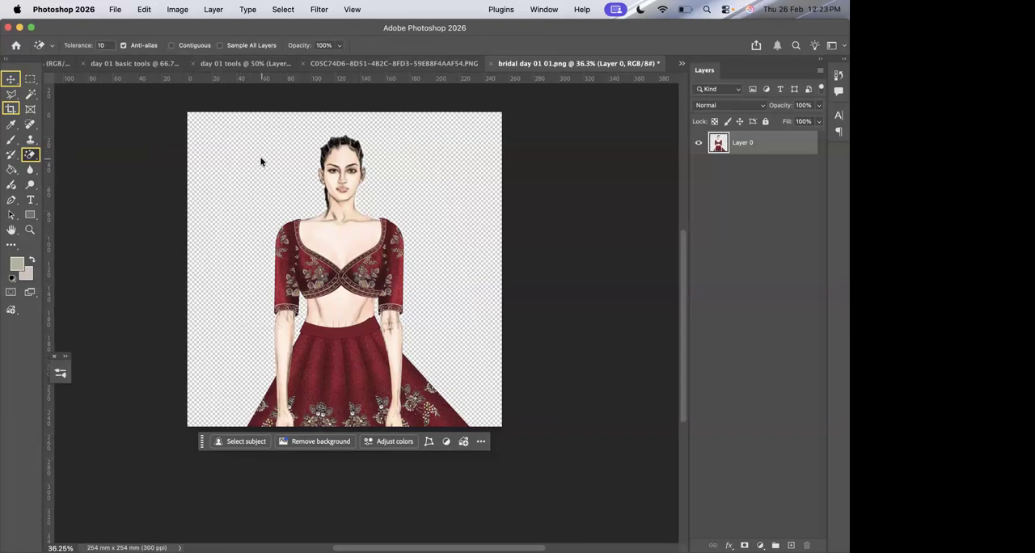
Switch to the cropped gown photo and erase the whole draped background around the model with the Magic Eraser.
left_click(329, 60)
left_click(427, 327)
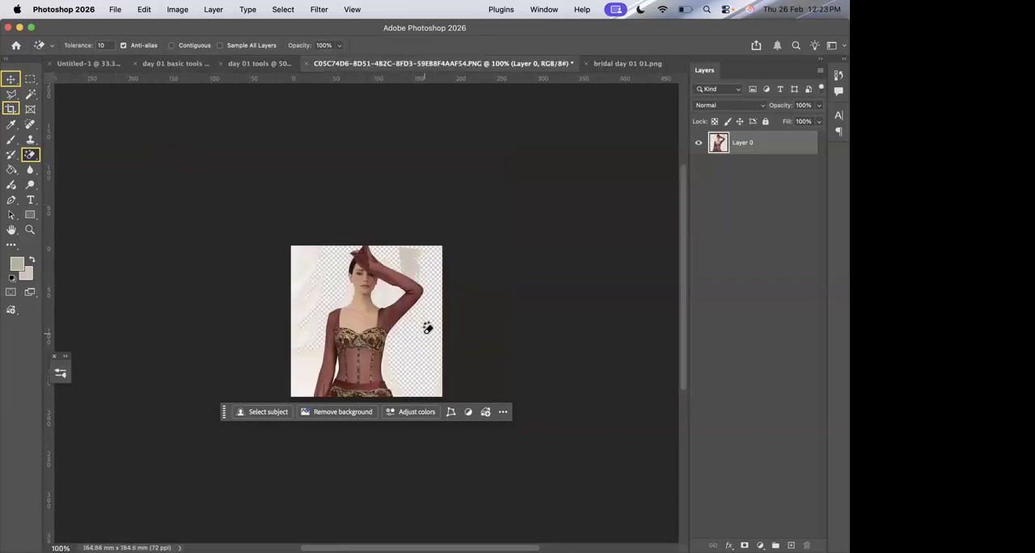
left_click(305, 257)
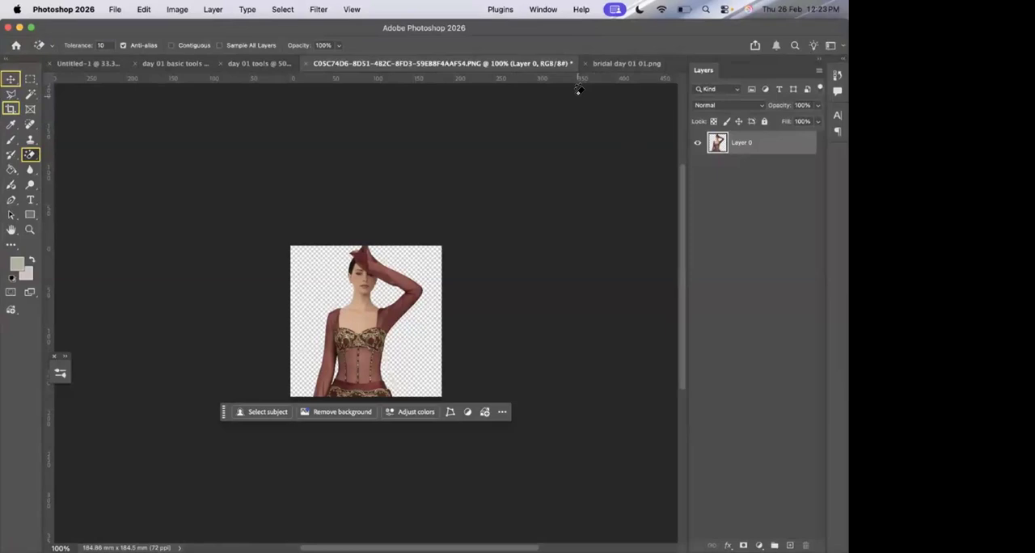
Switch to the day 01 tools document, outline the Brush tool with a yellow annotation rectangle and activate the Brush tool.
left_click(259, 64)
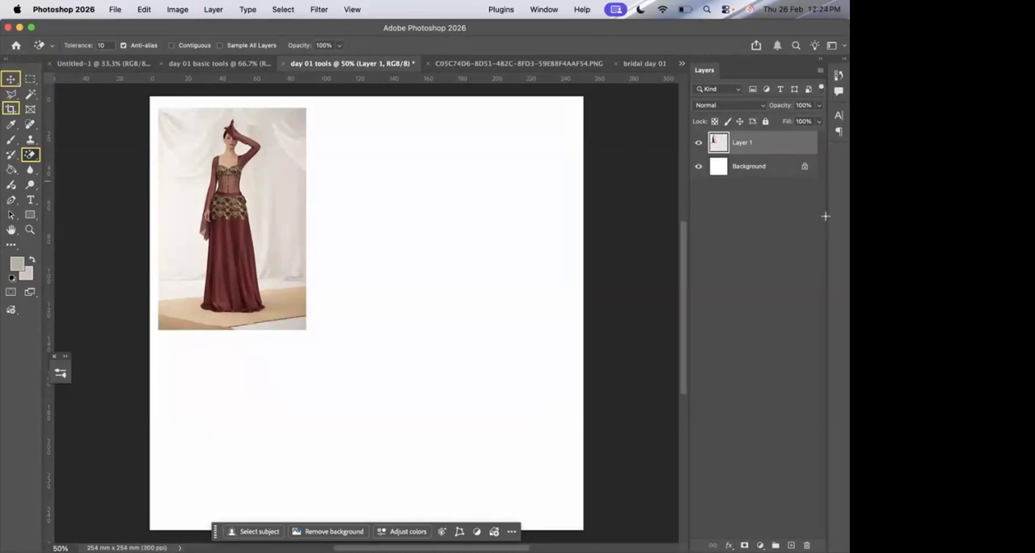
left_click(750, 239)
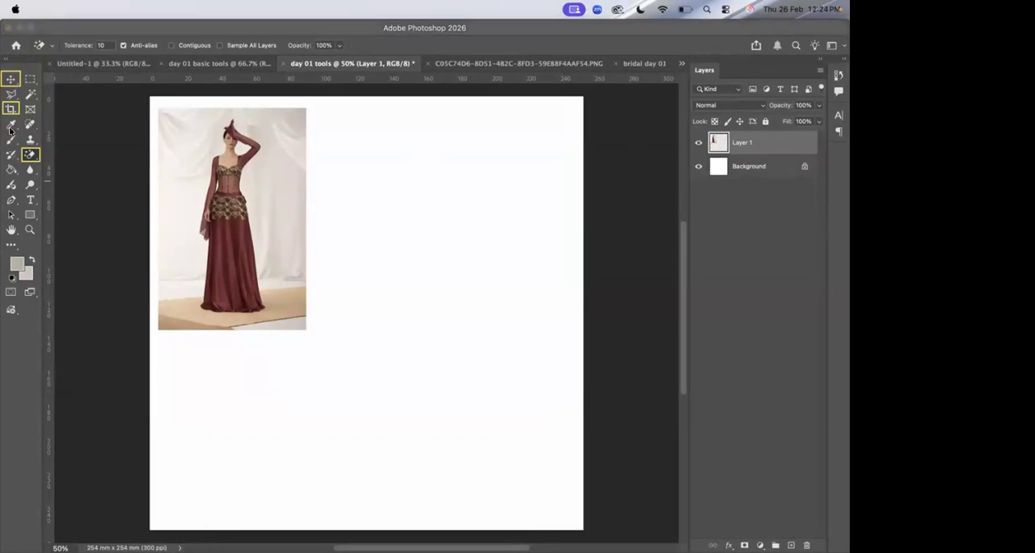
left_click_drag(2, 132, 18, 146)
left_click(12, 130)
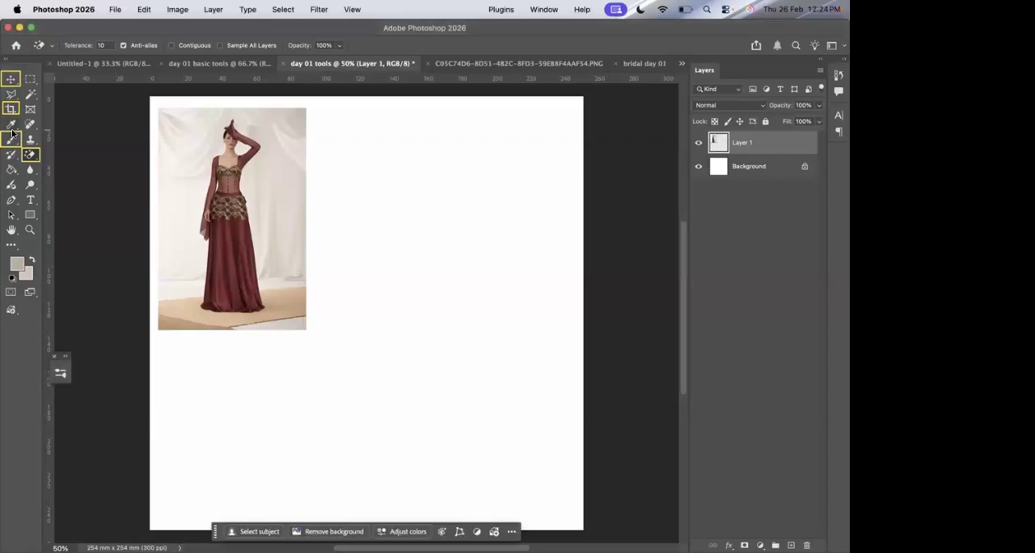
left_click(7, 142)
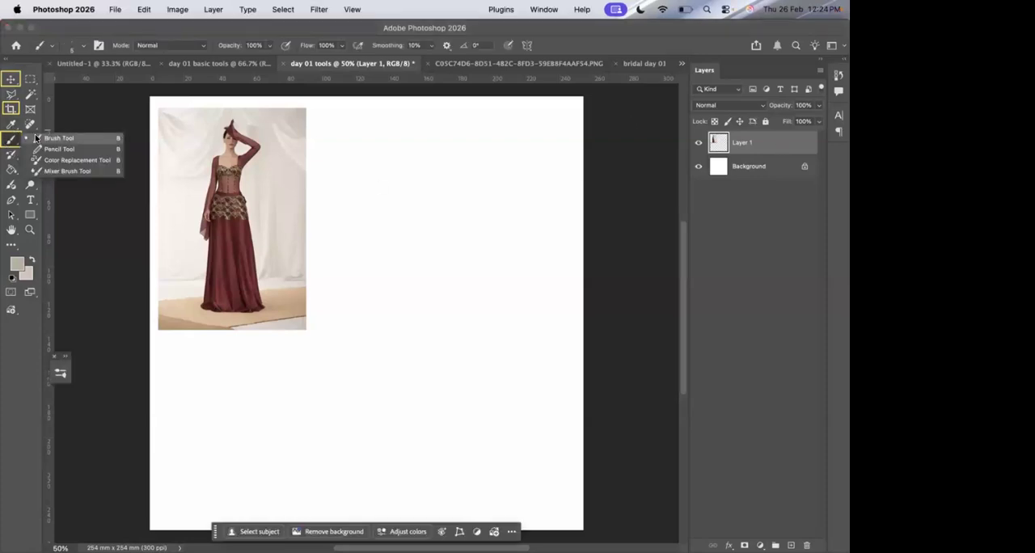
left_click(37, 139)
Set the foreground colour to the pinkish red #e13652.
left_click(17, 263)
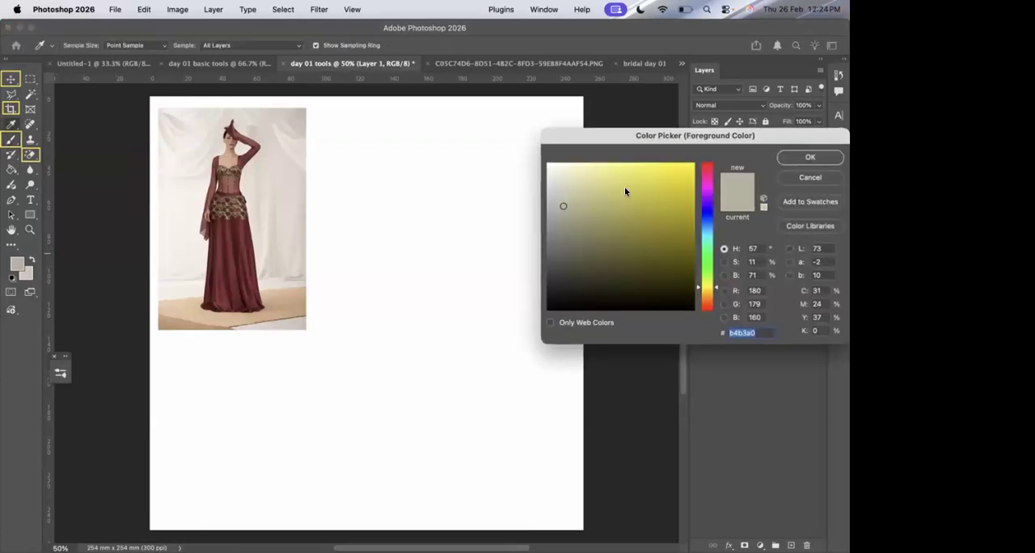
left_click(706, 167)
left_click(657, 177)
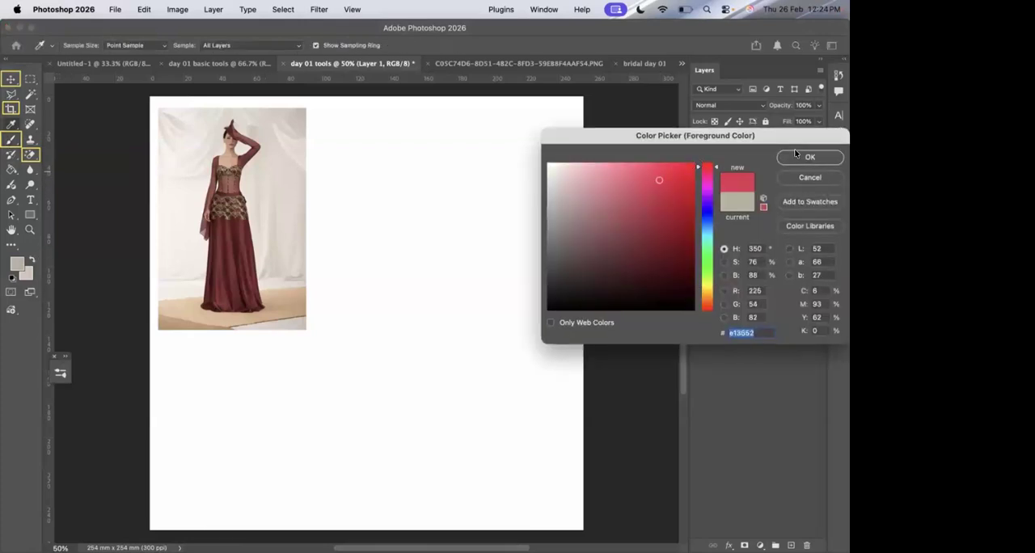
left_click(798, 155)
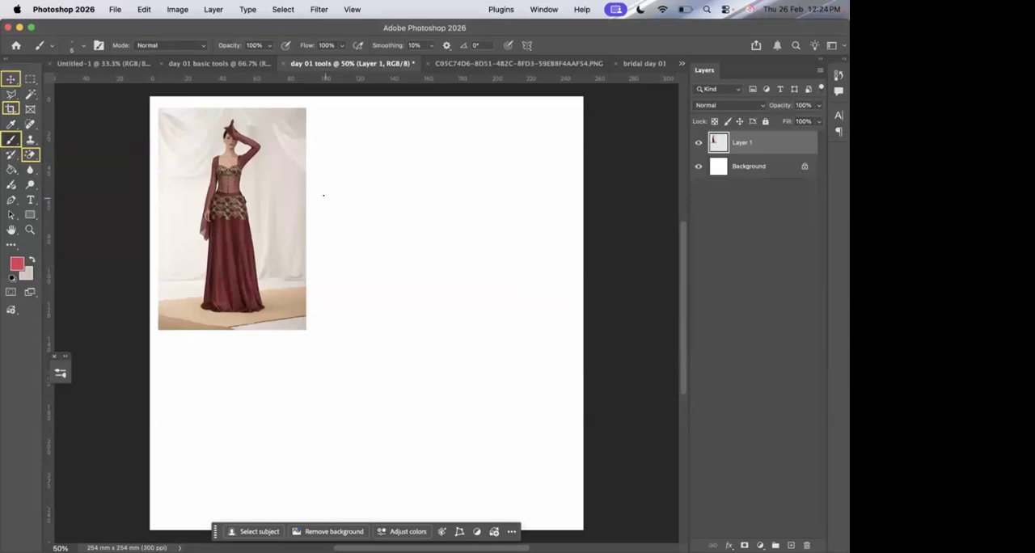
Enlarge the brush to 35 px and handwrite a first name on the white area beside the gown photo.
key("bracketright")
key("bracketright")
key("bracketright")
key("bracketright")
mouse_move(323, 195)
left_mouse_down()
mouse_move(339, 237)
mouse_move(316, 203)
mouse_move(326, 175)
mouse_move(338, 171)
mouse_move(328, 200)
mouse_move(362, 202)
mouse_move(346, 206)
mouse_move(370, 215)
left_mouse_up()
mouse_move(369, 181)
left_mouse_down()
mouse_move(391, 166)
mouse_move(408, 195)
mouse_move(409, 171)
mouse_move(421, 174)
mouse_move(462, 145)
mouse_move(486, 168)
left_mouse_up()
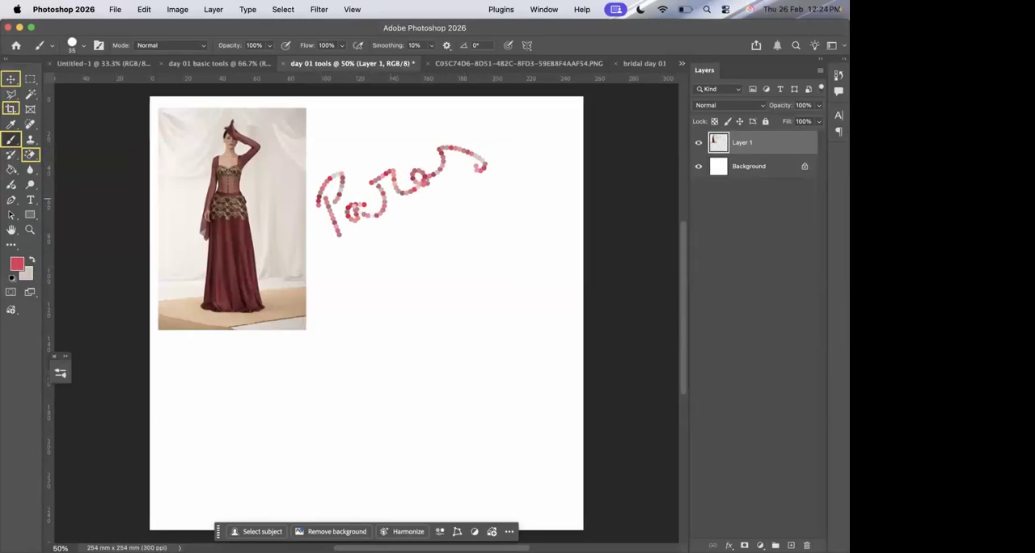
Draw yellow annotation arrows pointing to the foreground colour swatch and the brush preset picker.
key("ctrl+a")
left_click_drag(112, 354, 25, 272)
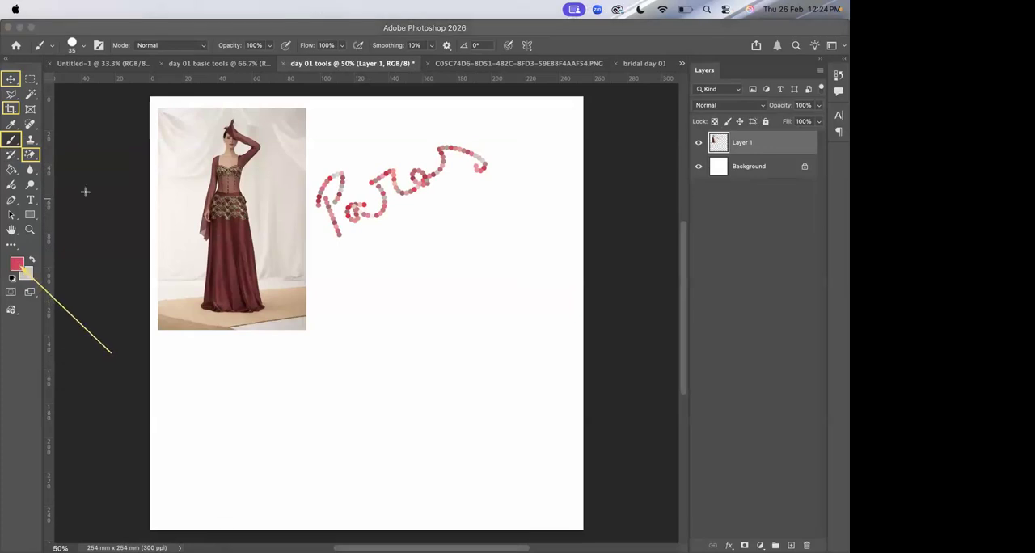
left_click_drag(104, 182, 75, 47)
Choose the Soft Round Pressure Opacity brush and handwrite the name again below the first one.
left_click(75, 45)
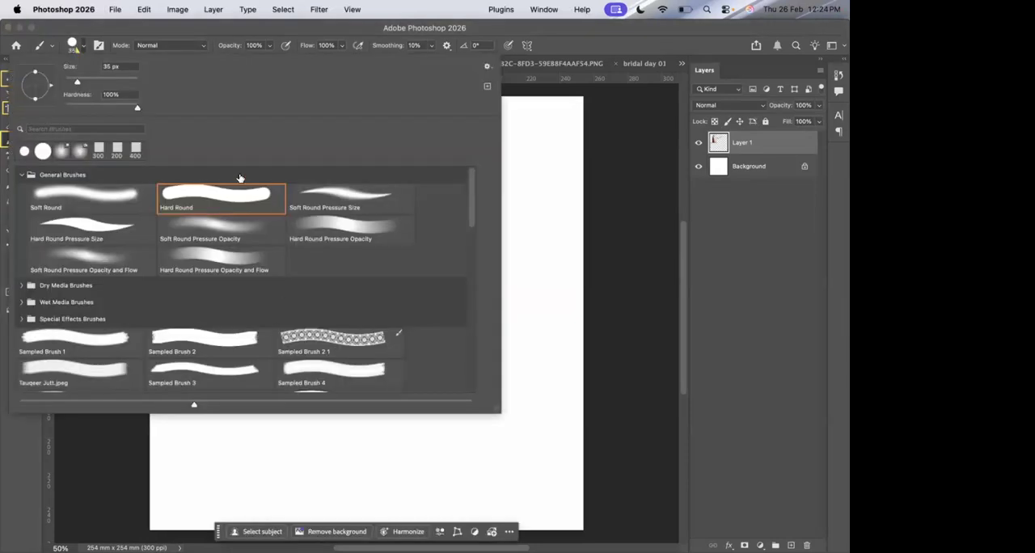
scroll(231, 281, "down", 1)
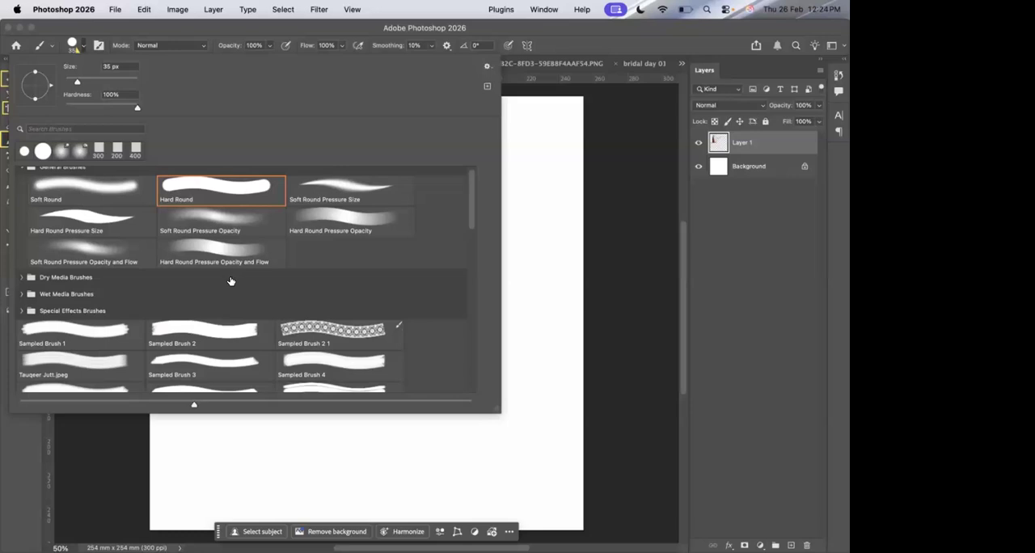
left_click(253, 233)
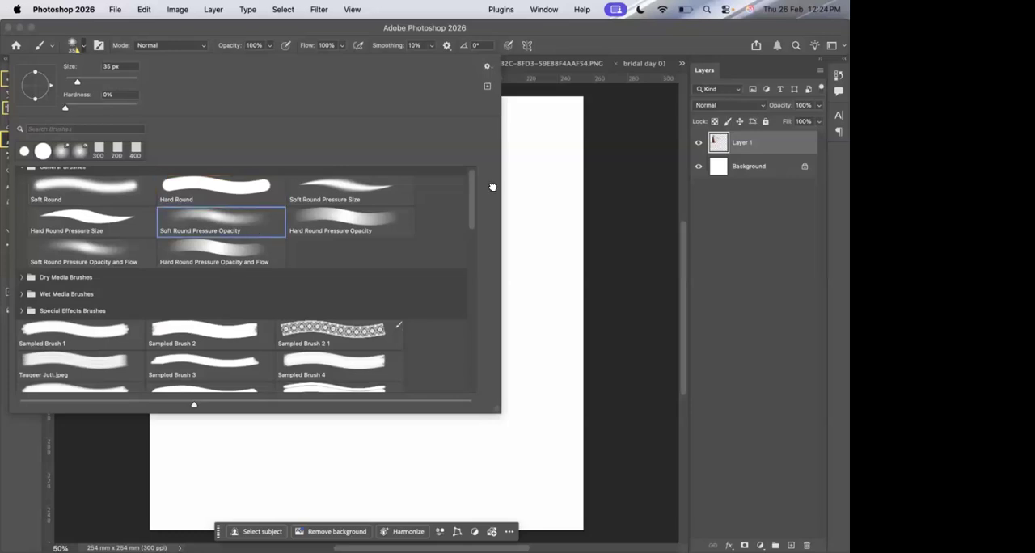
left_click(620, 44)
mouse_move(368, 303)
left_mouse_down()
mouse_move(340, 250)
mouse_move(351, 242)
mouse_move(356, 261)
mouse_move(379, 265)
mouse_move(381, 276)
mouse_move(375, 268)
mouse_move(410, 241)
mouse_move(435, 247)
mouse_move(429, 228)
mouse_move(448, 227)
mouse_move(443, 211)
mouse_move(471, 215)
left_mouse_up()
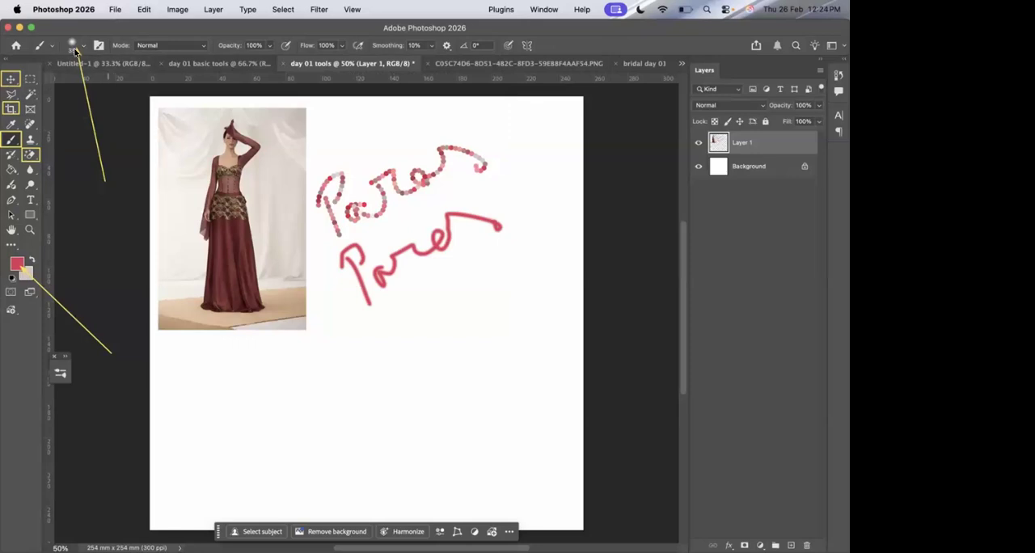
Choose a patterned border brush, keep opacity and flow at 100%, and paint a rising S-shaped border below the handwritten names.
left_click(74, 46)
scroll(243, 300, "down", 1)
left_click(315, 308)
left_click(389, 321)
left_click(270, 46)
mouse_move(272, 59)
left_mouse_down()
mouse_move(341, 48)
mouse_move(347, 60)
mouse_move(425, 60)
left_mouse_up()
left_click(342, 46)
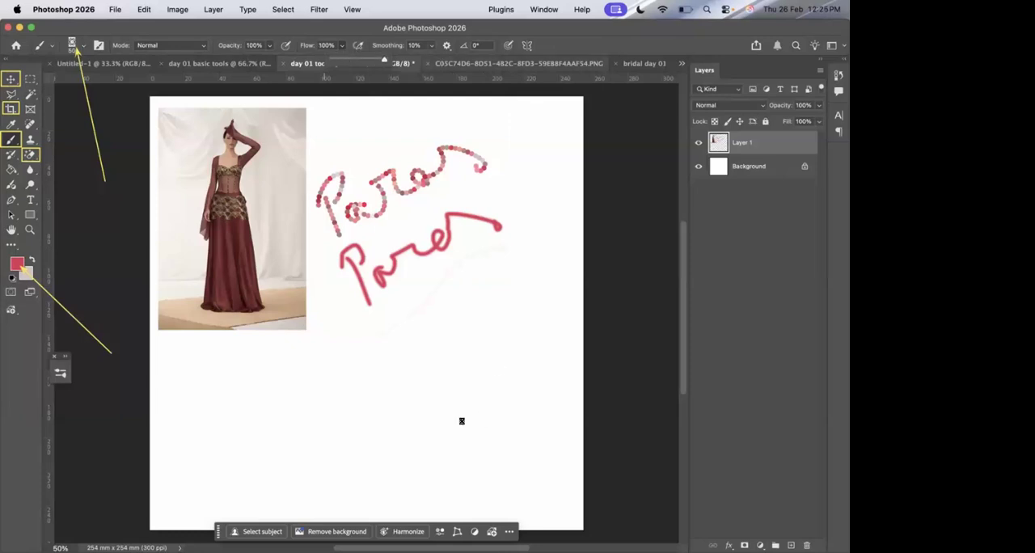
left_click(368, 362)
left_click_drag(369, 362, 568, 245)
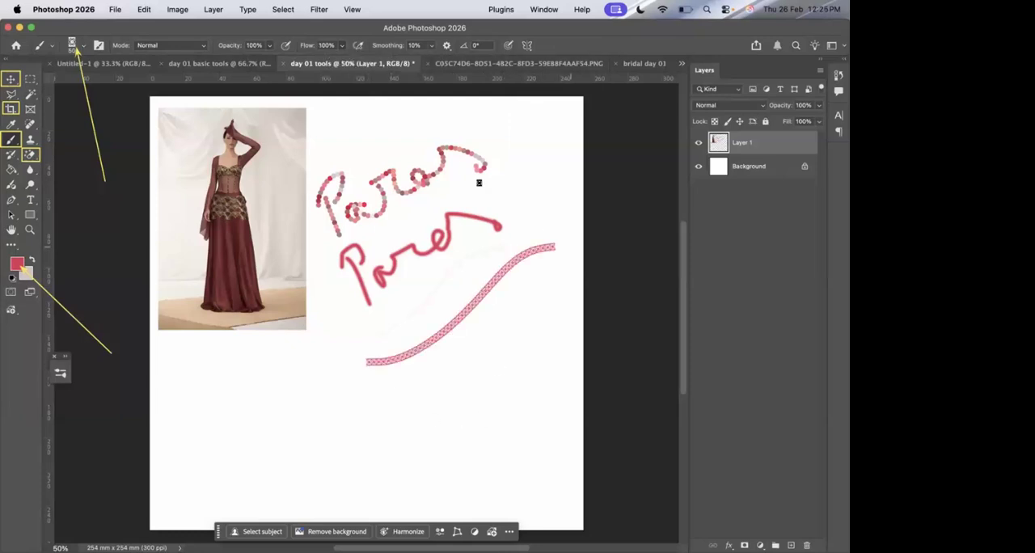
Set the foreground colour to violet #5e36e1 and paint a second patterned S-shaped border just below the red one.
left_click(82, 45)
scroll(227, 255, "down", 10)
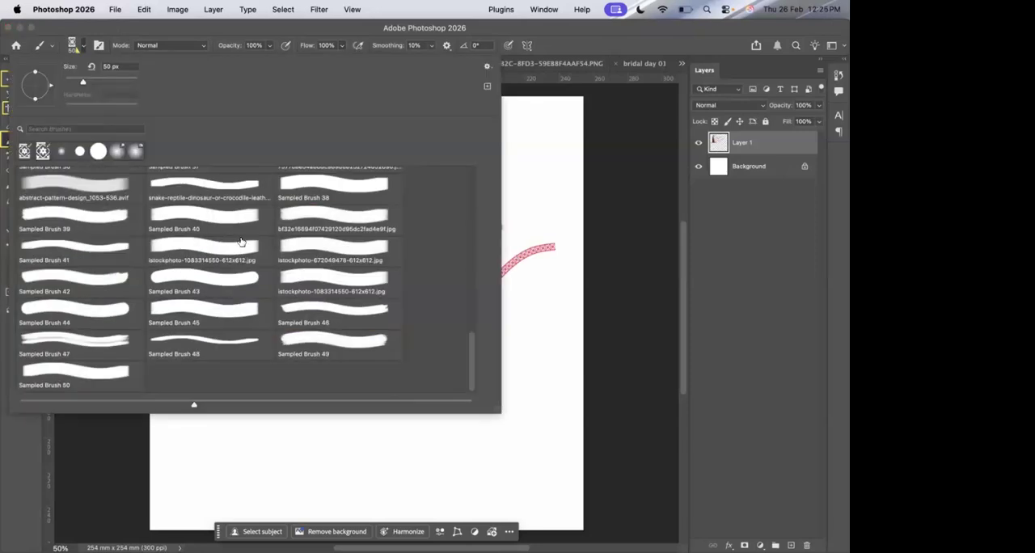
left_click(653, 37)
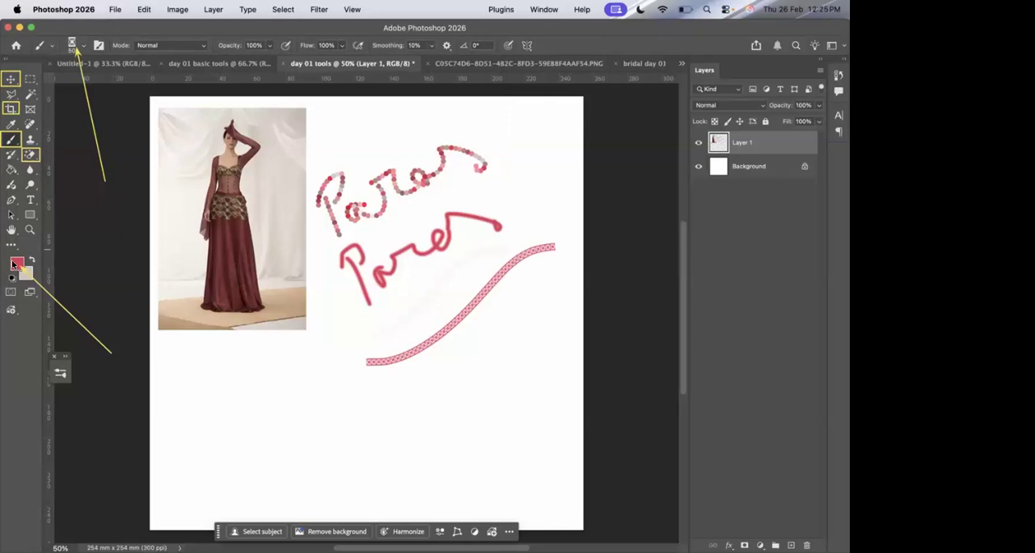
left_click(14, 264)
left_click(707, 205)
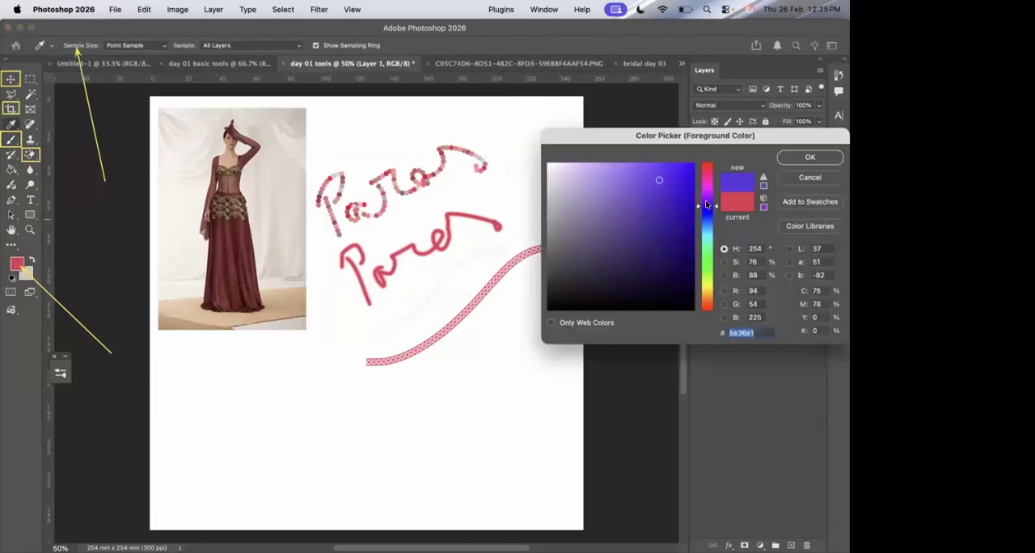
left_click(806, 156)
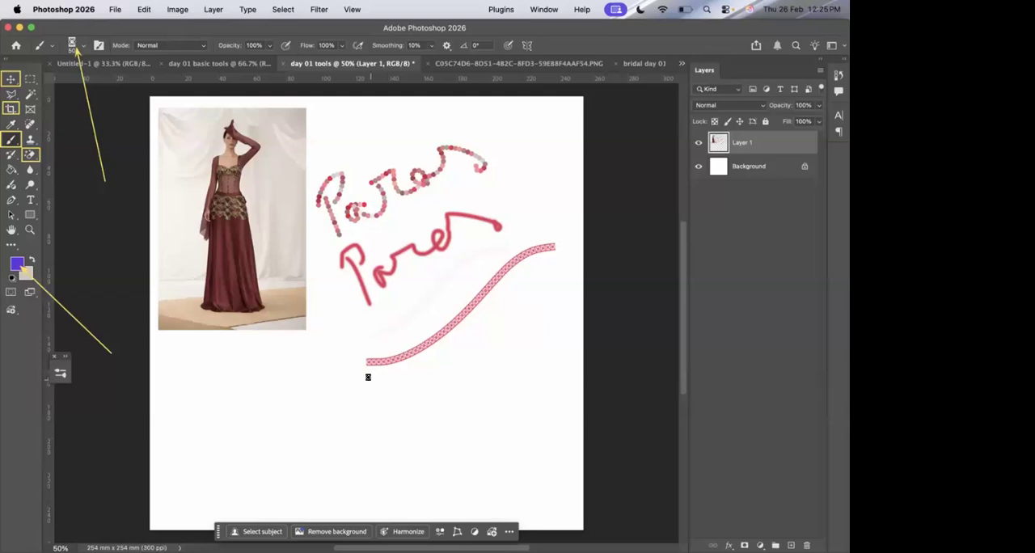
mouse_move(366, 380)
left_mouse_down()
mouse_move(411, 382)
mouse_move(446, 363)
mouse_move(487, 313)
mouse_move(553, 287)
left_mouse_up()
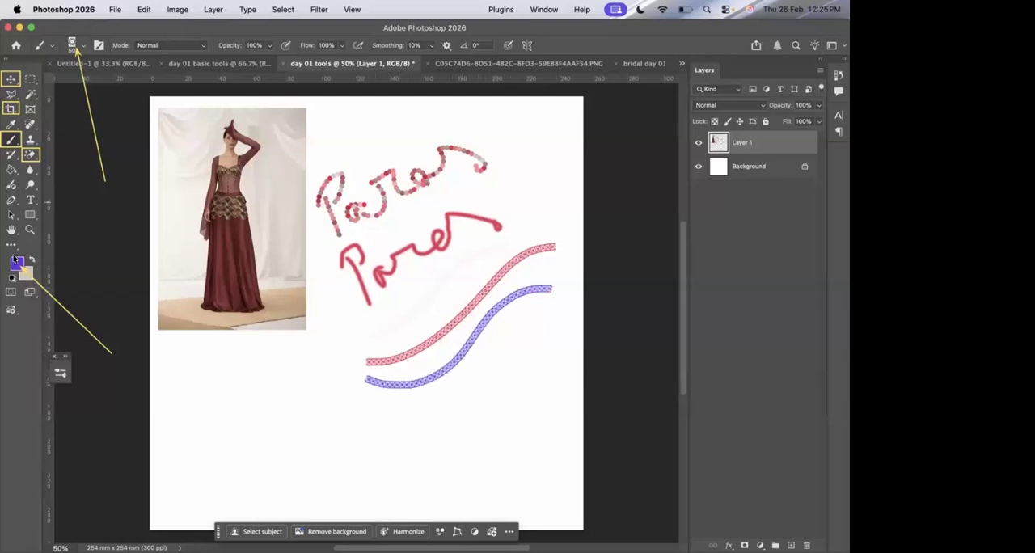
Set the foreground colour to green #76e136, paint a third patterned border below the violet one, and clear the yellow annotation arrows.
left_click(16, 262)
left_click(704, 270)
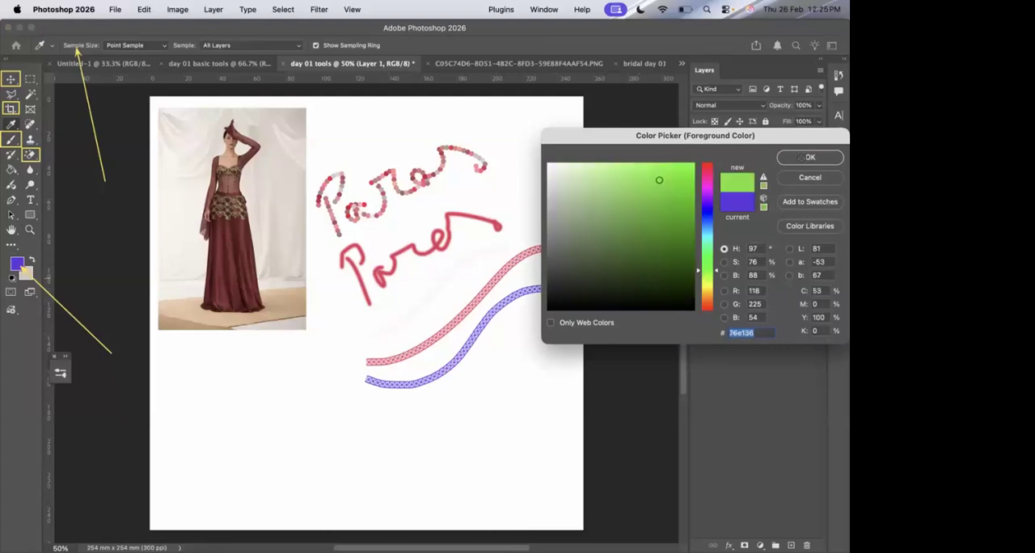
left_click(801, 157)
mouse_move(430, 404)
left_mouse_down()
mouse_move(518, 317)
mouse_move(546, 312)
left_mouse_up()
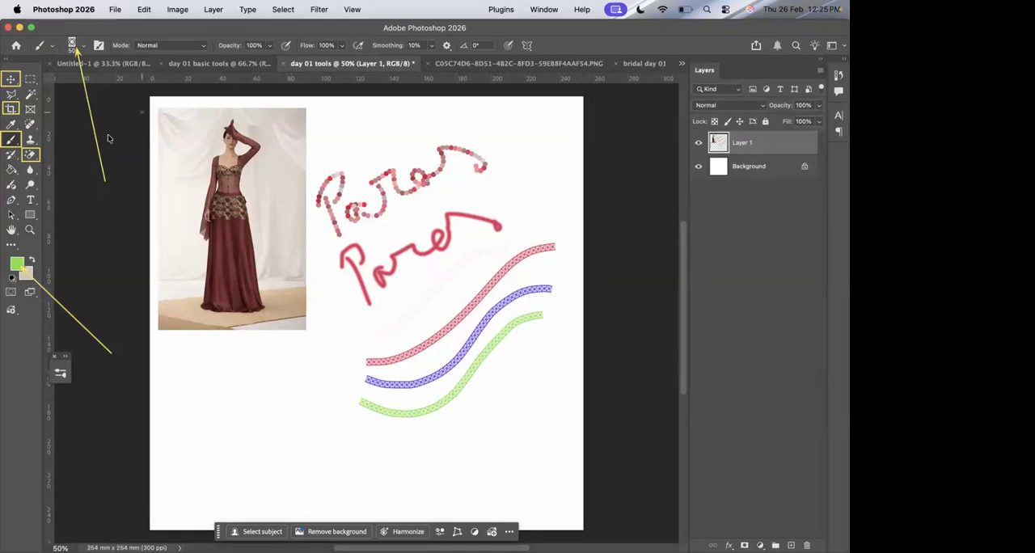
left_click(804, 121)
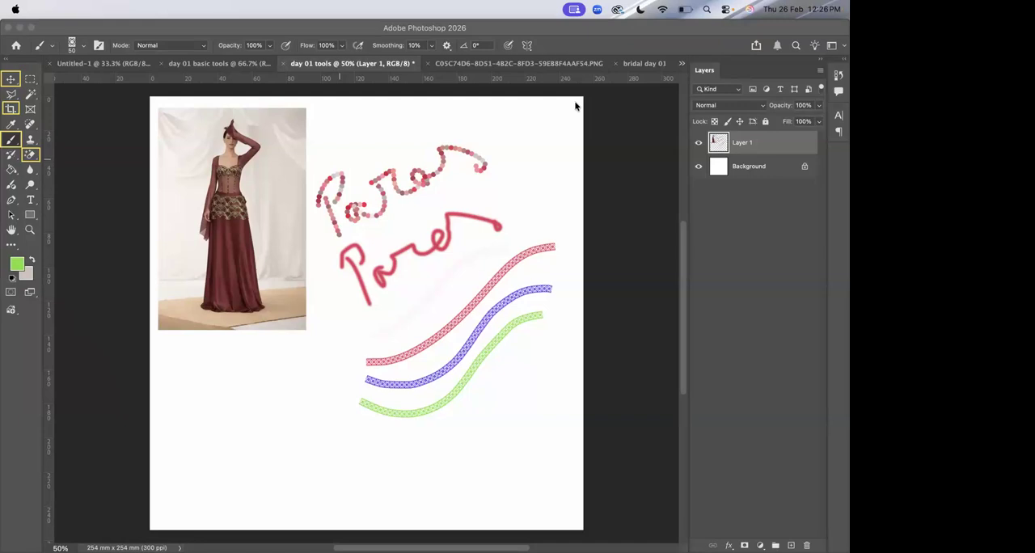
Close all open documents one by one, from Untitled-1 through bridal day 01 01.png, discarding their unsaved changes.
left_click(73, 65)
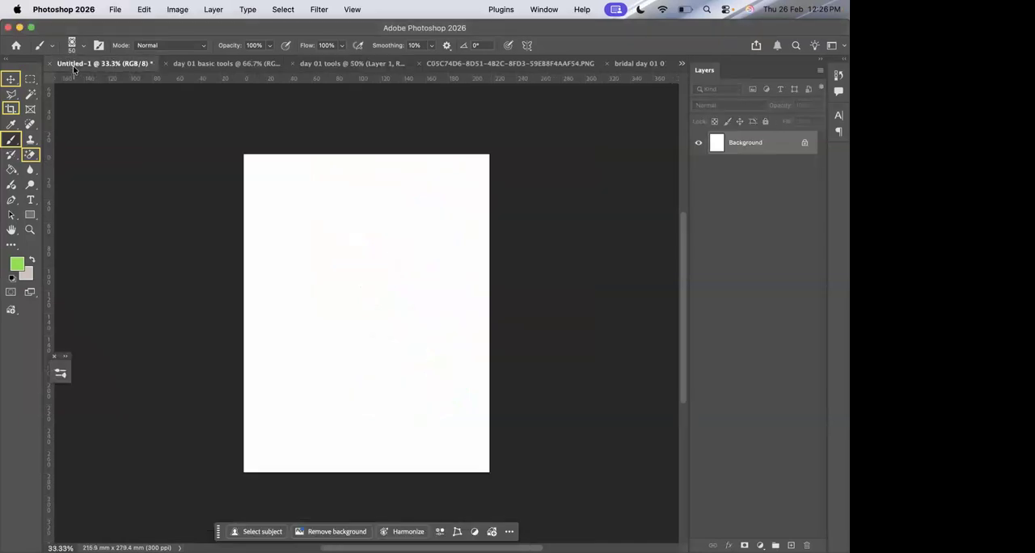
left_click(49, 63)
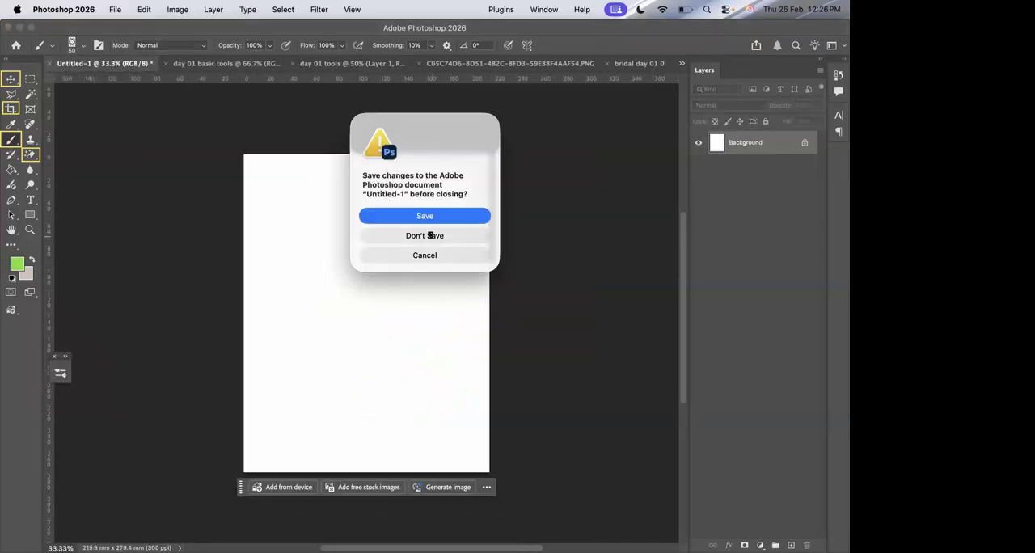
left_click(430, 235)
left_click(73, 64)
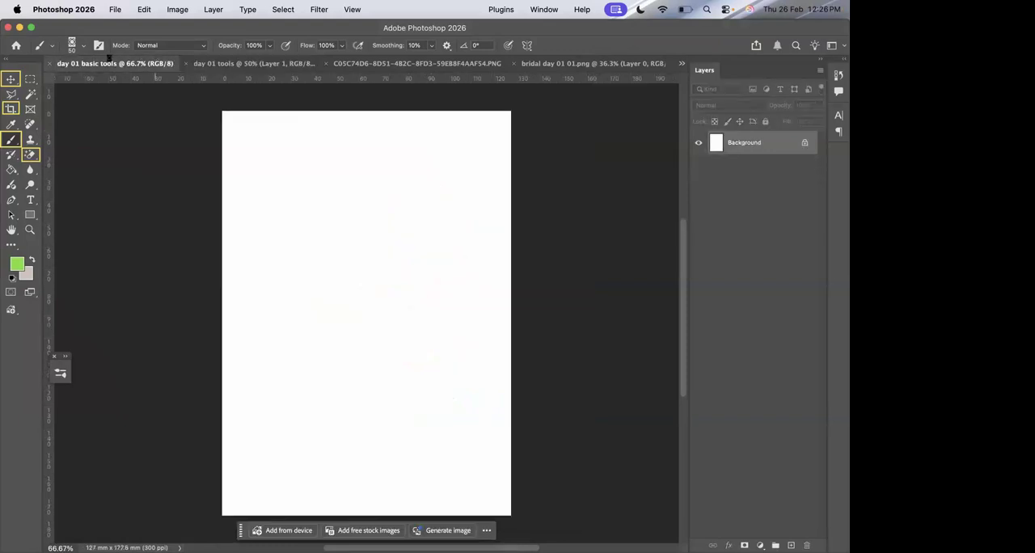
left_click(50, 63)
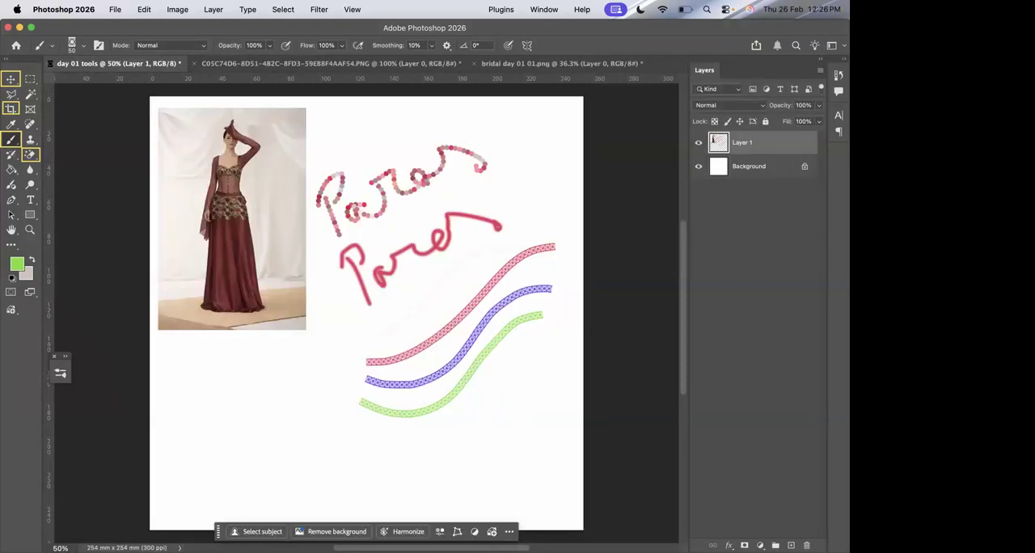
left_click(50, 63)
left_click(425, 234)
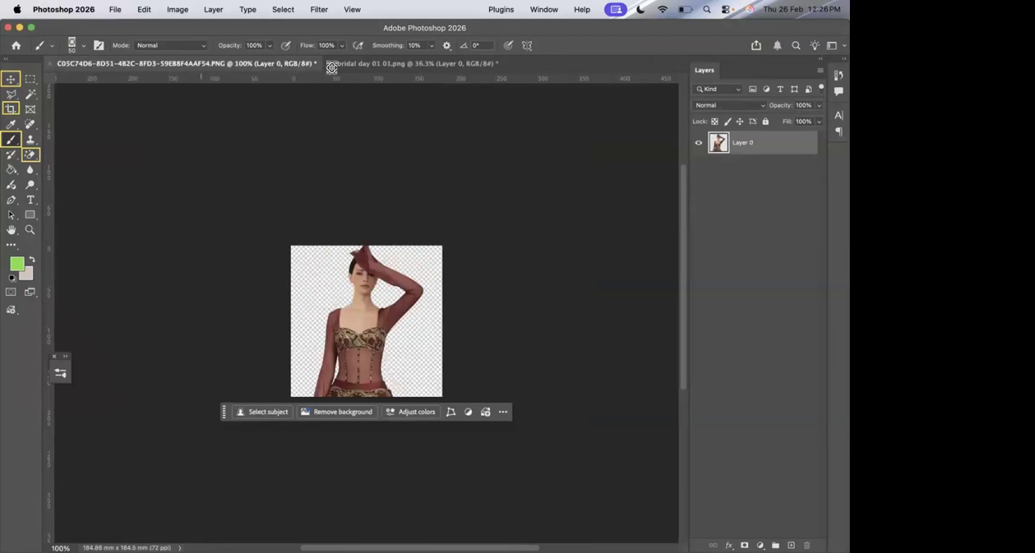
left_click(50, 64)
left_click(389, 234)
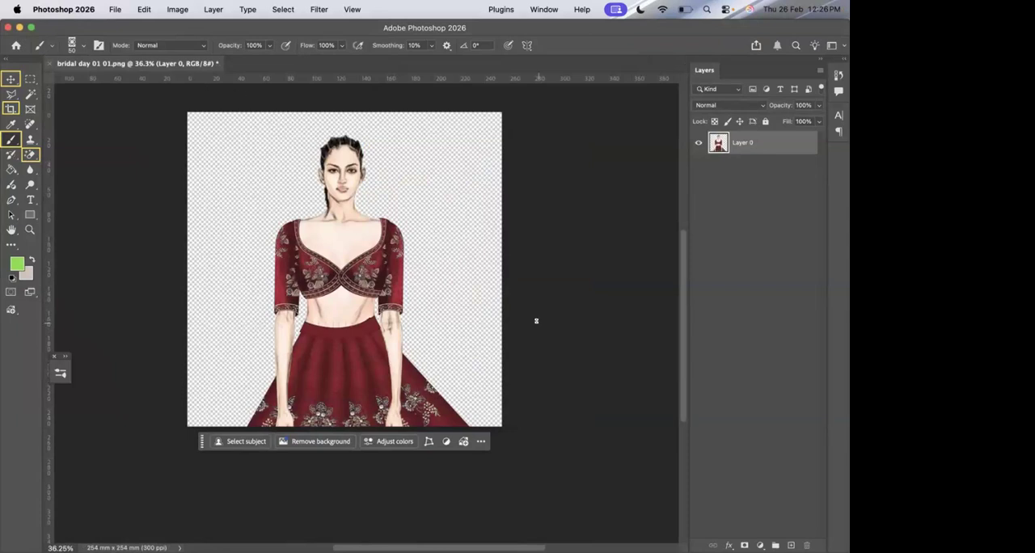
scroll(439, 256, "up", 5)
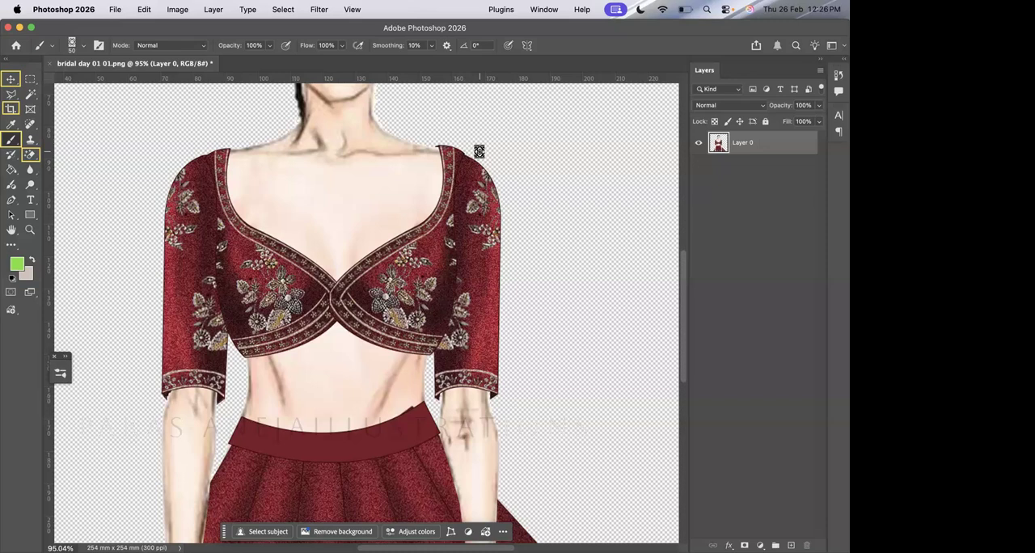
left_click(49, 64)
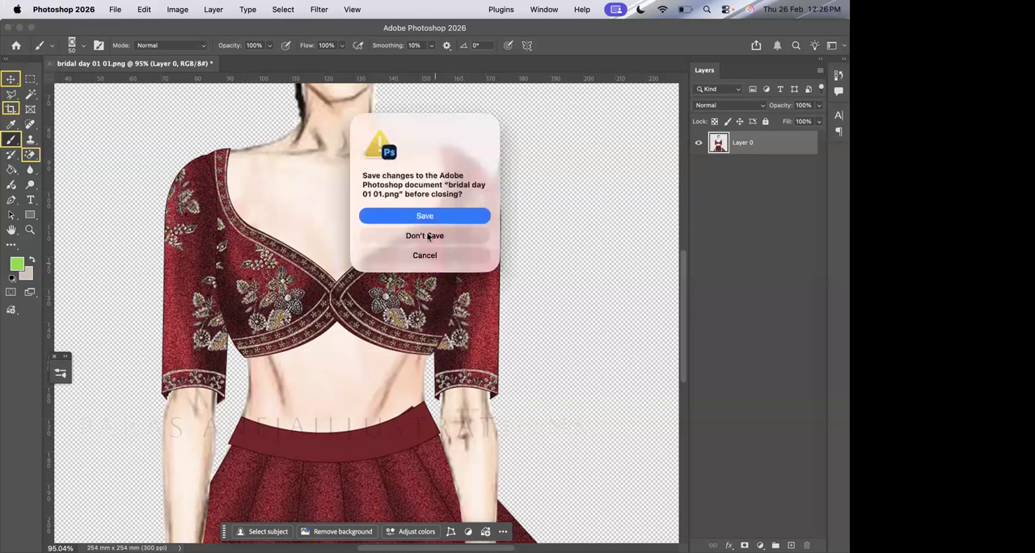
left_click(426, 234)
Create a blank 215.9 × 279.4 mm document at 300 ppi and select the Pen tool.
left_click(39, 106)
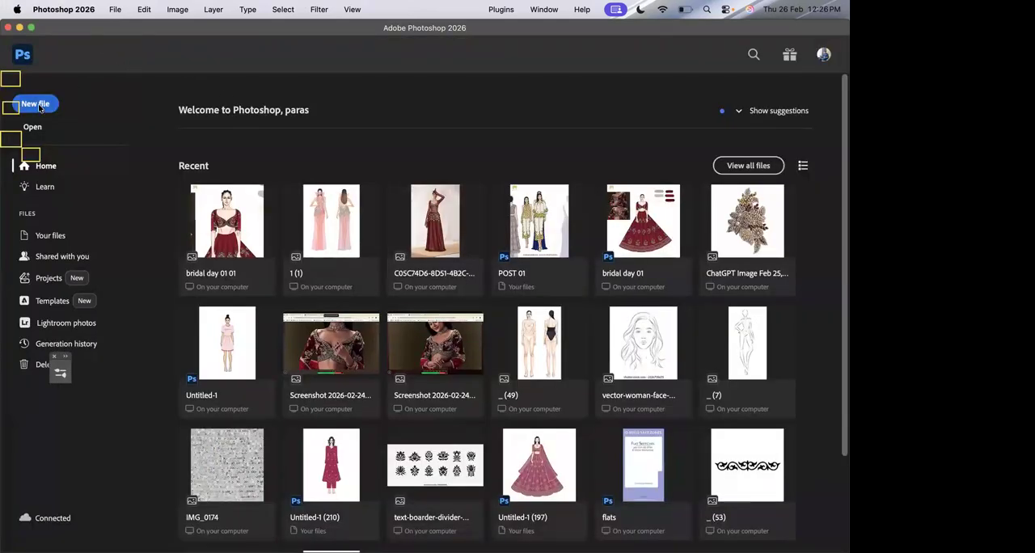
double_click(247, 209)
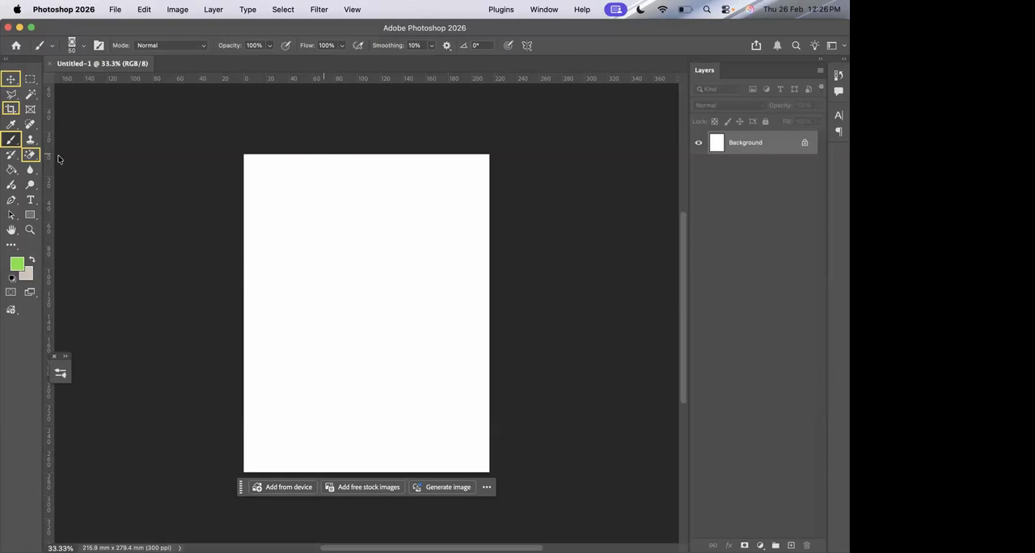
left_click_drag(10, 199, 49, 197)
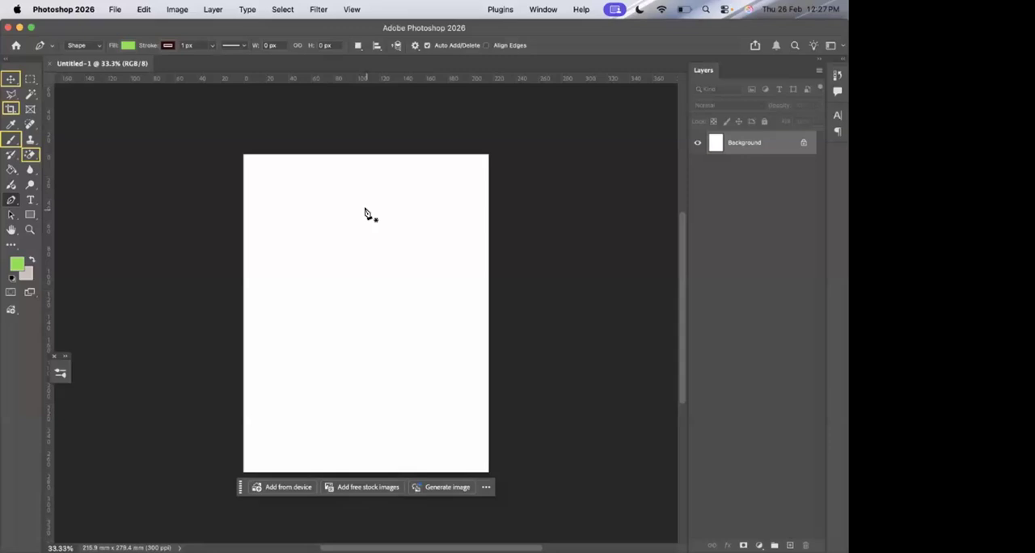
Draw a closed five-point green arrow shape, about 1335 × 859 px, in the page's upper left with the Pen tool, and delete it.
left_click(250, 191)
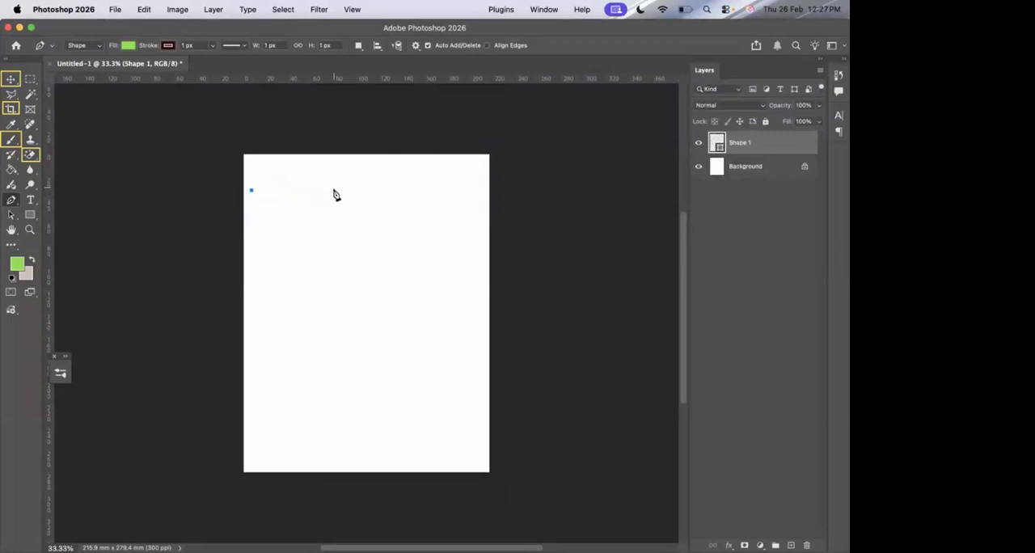
left_click(336, 192)
left_click(380, 238)
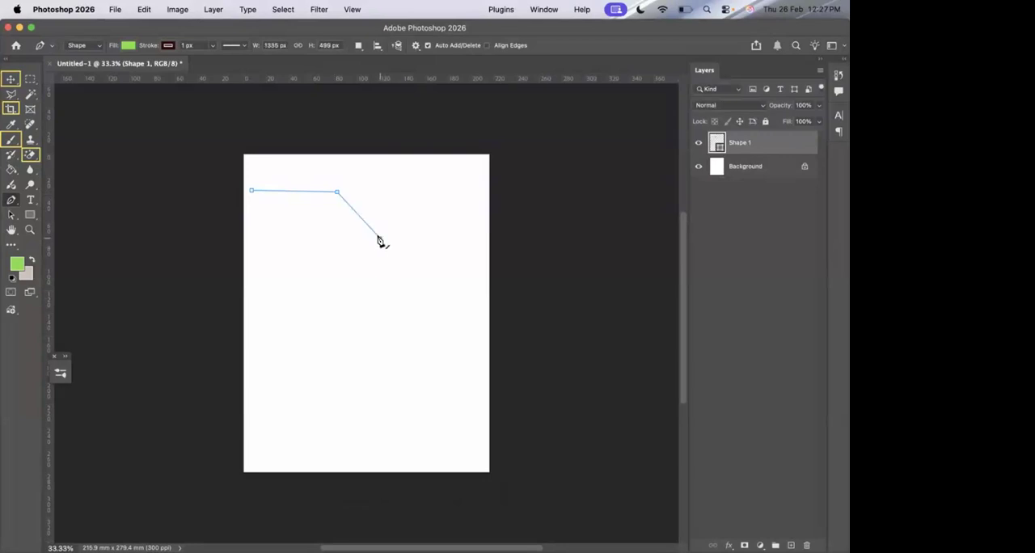
left_click(333, 276)
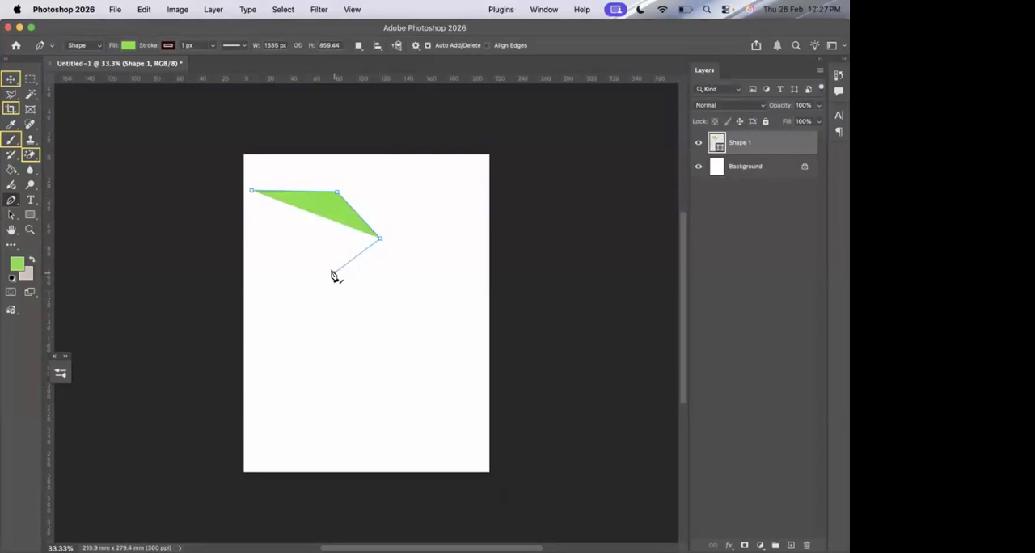
left_click(252, 274)
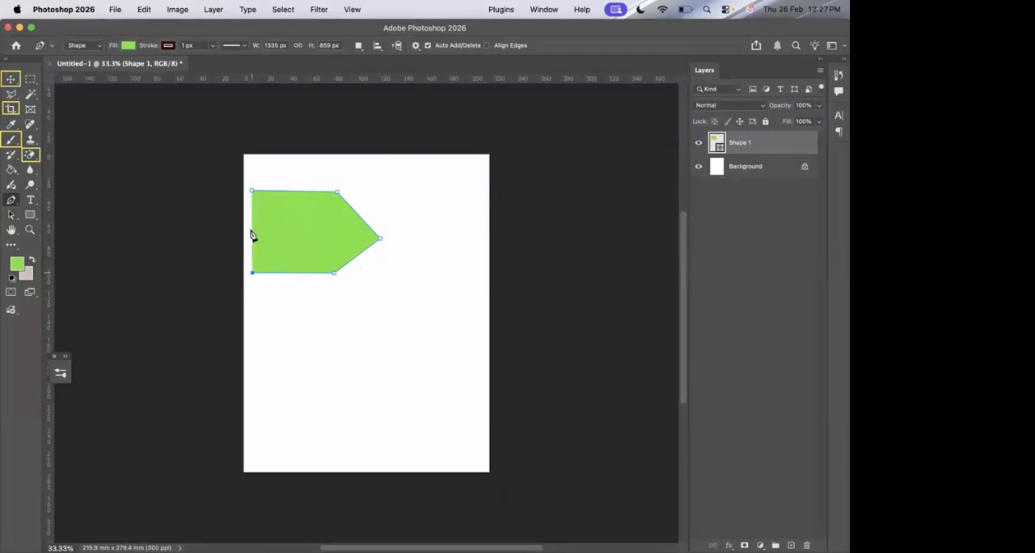
left_click(251, 193)
key("Return")
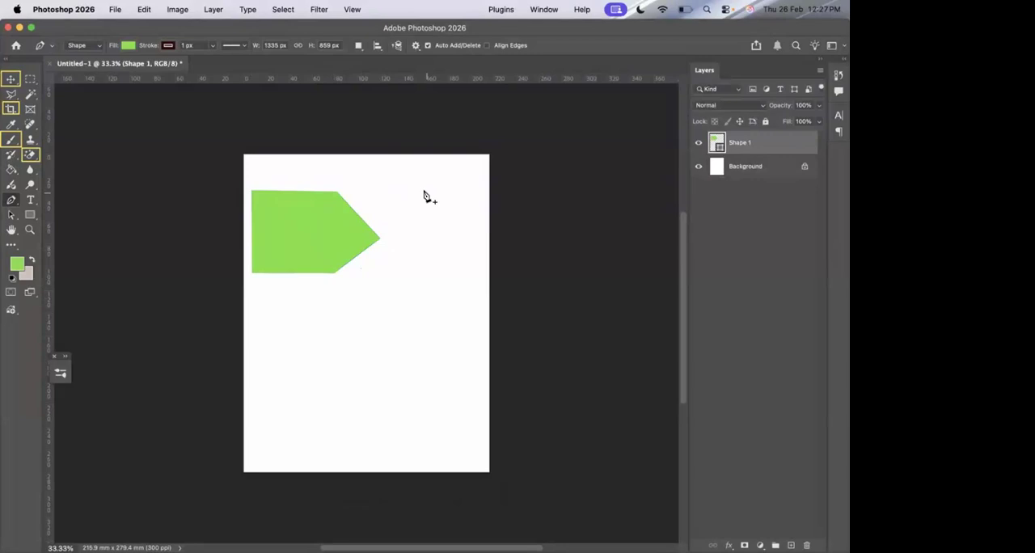
key("Delete")
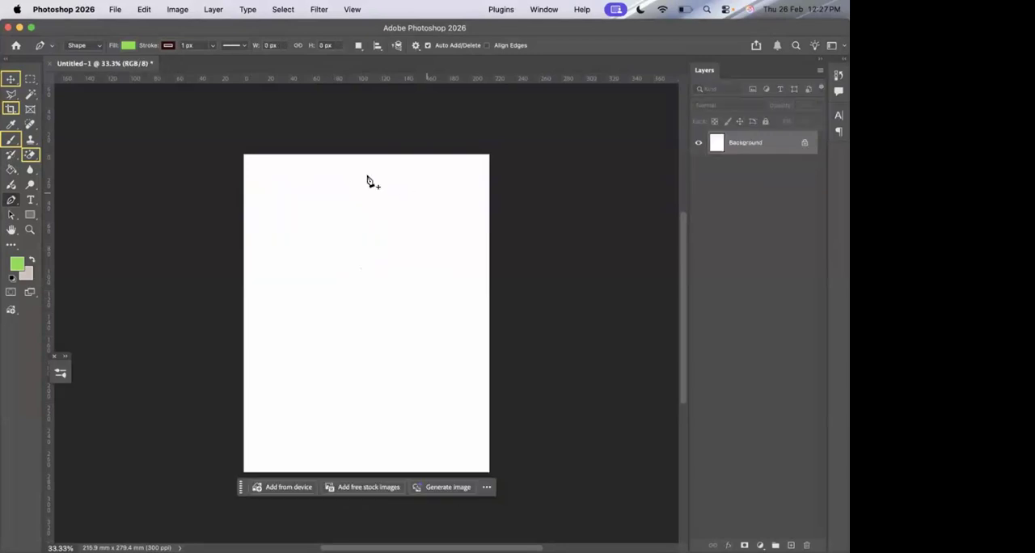
Draw a closed five-point green arrow shape, about 1397 × 745 px, point by point in the upper part of the page.
left_click(259, 201)
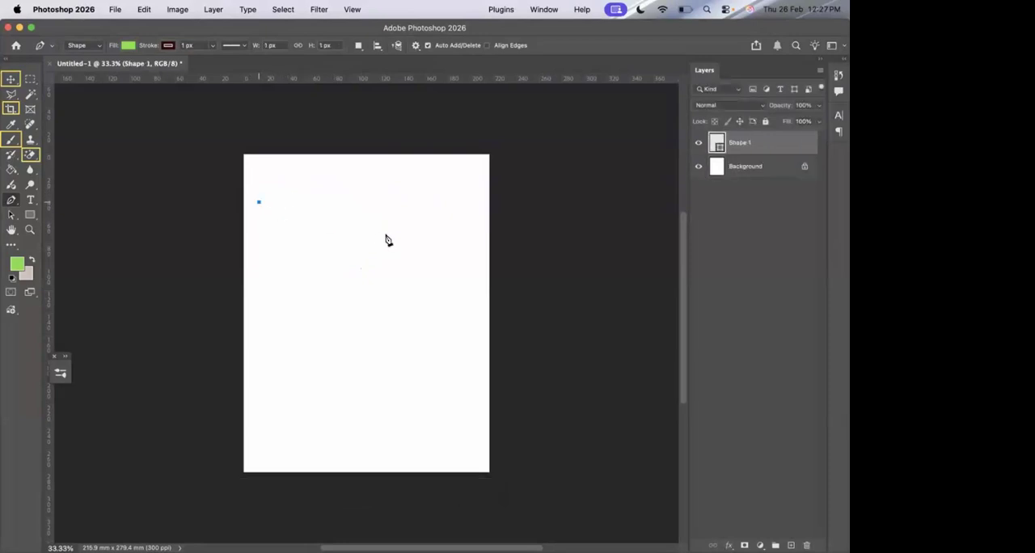
left_click(337, 201)
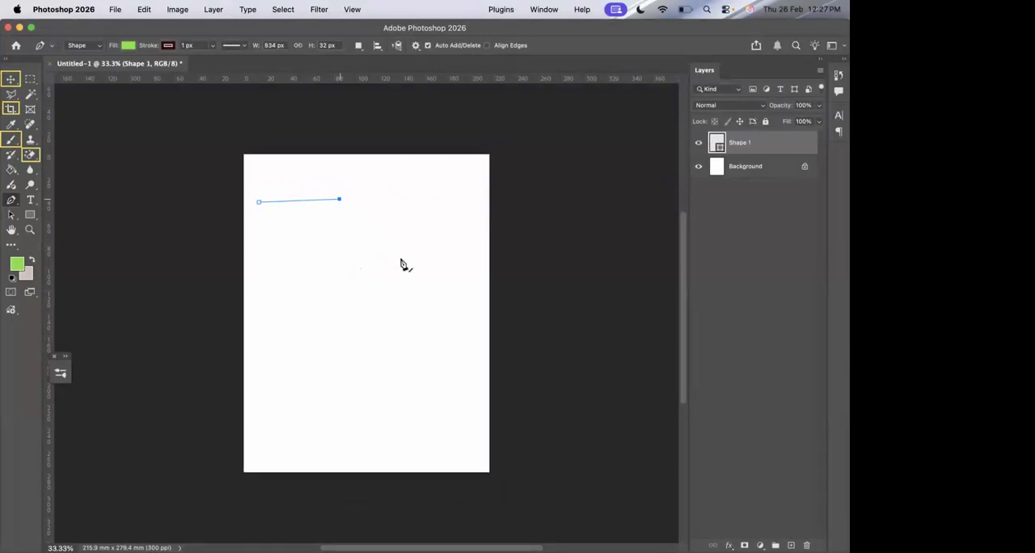
left_click(394, 234)
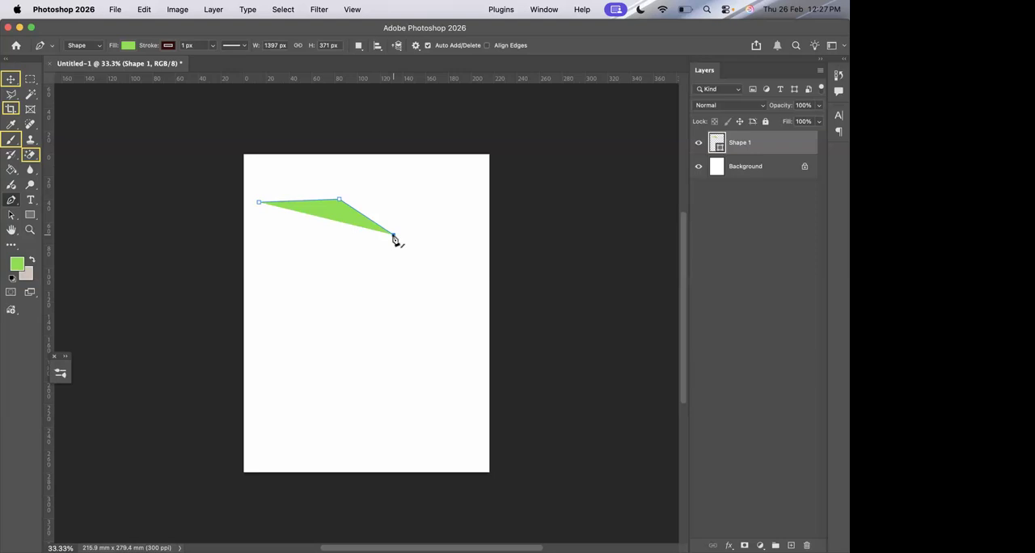
left_click(348, 271)
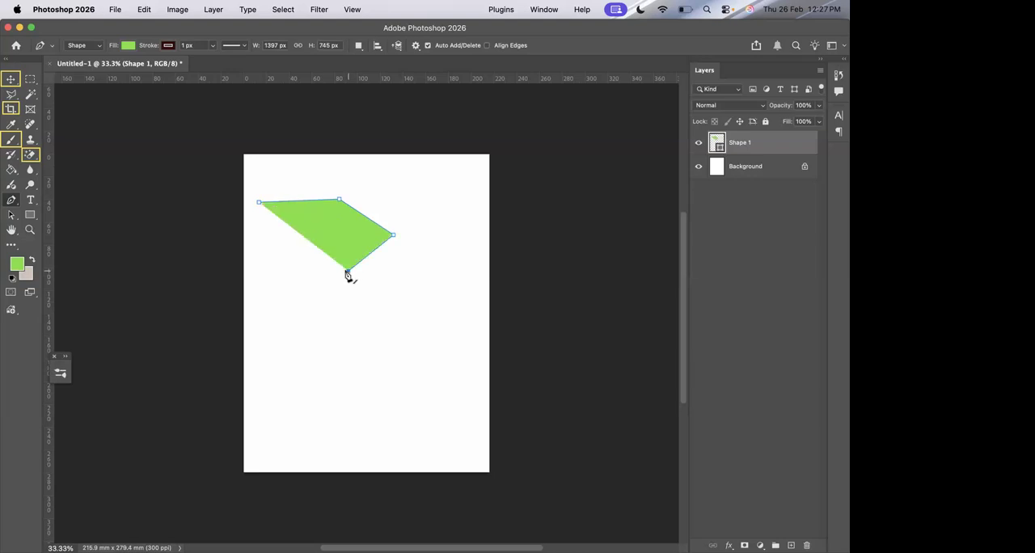
left_click(260, 266)
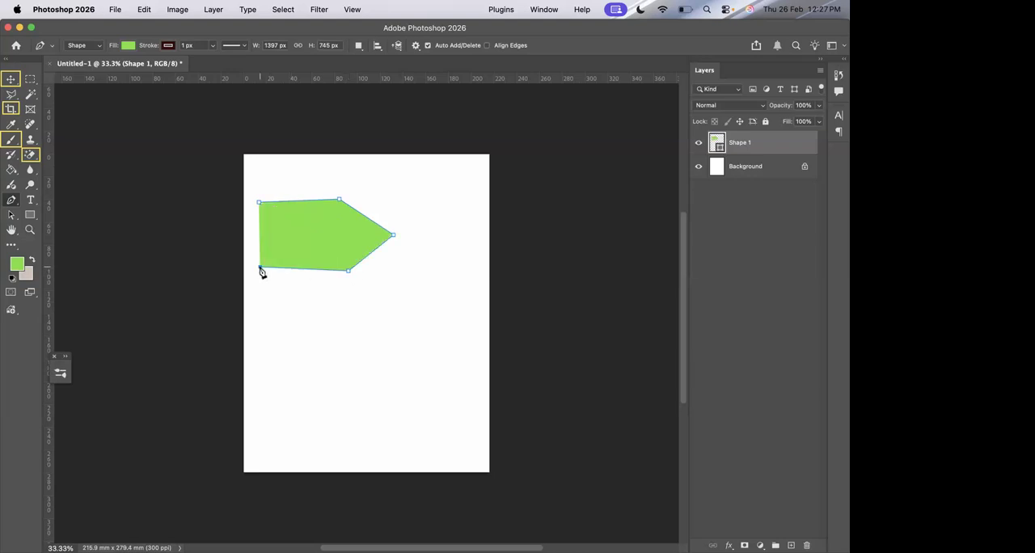
left_click(260, 202)
Draw another closed green arrow shape, about 1353 × 778 px, below the first, and delete both shapes from the page.
left_click(261, 293)
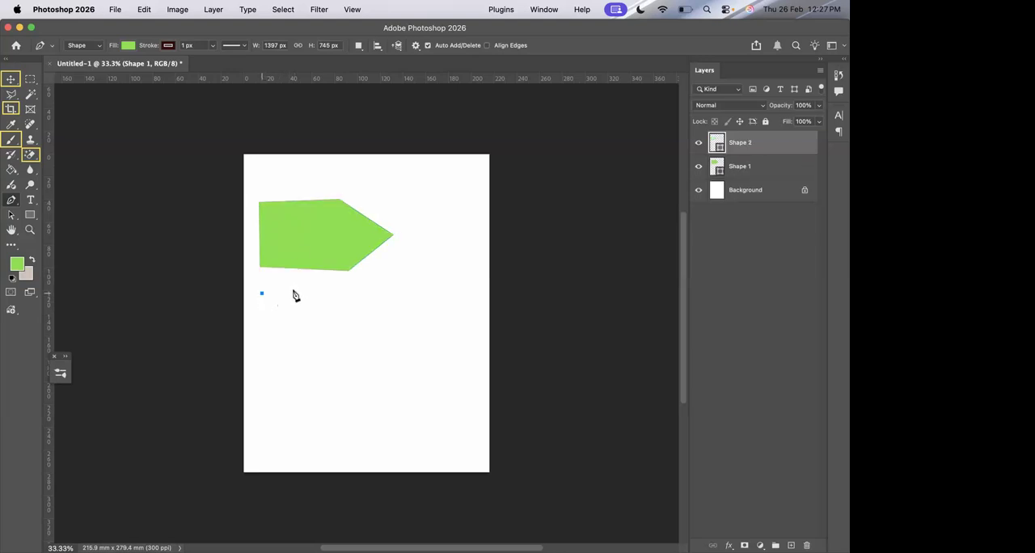
left_click(348, 286)
left_click(392, 317)
left_click(351, 360)
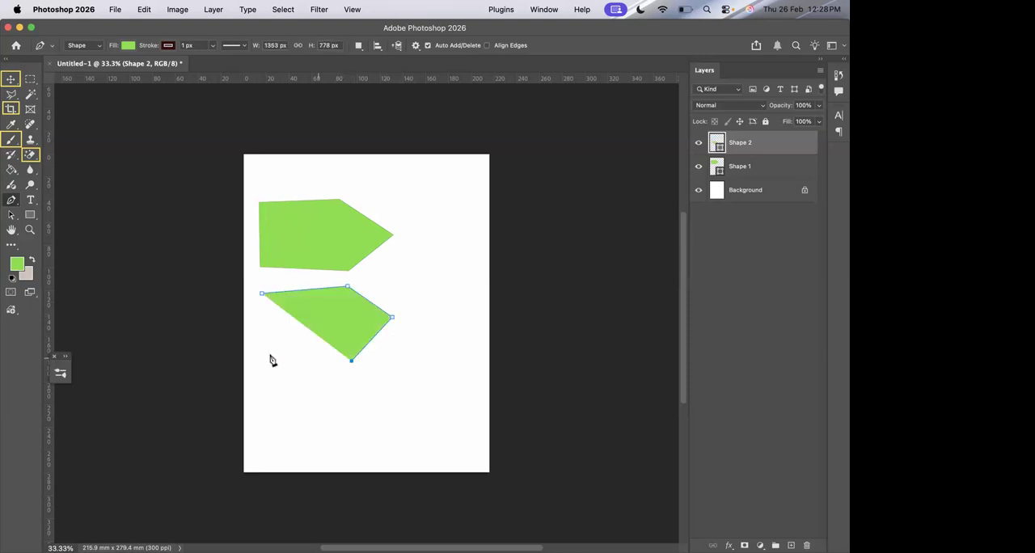
left_click(266, 355)
left_click(262, 293)
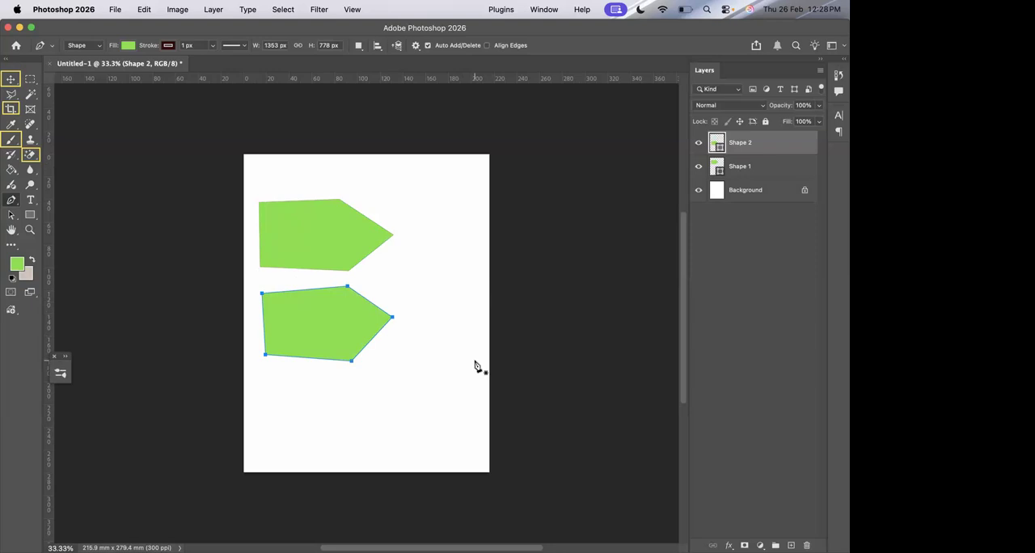
key("Return")
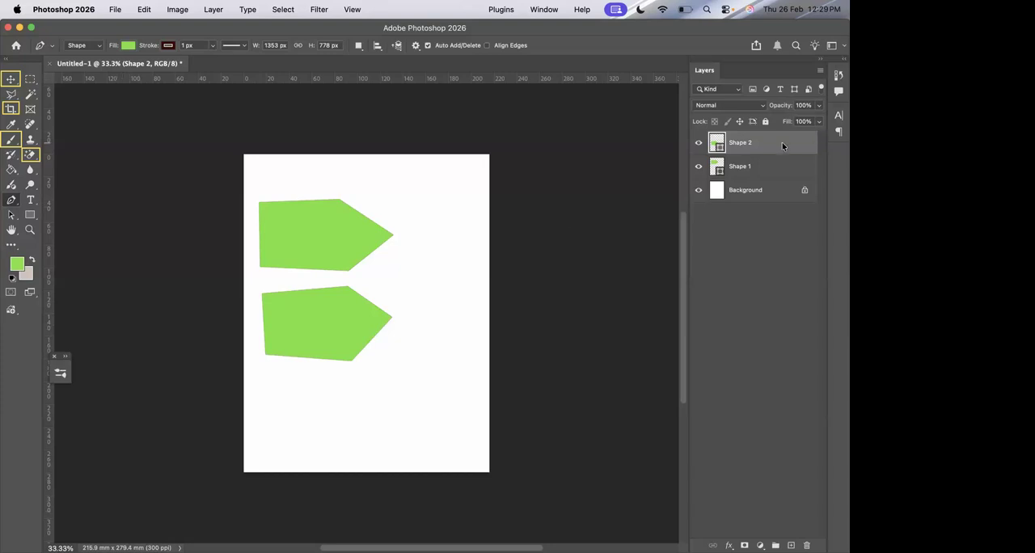
key("BackSpace")
key("BackSpace")
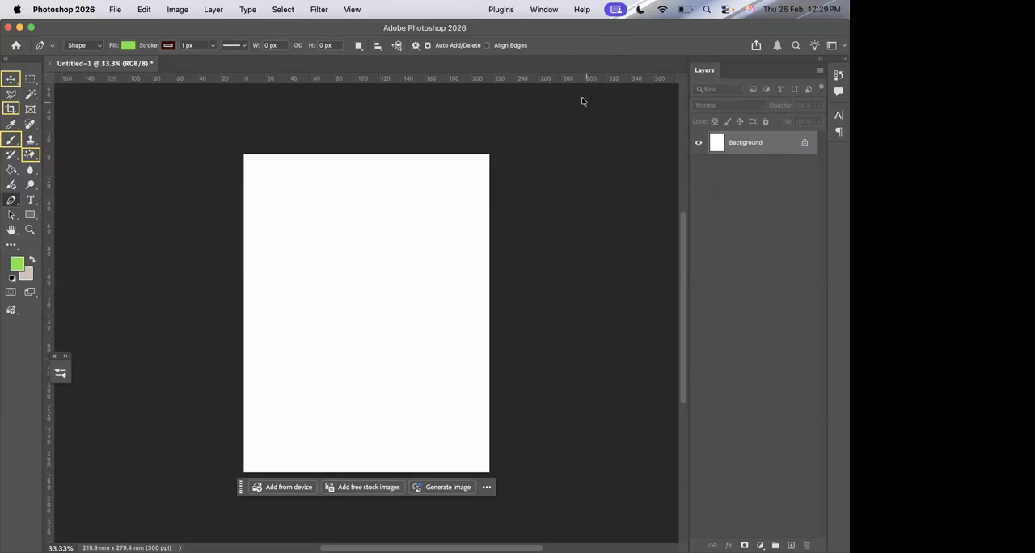
Set the Pen tool's shape fill to no color.
left_click(129, 46)
left_click(60, 68)
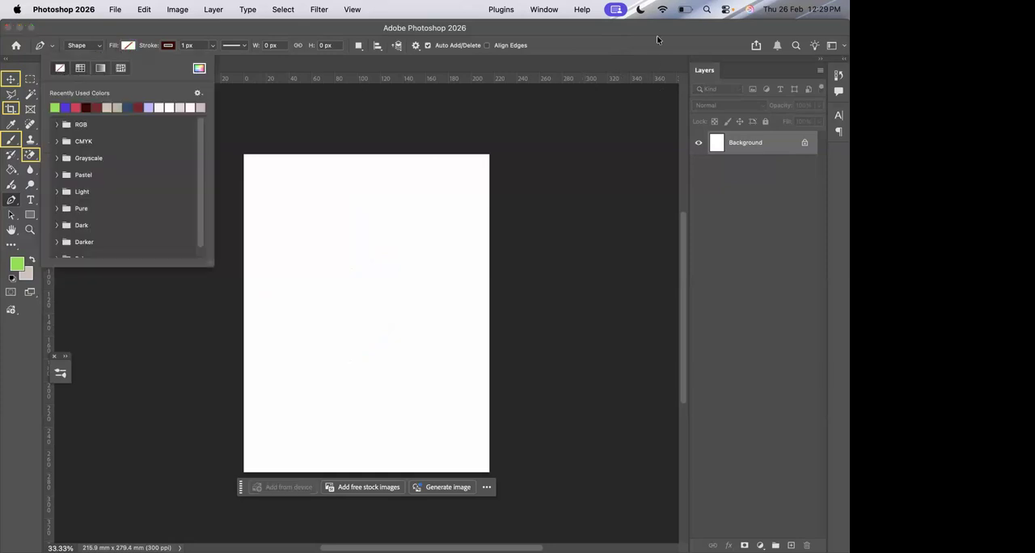
Draw an open single-arc curve about 689 × 110 px in the page's upper left with the Pen tool.
left_click(523, 234)
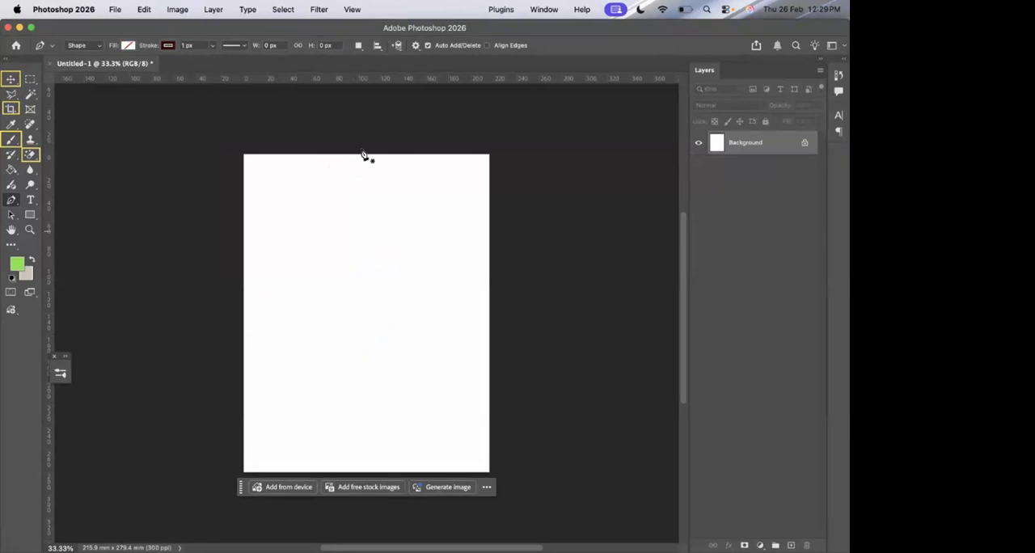
left_click(252, 231)
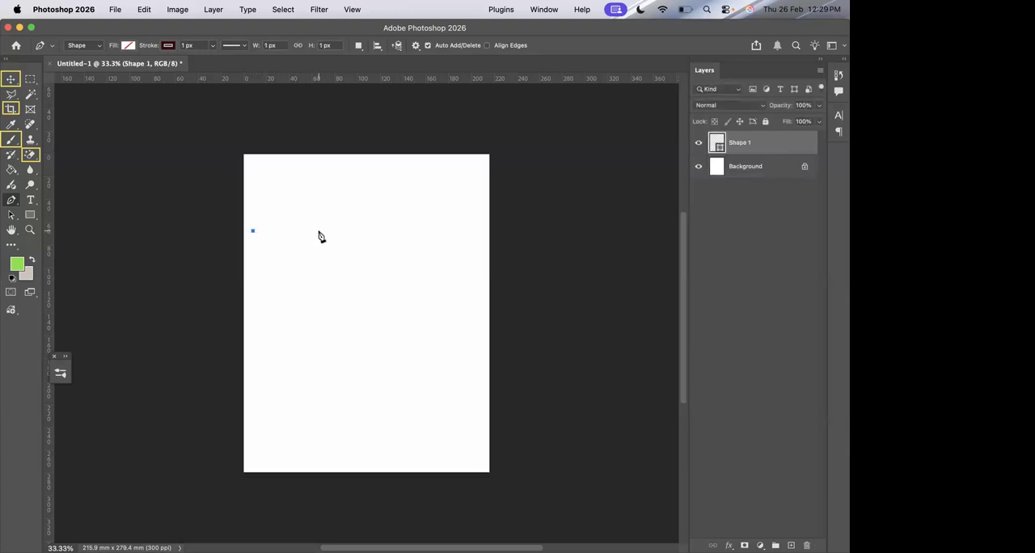
left_click_drag(319, 231, 345, 211)
key("Return")
Check the list of Bluetooth devices in the system's Control Center and close it again.
left_click(726, 10)
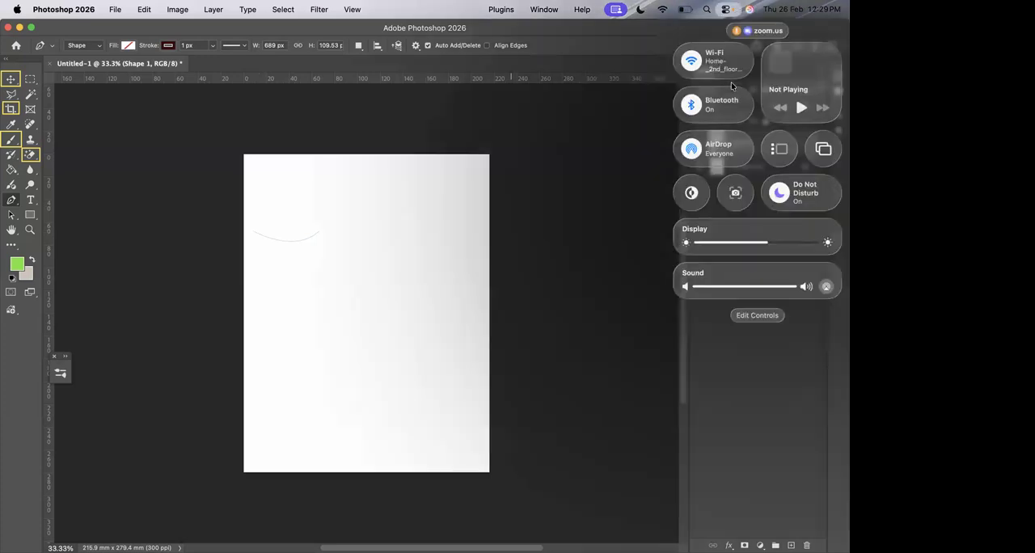
left_click(745, 105)
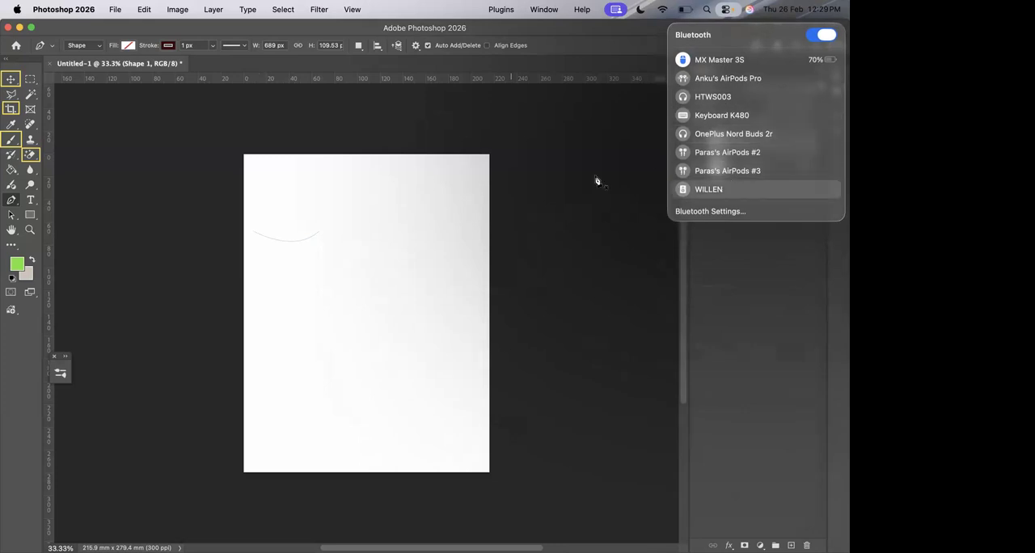
scroll(566, 162, "up", 3)
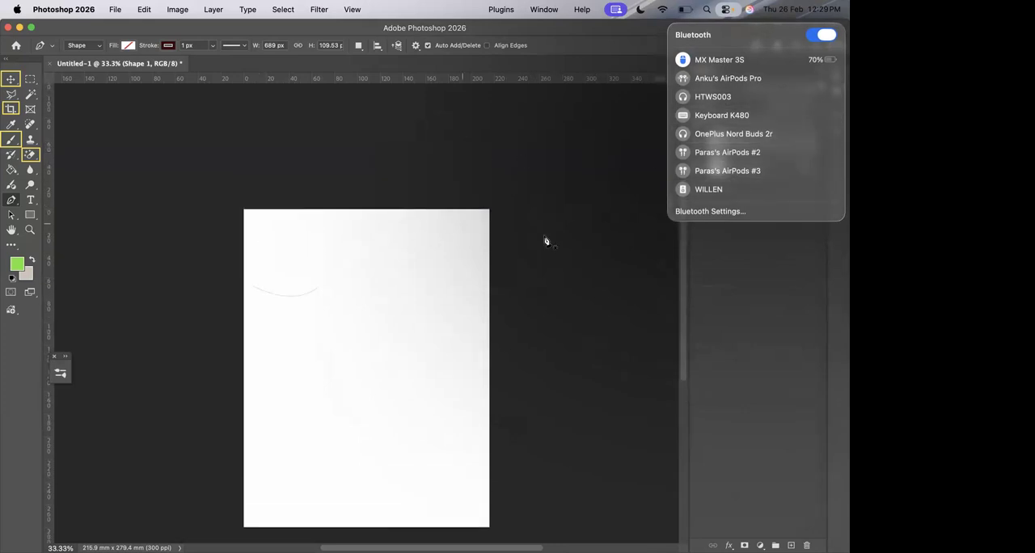
left_click(708, 268)
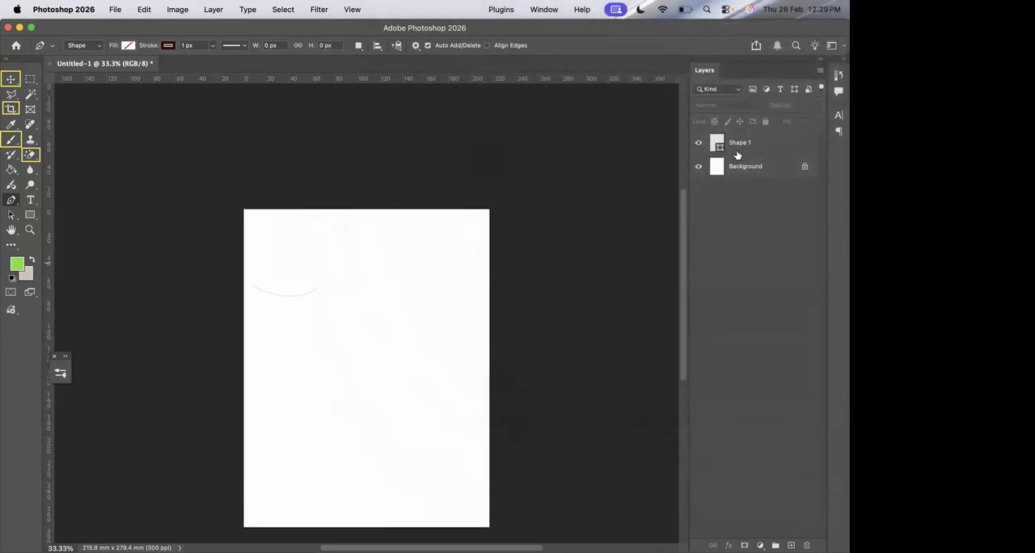
Delete the shape layer that holds the single-arc curve.
left_click(737, 155)
key("Delete")
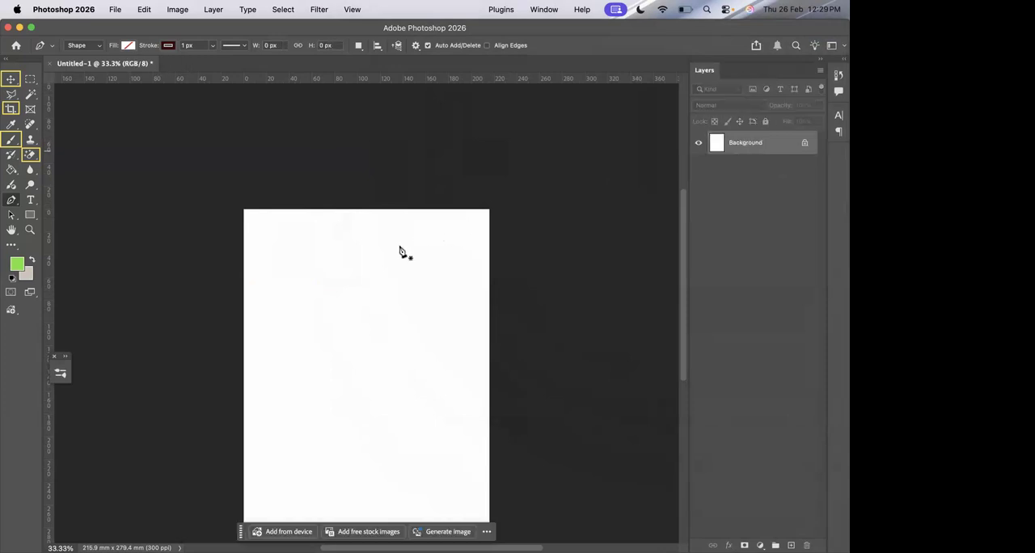
Draw another open curve in the page's upper left with the Pen tool and delete it from the page.
left_click(260, 269)
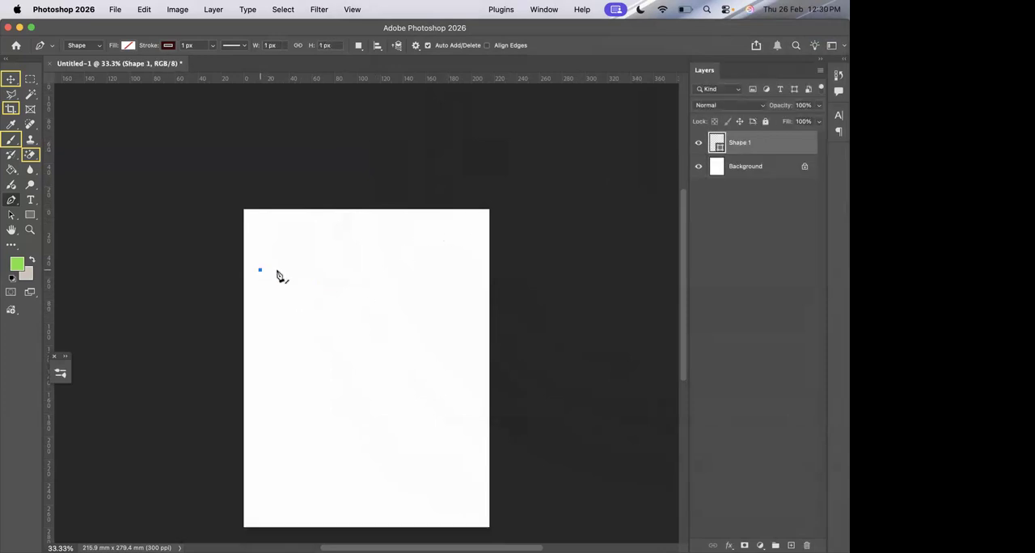
left_click(324, 271)
left_click_drag(324, 273, 392, 279)
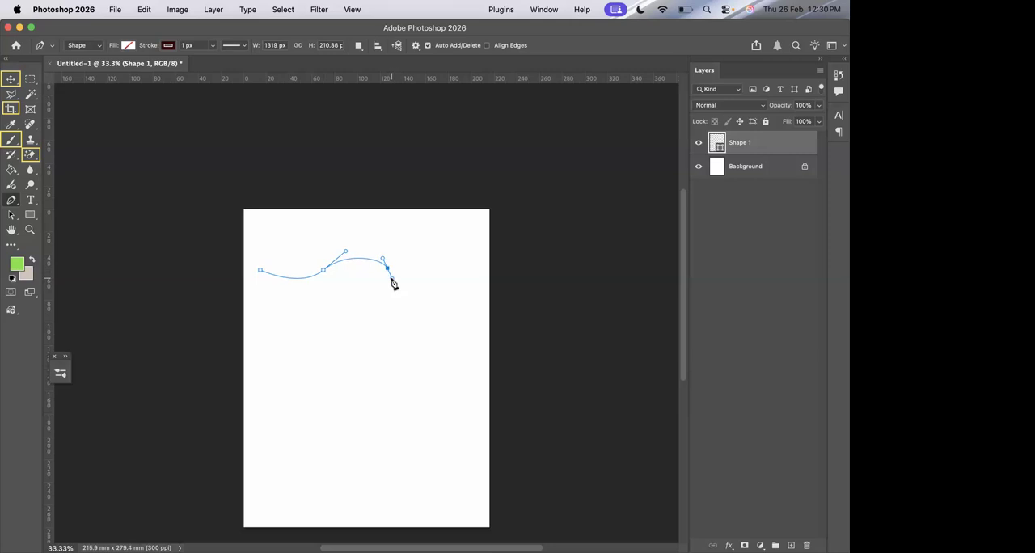
key("Delete")
key("Delete")
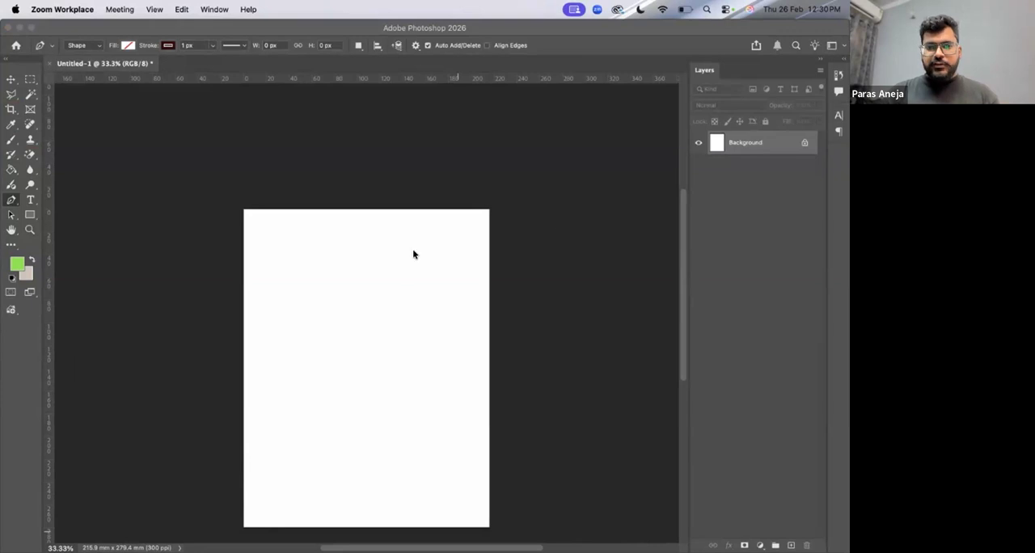
Draw an open, continuous wave about 1823 × 232 px across the upper part of the page with the Pen tool.
scroll(414, 255, "down", 3)
scroll(368, 261, "up", 1)
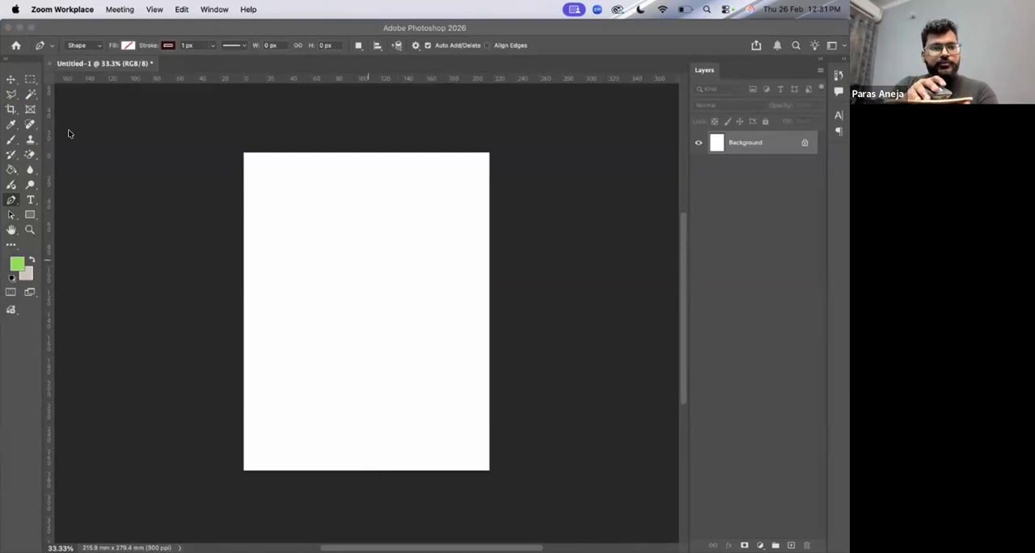
left_click(15, 186)
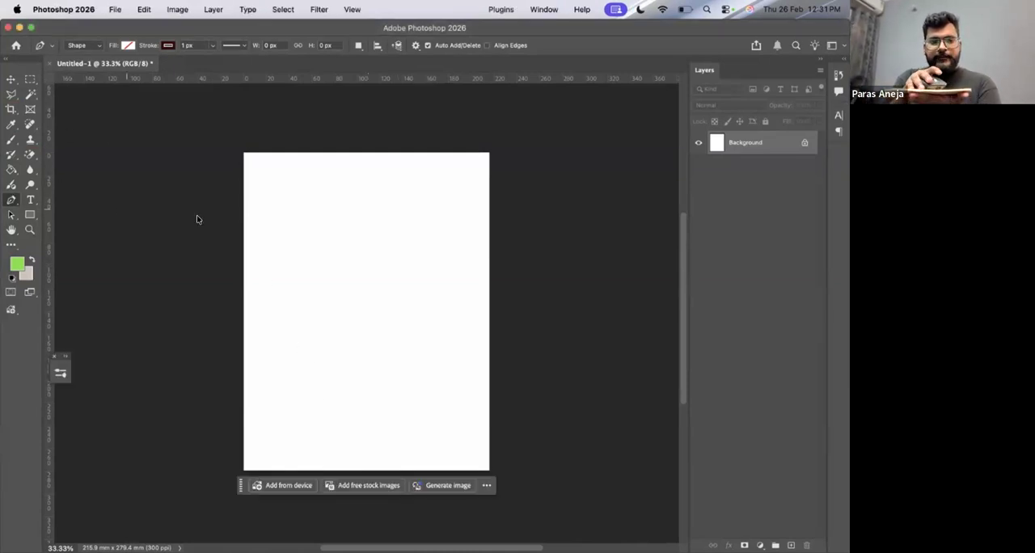
left_click(253, 236)
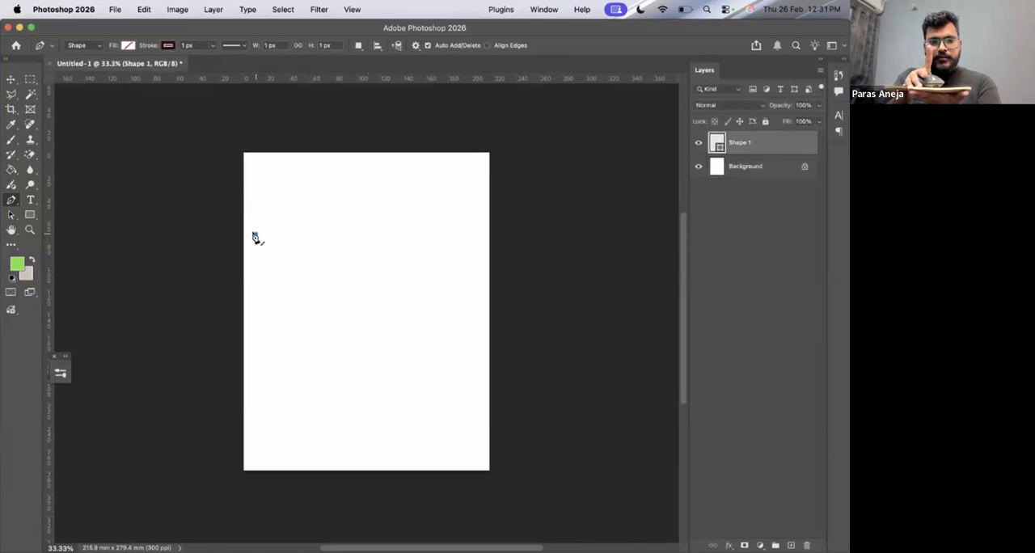
left_click(312, 235)
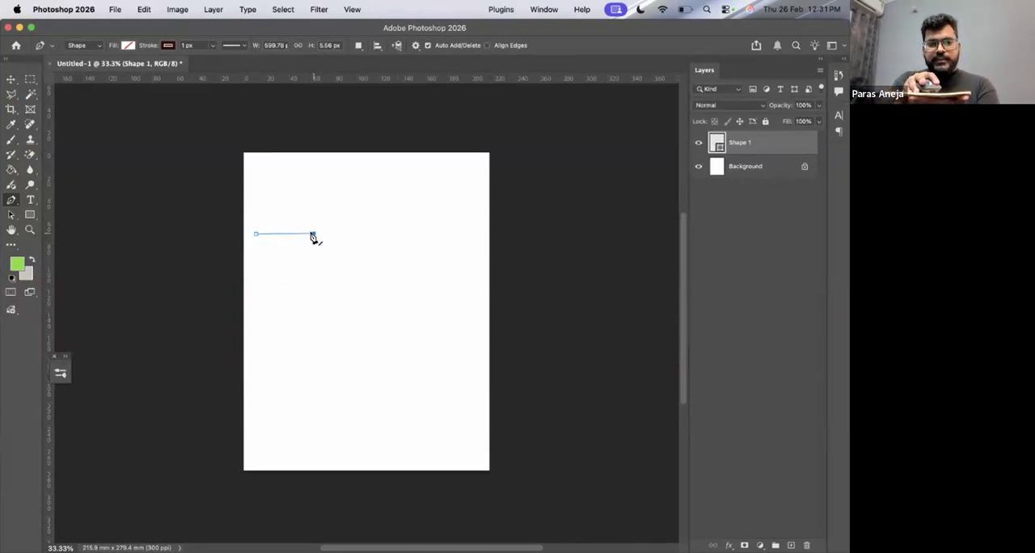
left_click_drag(316, 235, 440, 220)
left_click(381, 230)
key("Escape")
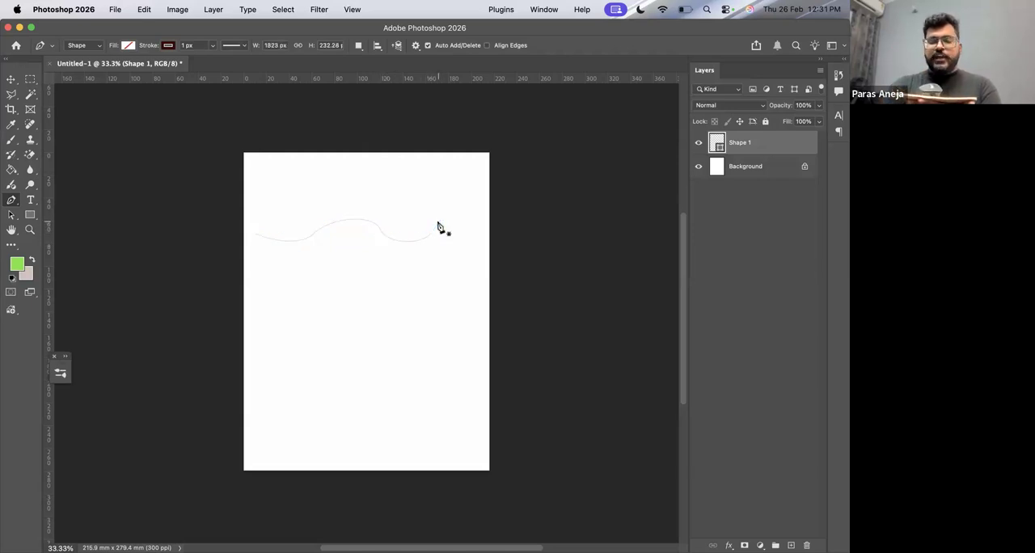
Draw a second smooth wave of three arcs, about 1970 × 292 px, below the first one.
left_click(251, 300)
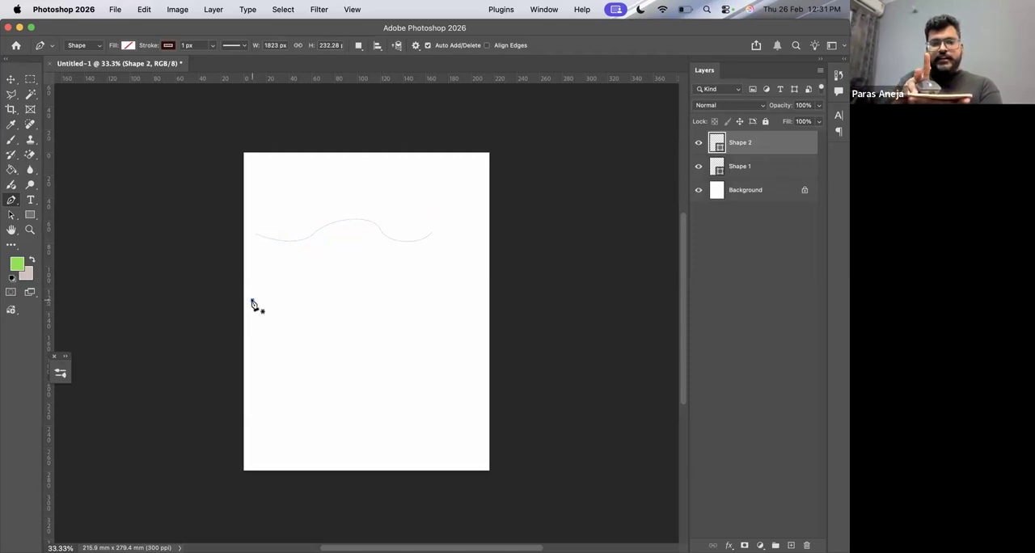
left_click(312, 302)
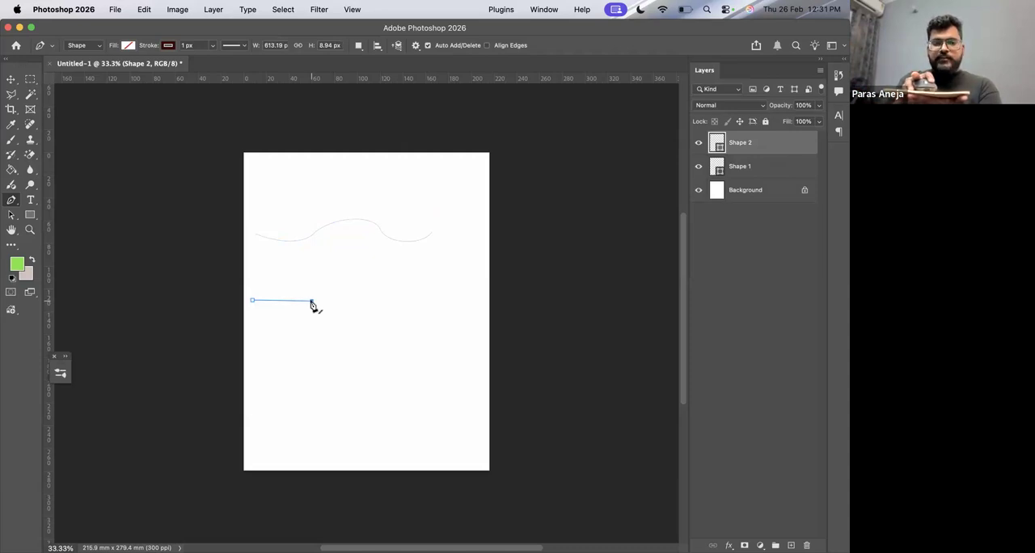
left_click_drag(312, 303, 375, 314)
left_click_drag(441, 300, 453, 283)
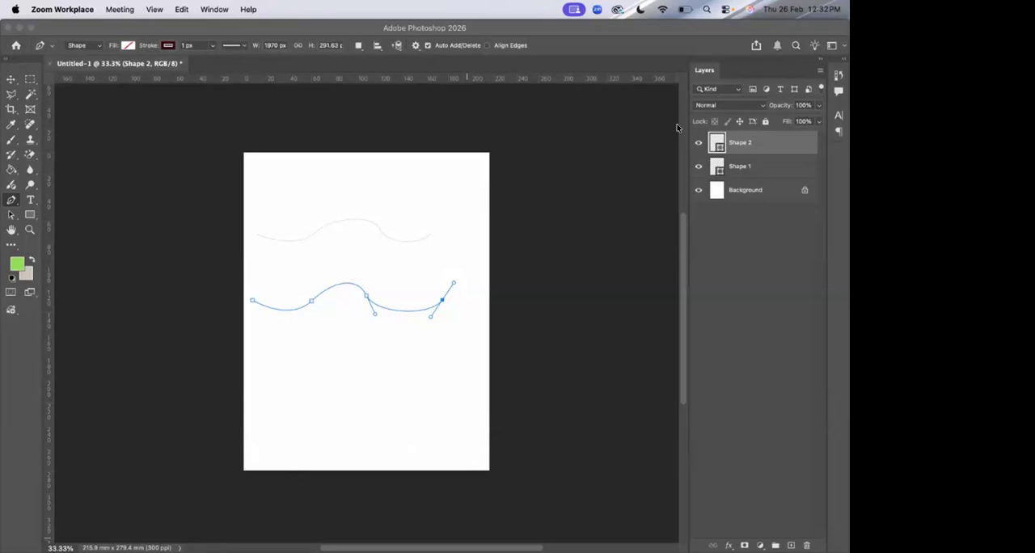
Delete both wave shape layers, leaving only the Background layer.
left_click(770, 134)
key("Delete")
key("Delete")
key("Delete")
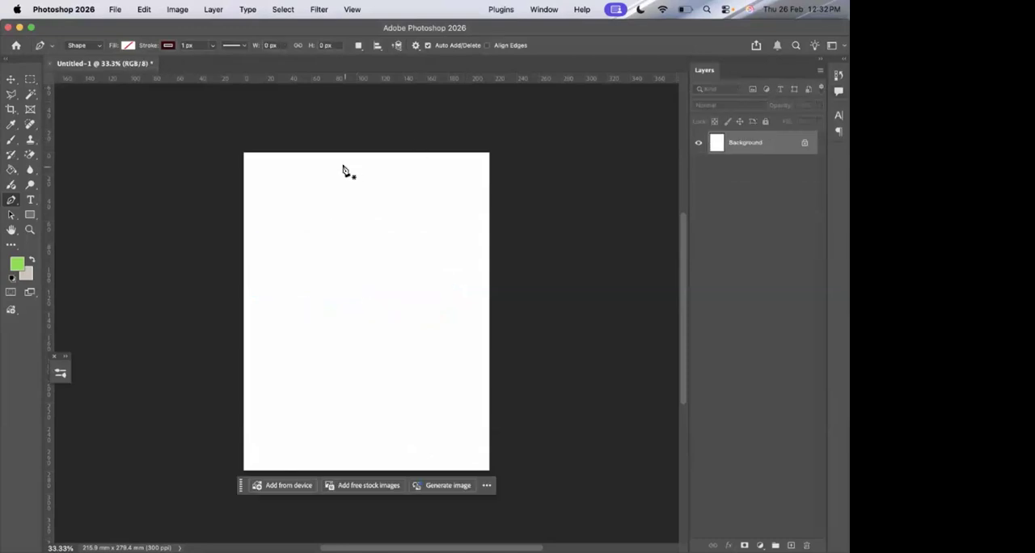
Draw a scalloped line of three downward arcs, about 2399 × 182 px, removing the outgoing direction handle at each inner anchor.
left_click(248, 220)
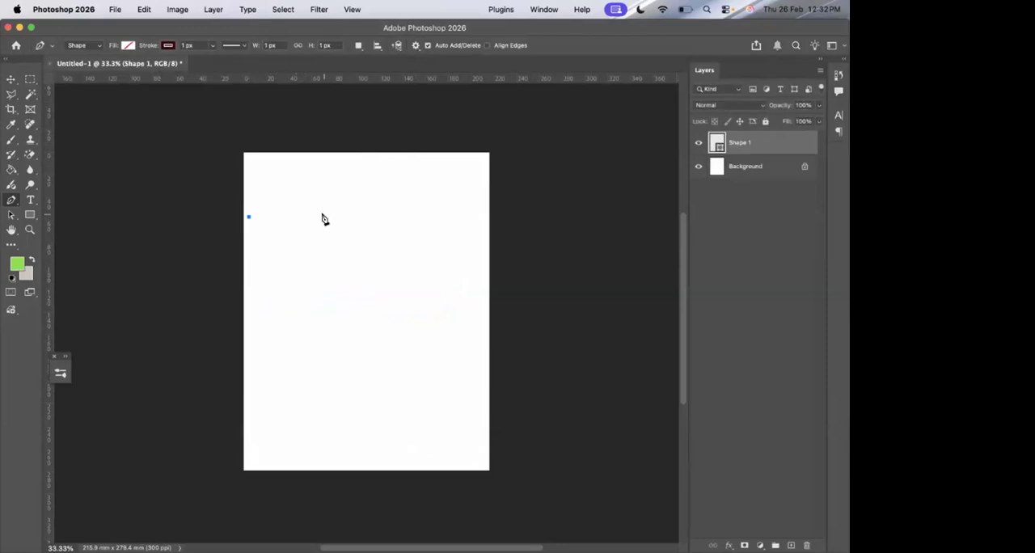
left_click_drag(323, 218, 356, 189)
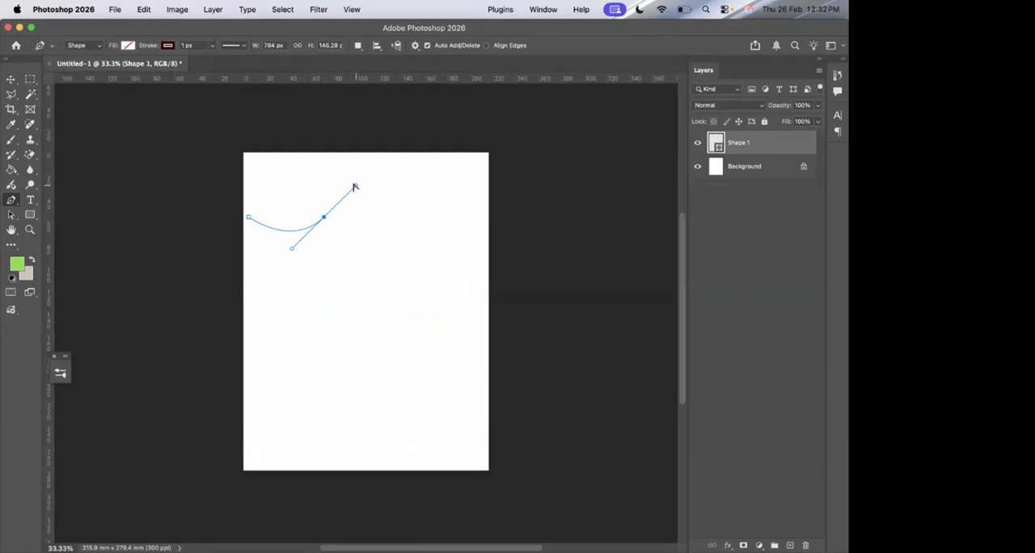
left_click(324, 219)
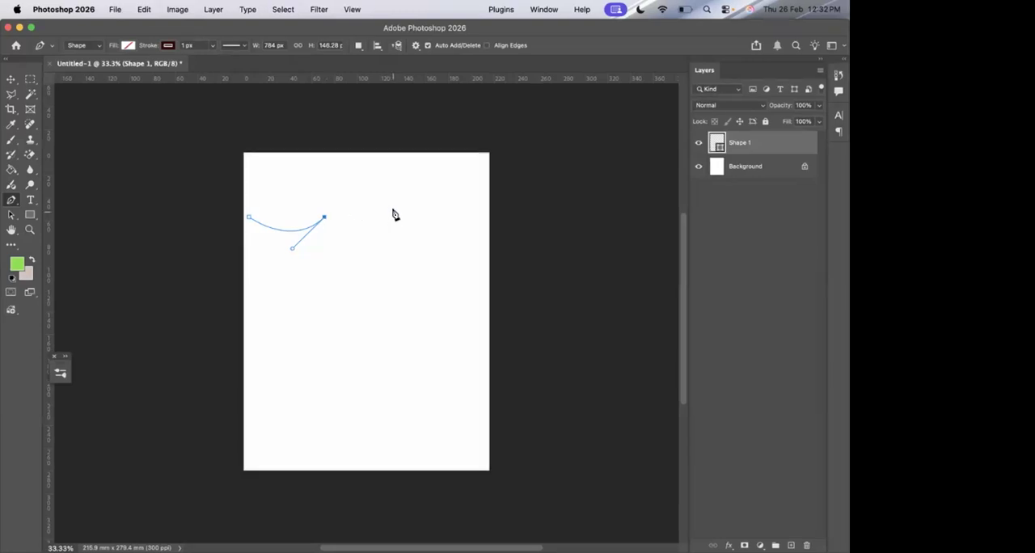
left_click_drag(397, 214, 430, 186)
left_click(396, 215)
left_click(478, 214)
left_click_drag(480, 213, 521, 184)
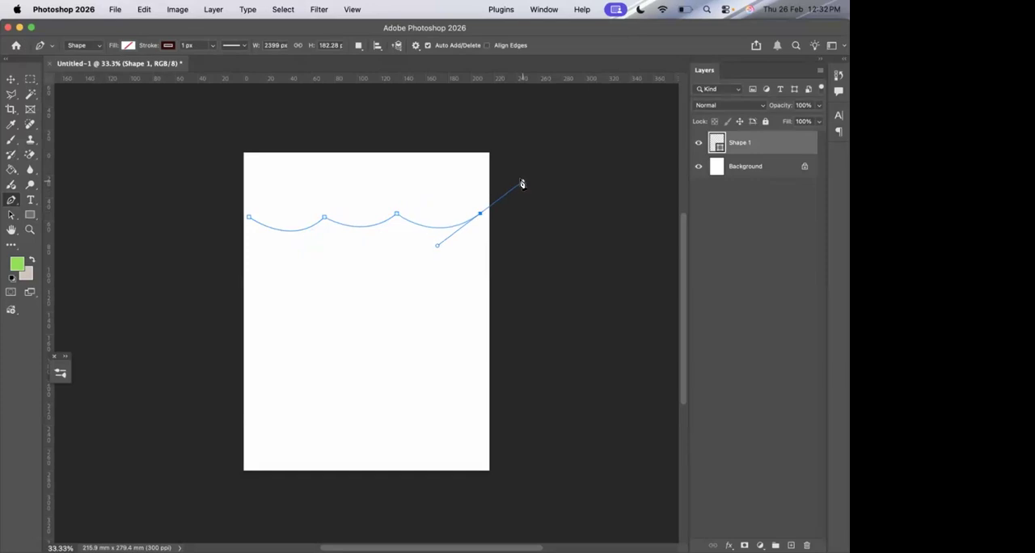
key("Escape")
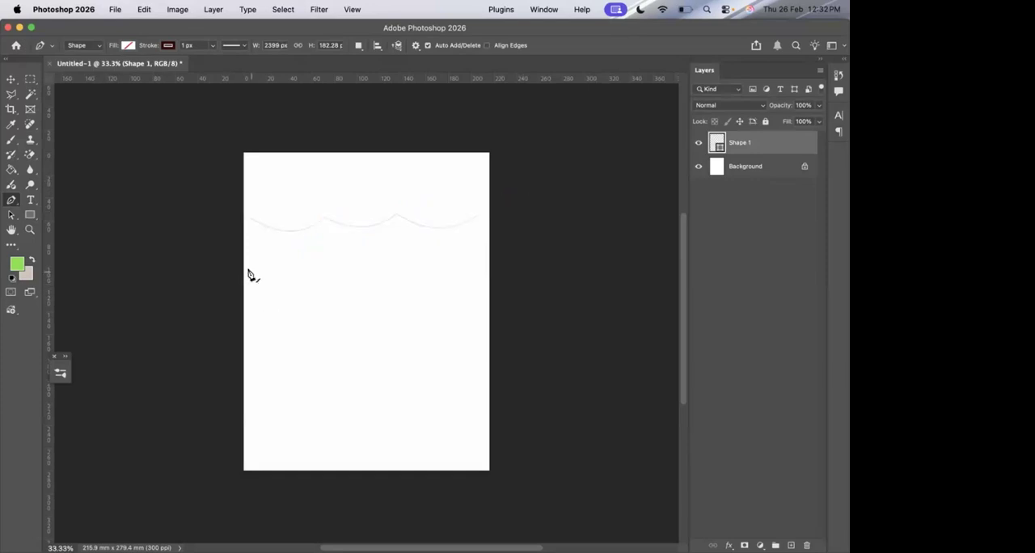
Draw a second line about 2305 × 315 px below, with two downward arcs and a final upward arc that keeps its direction handle.
left_click(251, 272)
left_click_drag(325, 267, 352, 239)
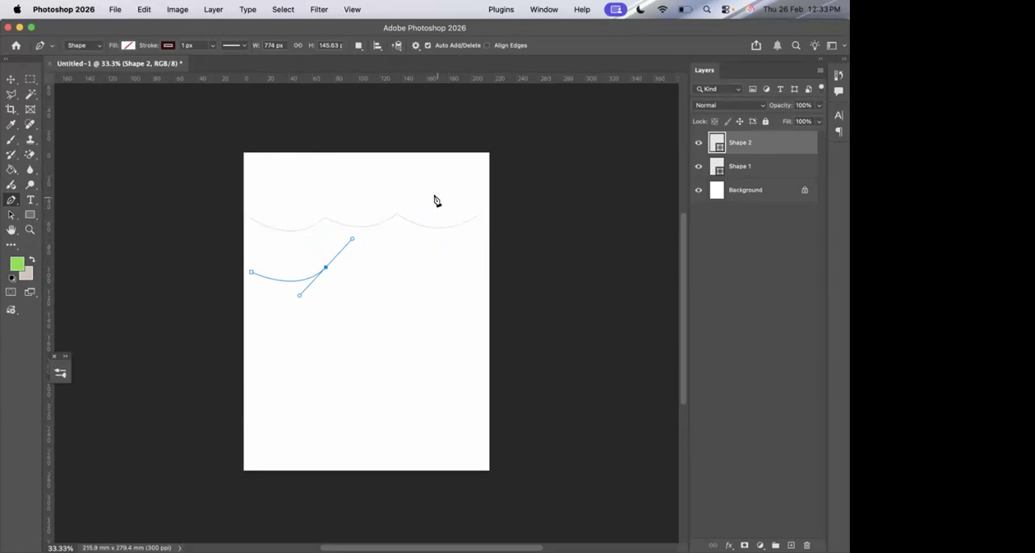
left_click(324, 270)
left_click_drag(400, 266, 440, 241)
left_click(471, 258)
key("Escape")
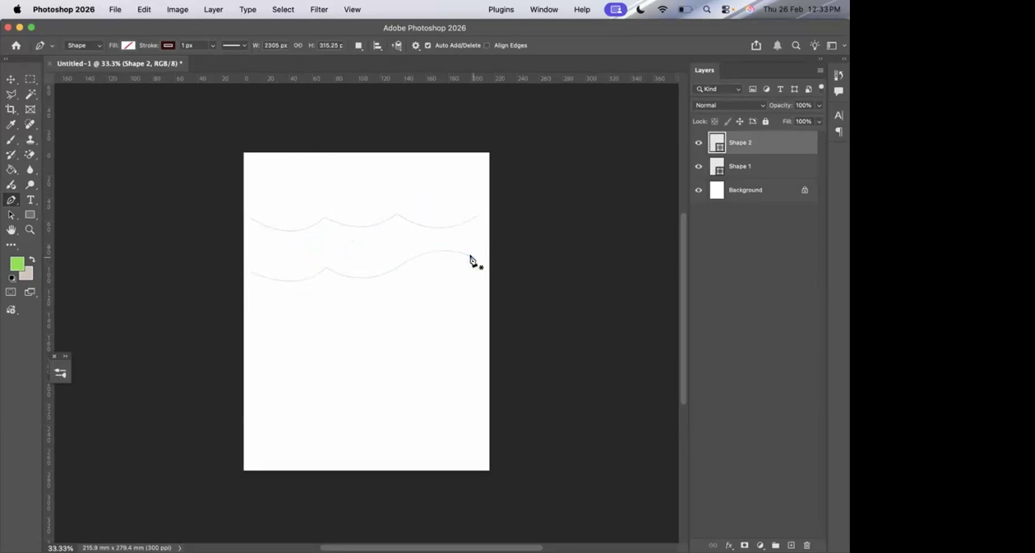
Draw a third scalloped line about 2230 × 208 px below, removing the outgoing handle at both inner anchors.
left_click(253, 325)
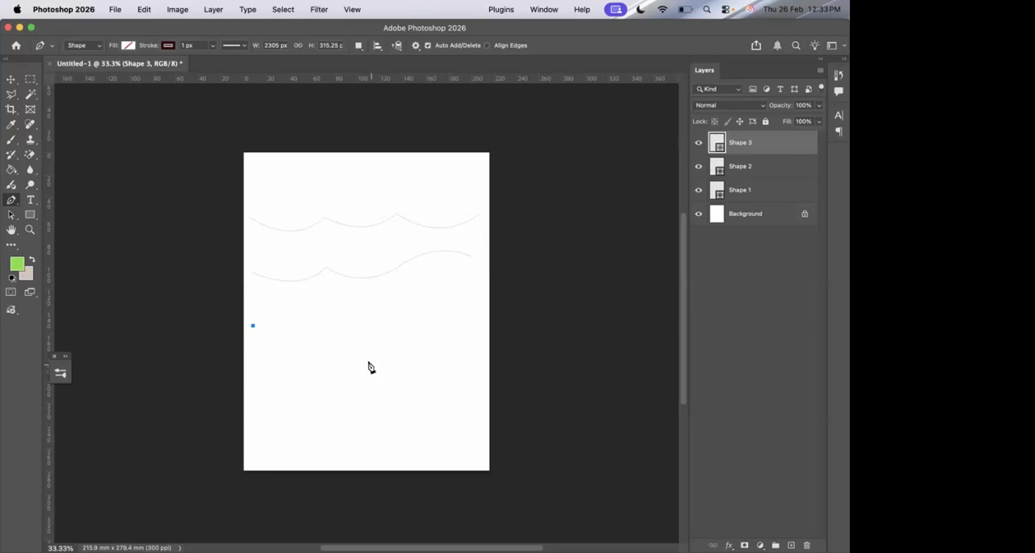
left_click(327, 319)
left_click_drag(342, 299, 344, 297)
left_click(328, 320)
left_click(399, 318)
left_click_drag(400, 318, 438, 288)
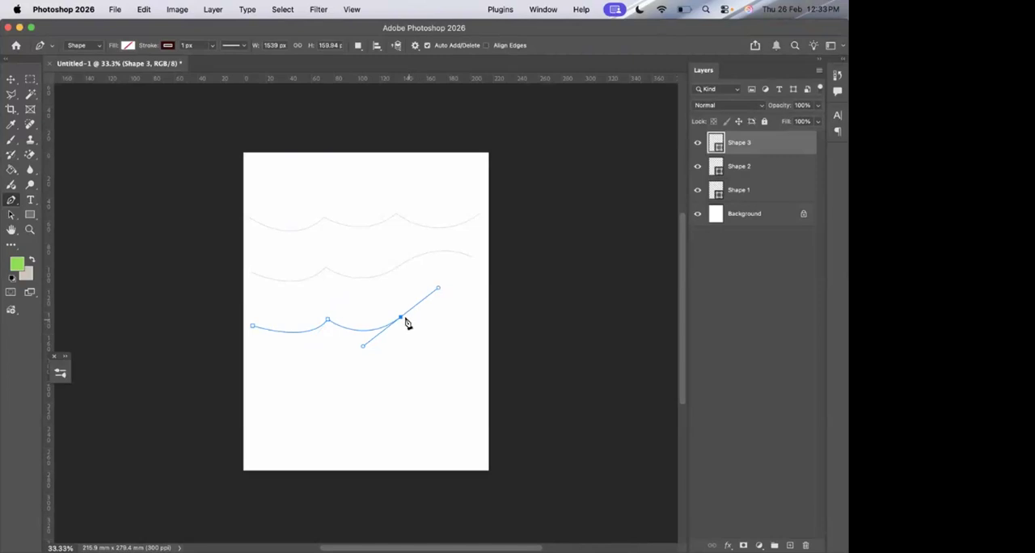
left_click(400, 319)
left_click(465, 314)
key("Return")
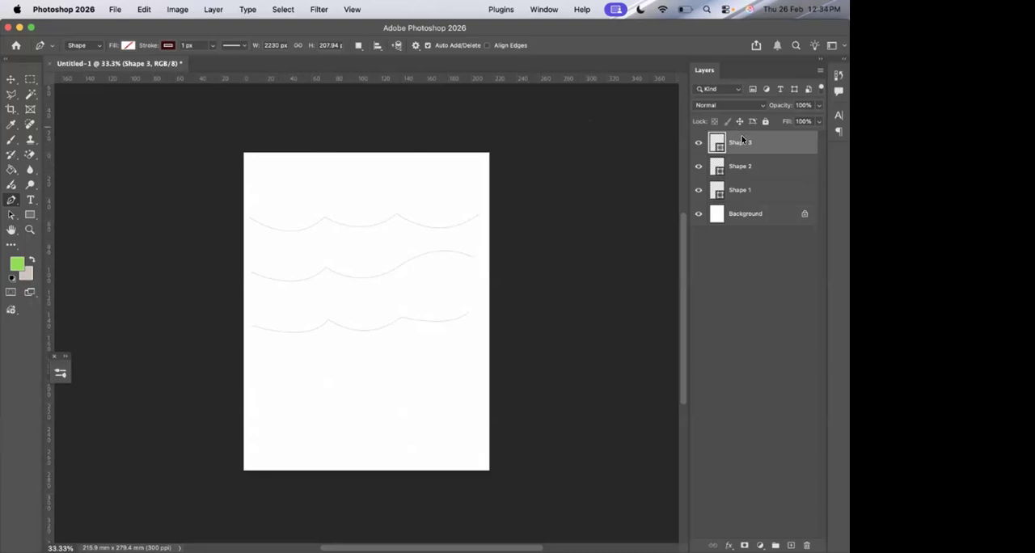
Delete the three curved-line shape layers, leaving only the Background layer.
key("Delete")
key("Delete")
key("Delete")
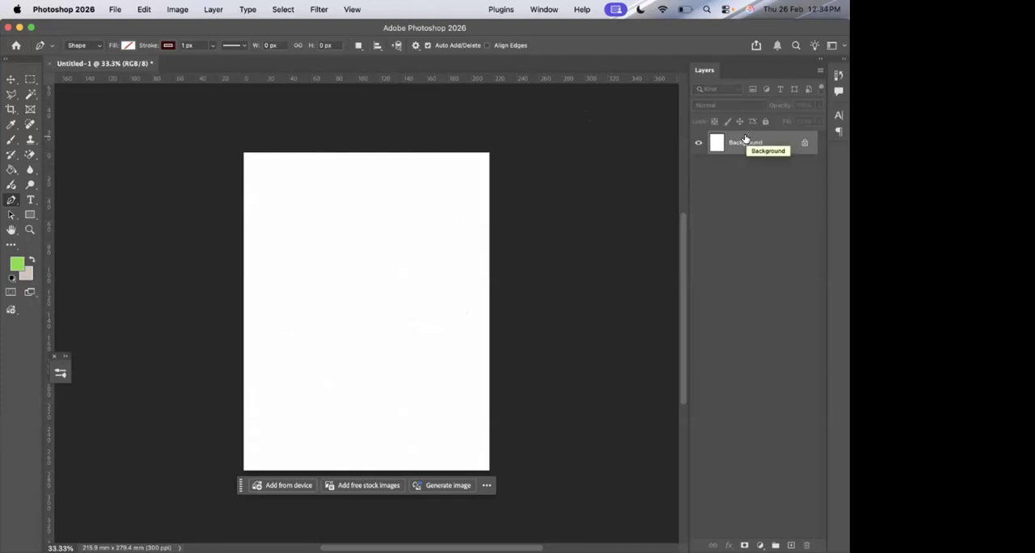
Open the front-and-back fashion figure image _ (49).jpeg from the Downloads folder.
left_click(115, 9)
left_click(122, 38)
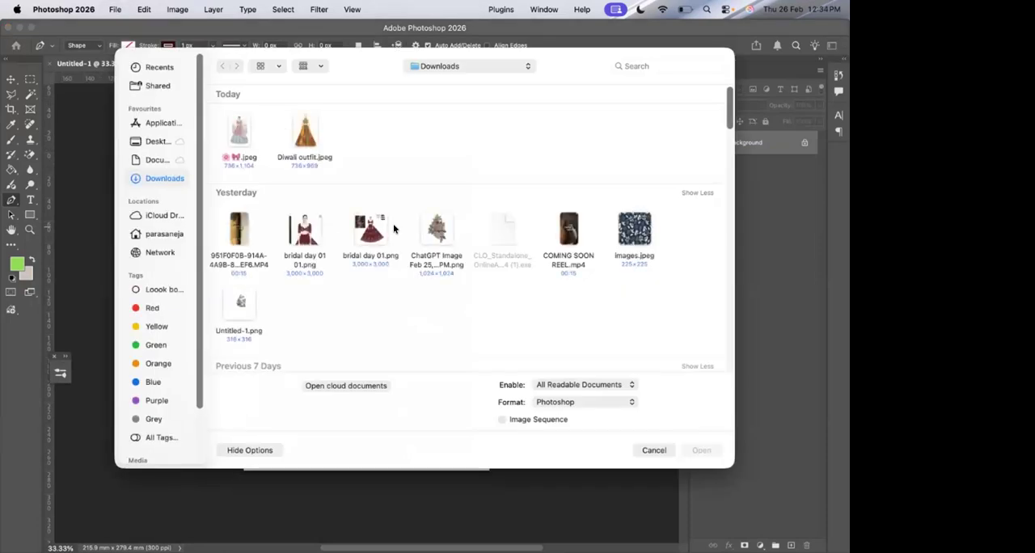
scroll(395, 229, "down", 5)
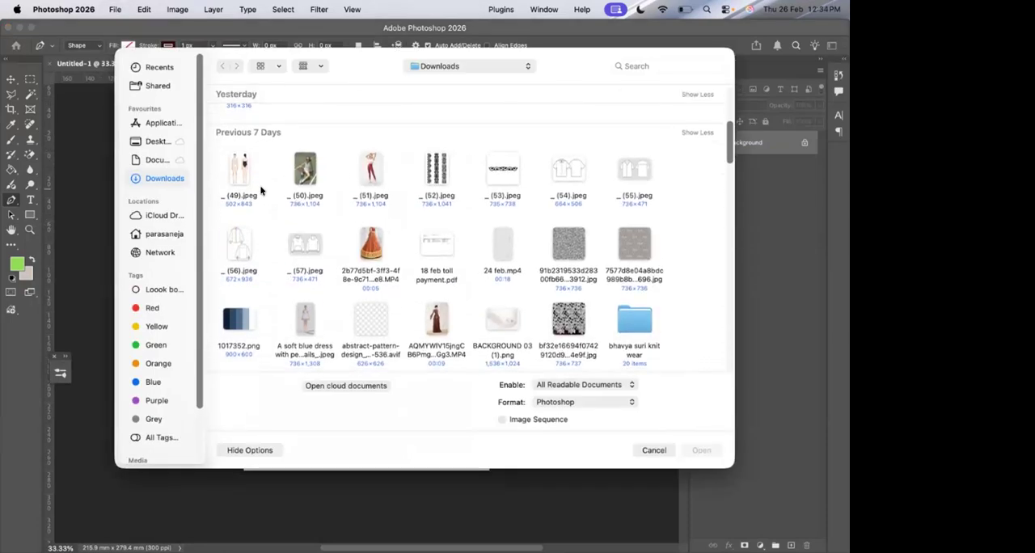
scroll(259, 190, "down", 10)
scroll(257, 188, "up", 15)
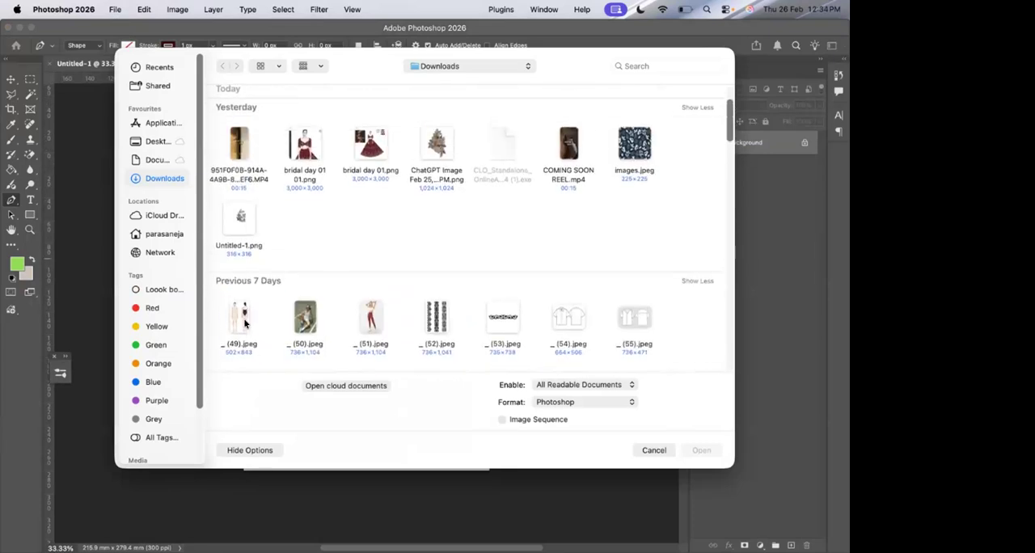
double_click(243, 324)
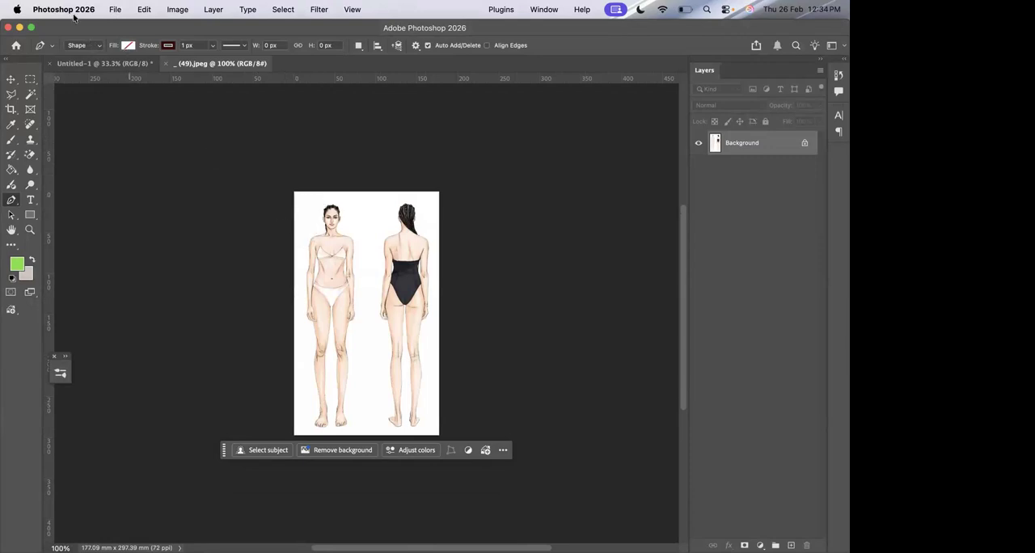
key("super+0")
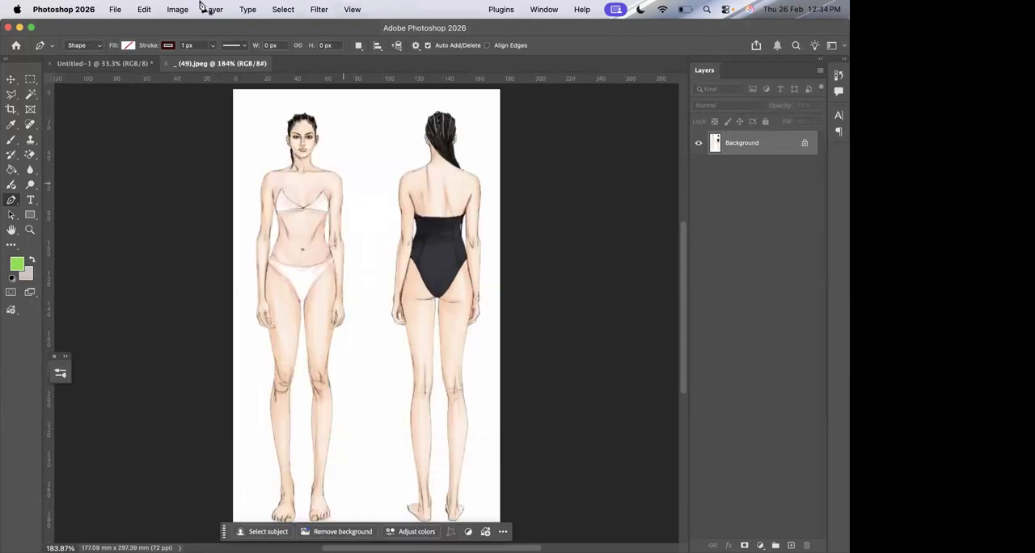
Create a new Letter document, 8.5 x 11 in at 300 ppi, with a white background.
left_click(114, 9)
left_click(123, 28)
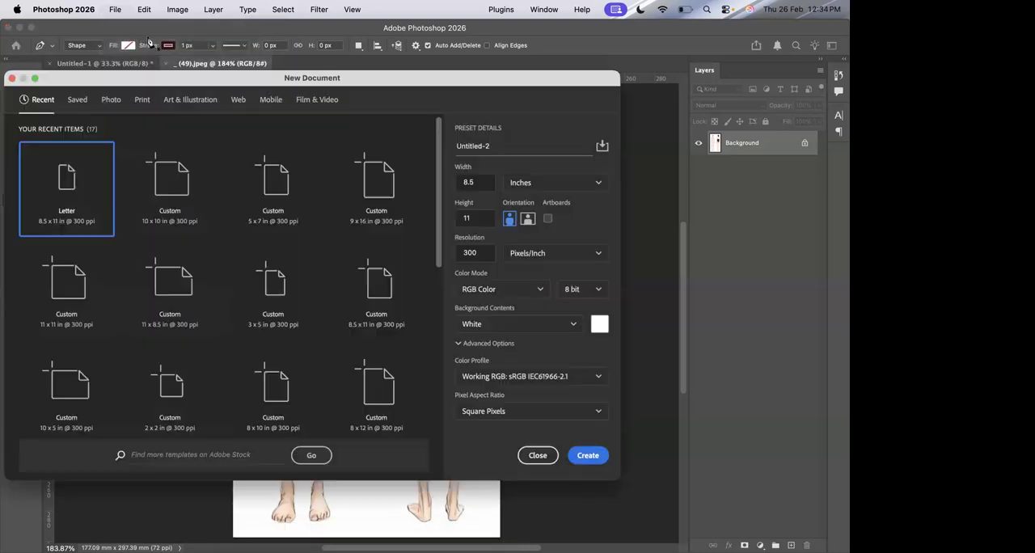
double_click(87, 172)
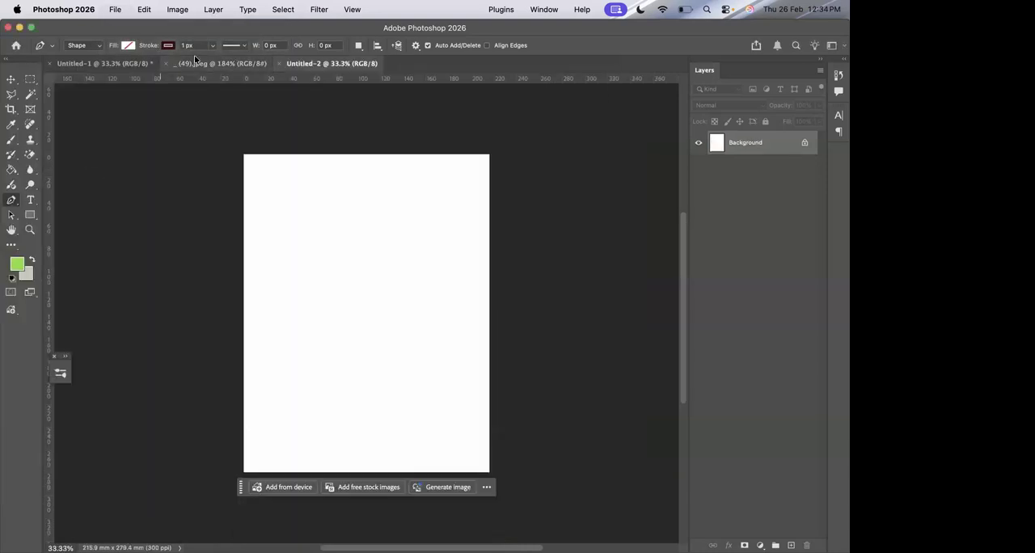
Copy the front-and-back figure from _ (49).jpeg into the new Untitled-2 document as its own layer.
left_click(198, 63)
left_click(16, 82)
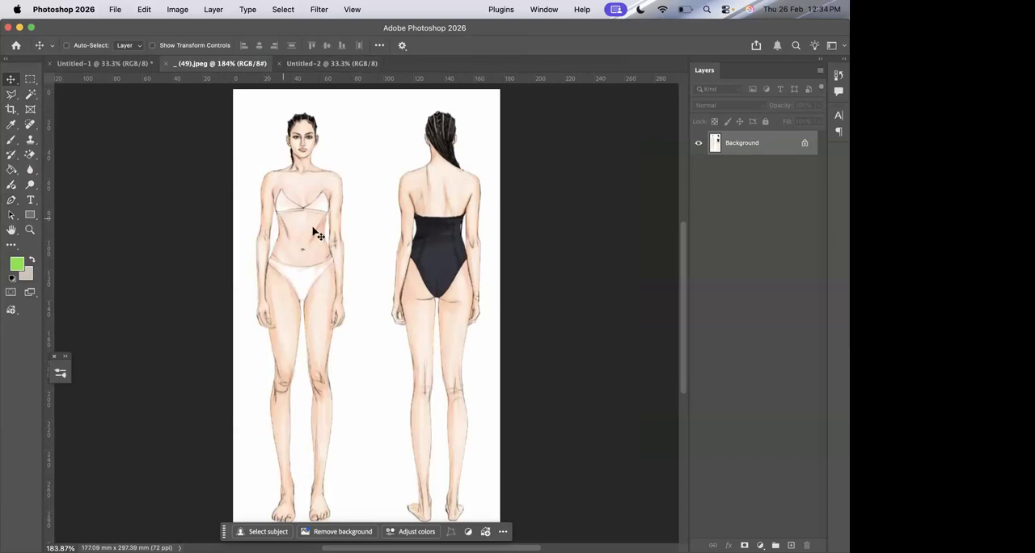
left_click_drag(358, 251, 310, 226)
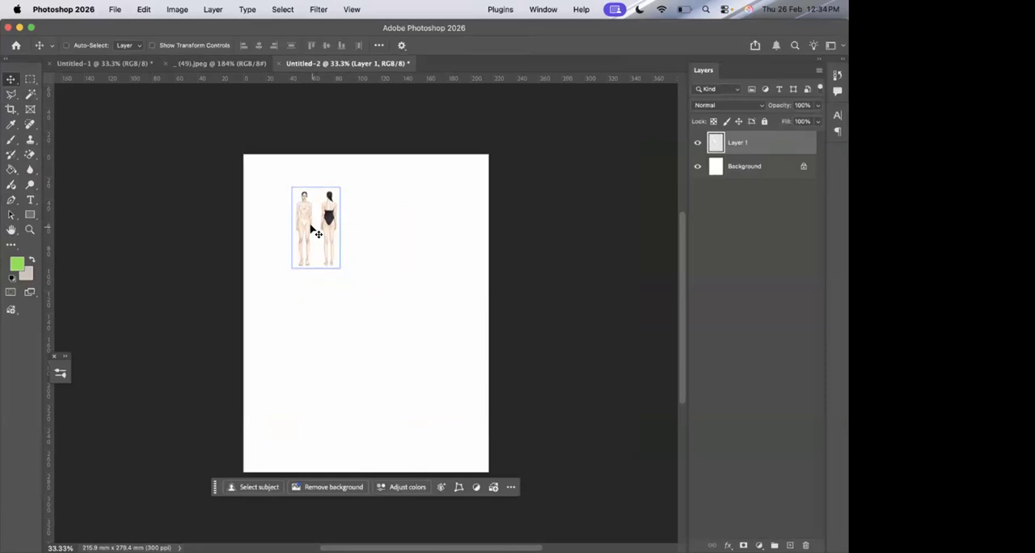
Enlarge the figure layer proportionally until it nearly fills the page height, and position it within the page.
key("super+t")
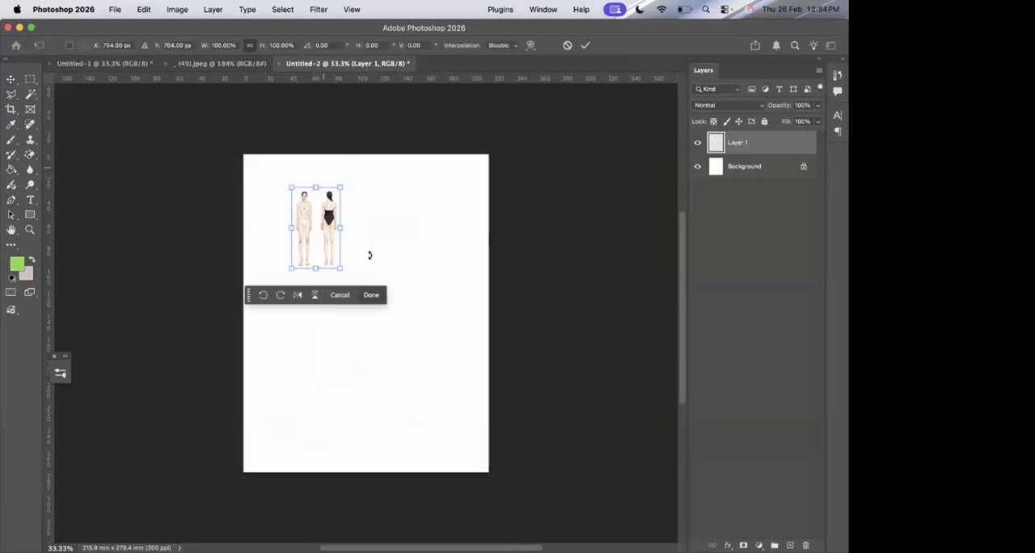
left_click_drag(339, 268, 463, 455)
mouse_move(388, 263)
left_mouse_down()
mouse_move(388, 243)
mouse_move(389, 255)
left_mouse_up()
key("Return")
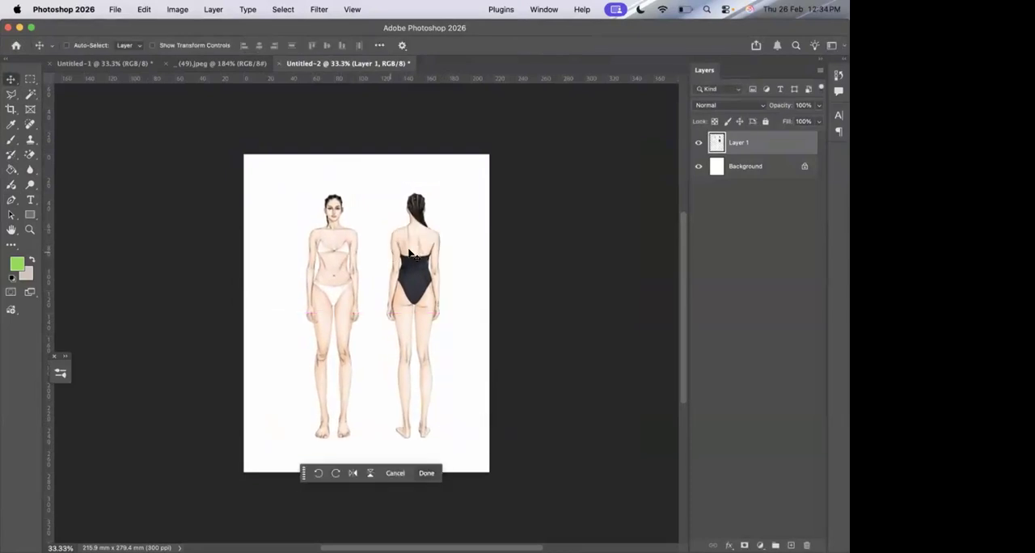
Draw a scooped neckline about 287 × 192 px on the front figure with the Pen tool, shoulder to shoulder, removing the outgoing handles.
scroll(422, 202, "up", 6)
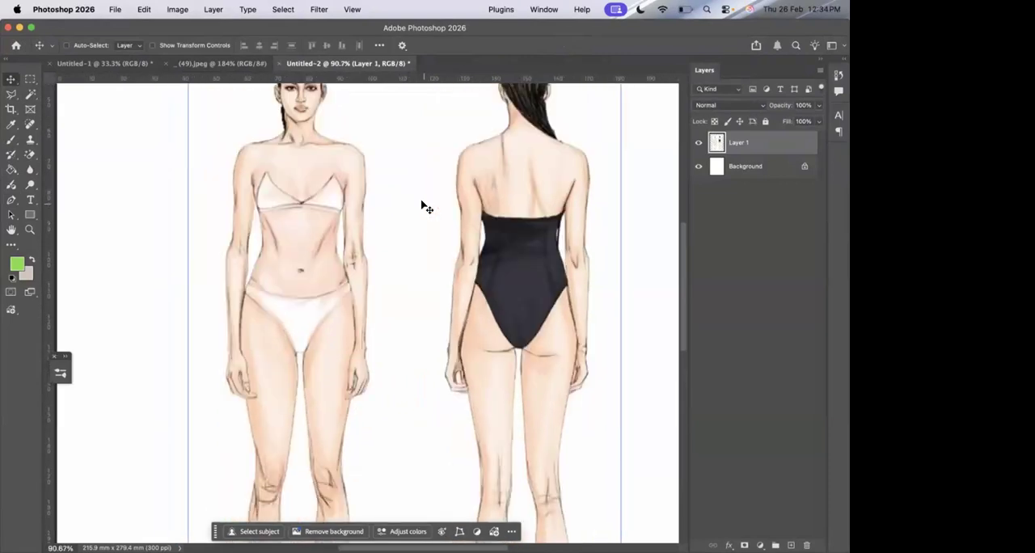
left_click(12, 200)
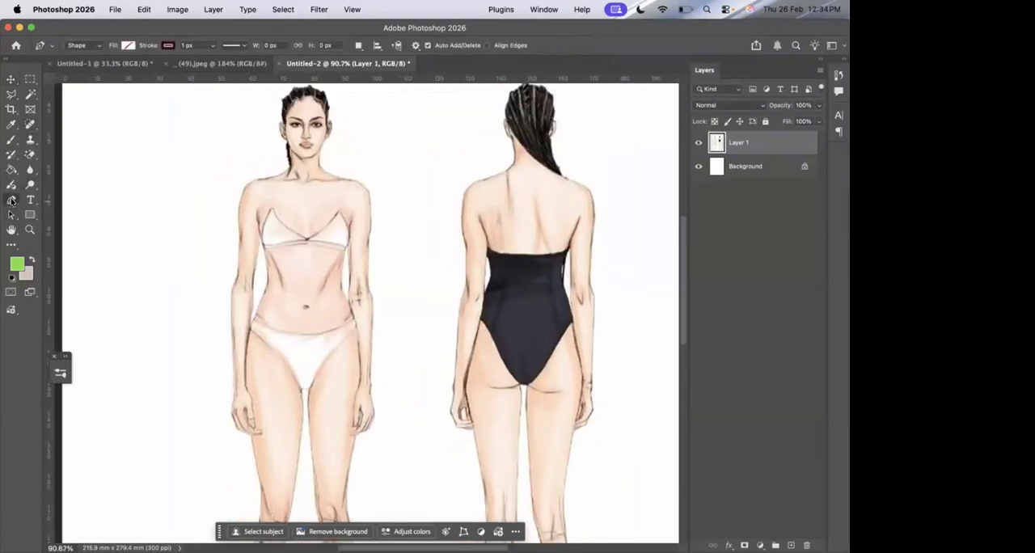
left_click(262, 176)
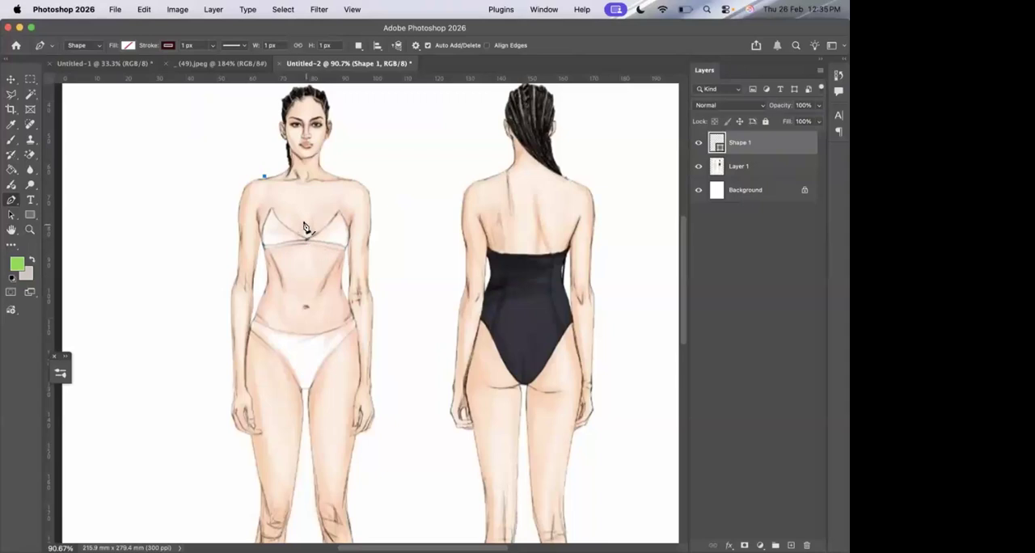
left_click_drag(306, 224, 353, 221)
left_click(306, 225, "alt")
left_click_drag(337, 175, 327, 130)
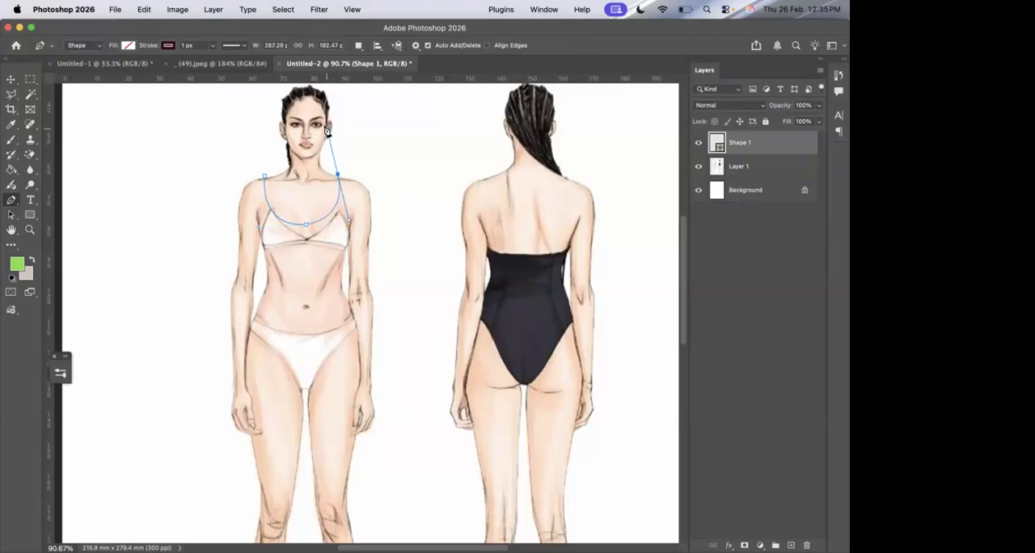
left_click(339, 174, "alt")
Continue the path along the shoulder and down the armhole to the side of the waist, removing the waist anchor's outgoing handle.
left_click(356, 180)
left_click_drag(352, 234, 355, 261)
left_click(343, 276)
left_click_drag(343, 275, 331, 290)
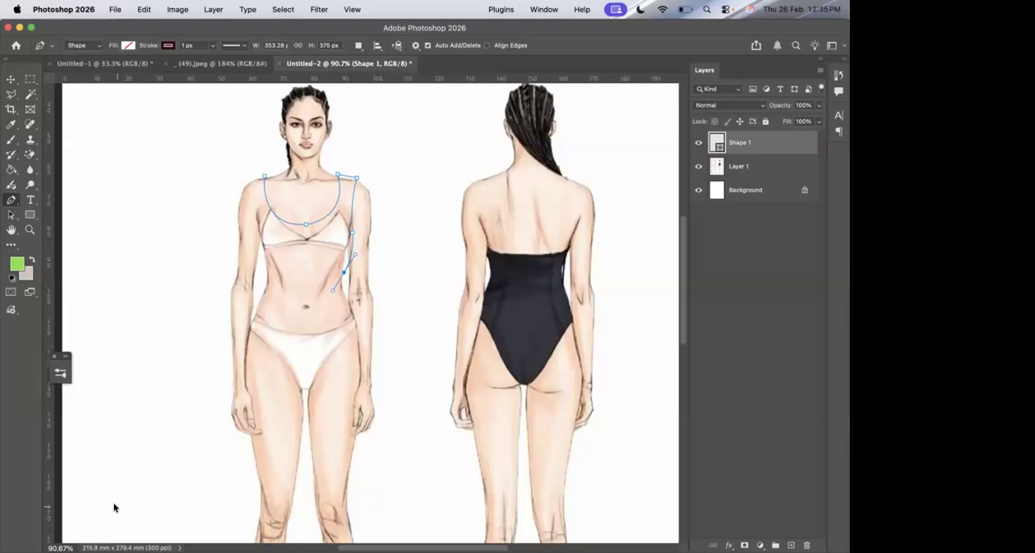
left_click(344, 274, "alt")
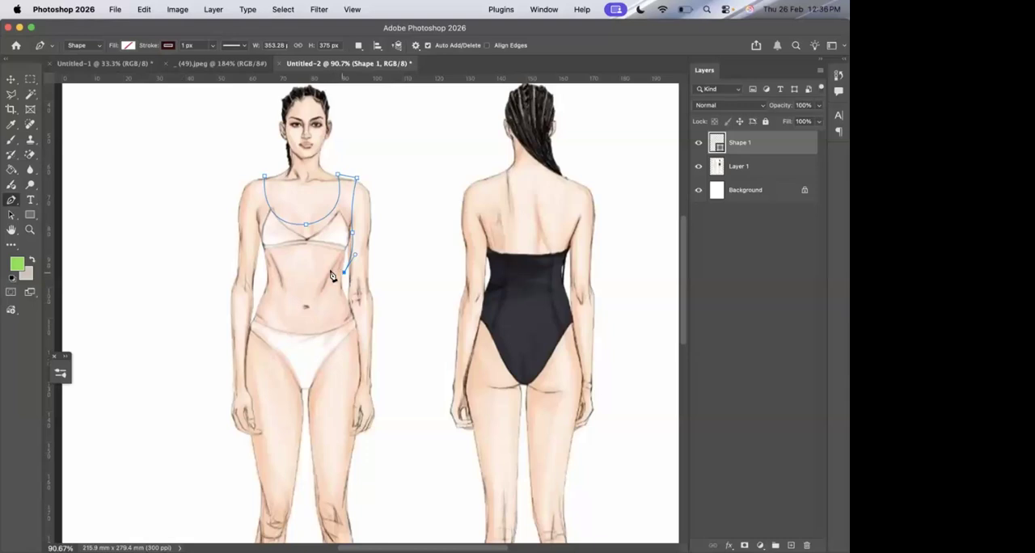
Continue the top's path across the hem and up the opposite side and armhole, and close it at the shoulder.
left_click(265, 273)
left_click_drag(264, 275, 223, 283)
left_click(266, 274)
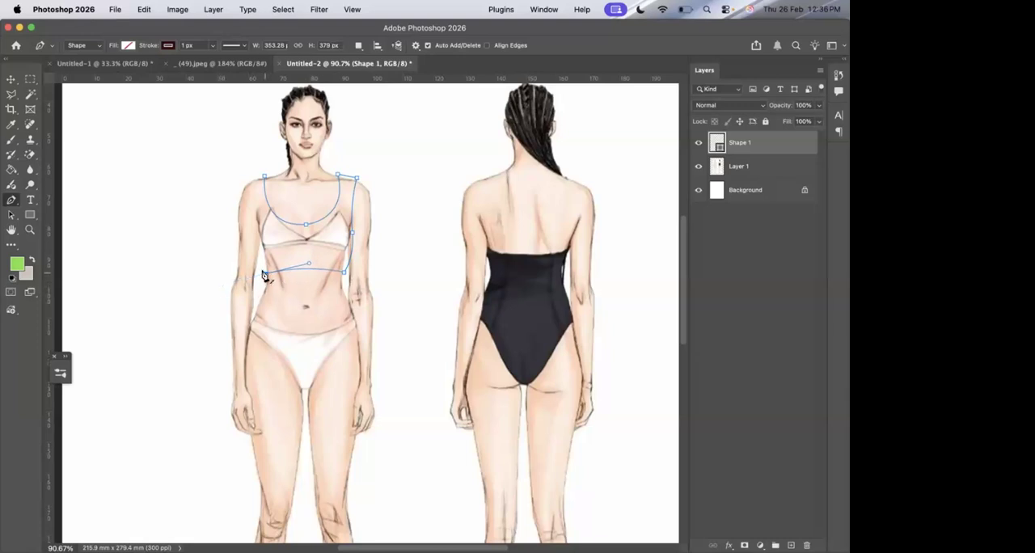
left_click_drag(253, 220, 253, 177)
left_click(252, 220, "alt")
left_click(249, 181)
left_click_drag(240, 169, 235, 164)
left_click(264, 178)
Fill the closed top shape with dark red, and delete its layer.
left_click(128, 45)
left_click(97, 108)
key("Return")
key("super+0")
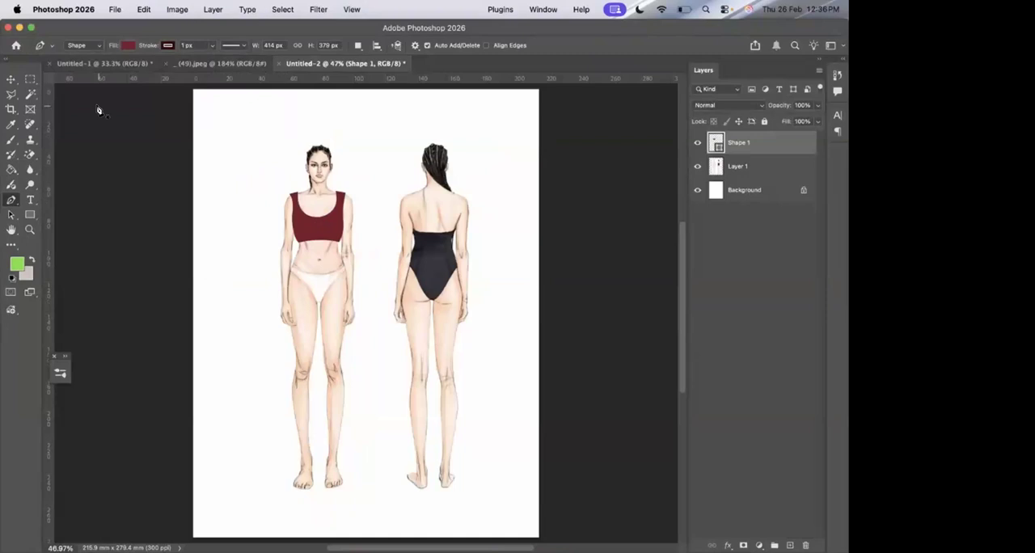
key("BackSpace")
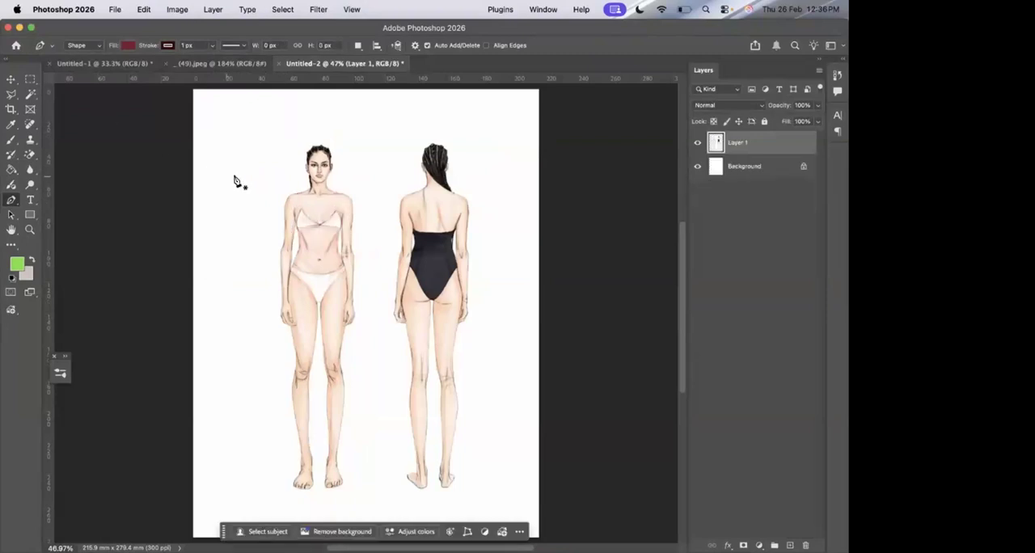
Draw a scooped neckline about 275 × 174 px on the front figure with the Pen tool, removing the outgoing handles at its anchors.
scroll(380, 233, "up", 5)
scroll(380, 233, "up", 5)
scroll(380, 233, "left", 2)
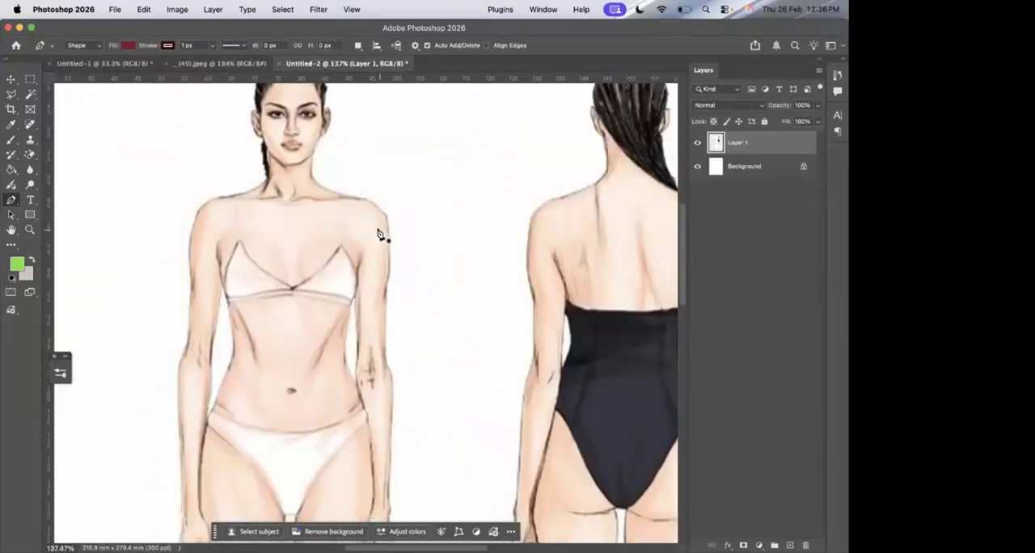
left_click(233, 196)
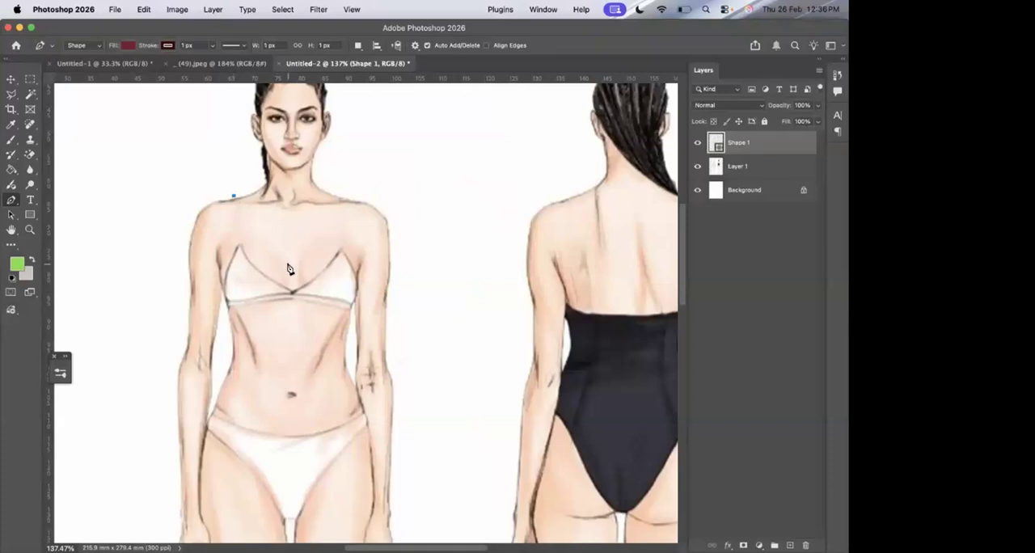
left_click_drag(288, 266, 358, 280)
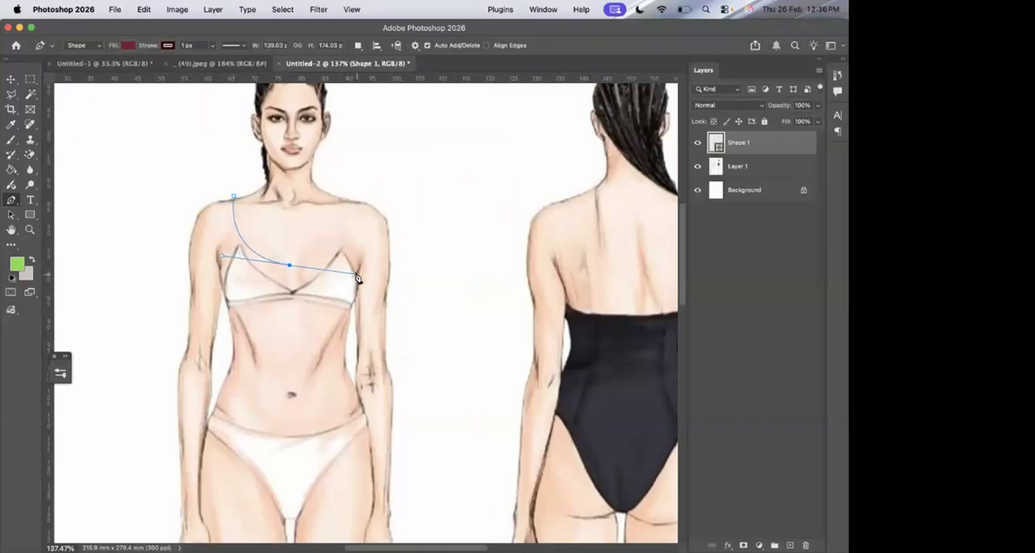
left_click(290, 269)
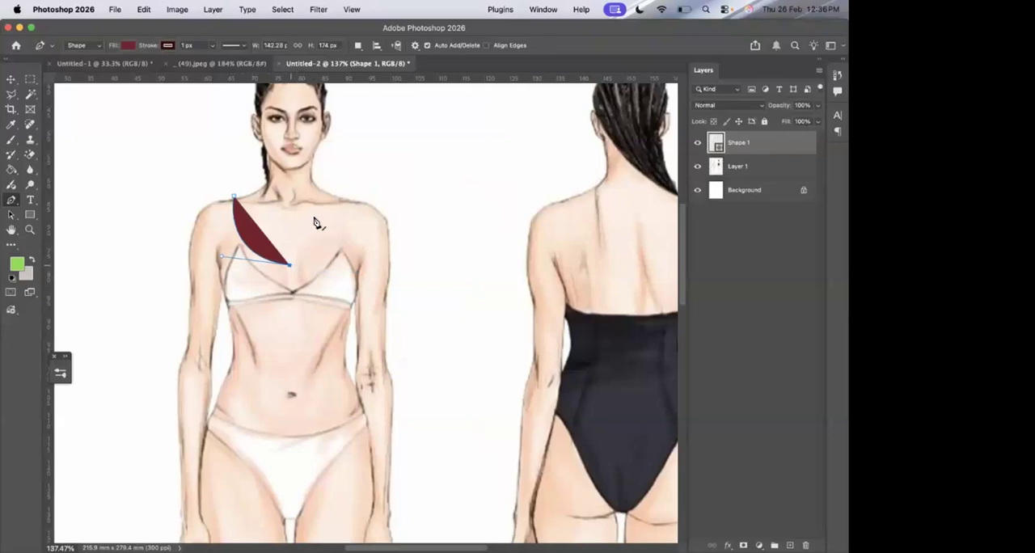
left_click_drag(341, 198, 329, 139)
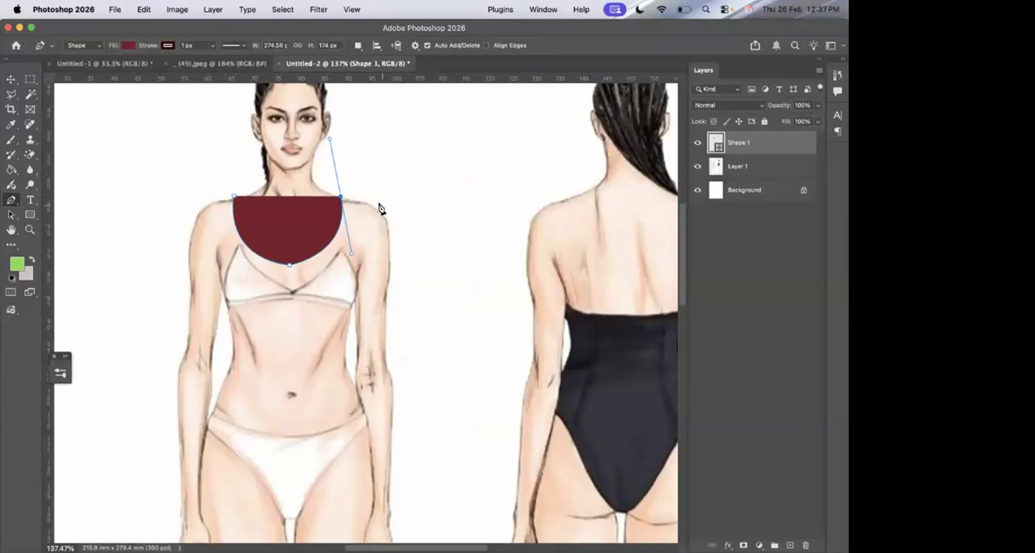
left_click(341, 199, "alt")
Extend the path along the shoulder and down the armhole to the side of the waist, removing the outgoing handles.
left_click_drag(341, 200, 368, 203)
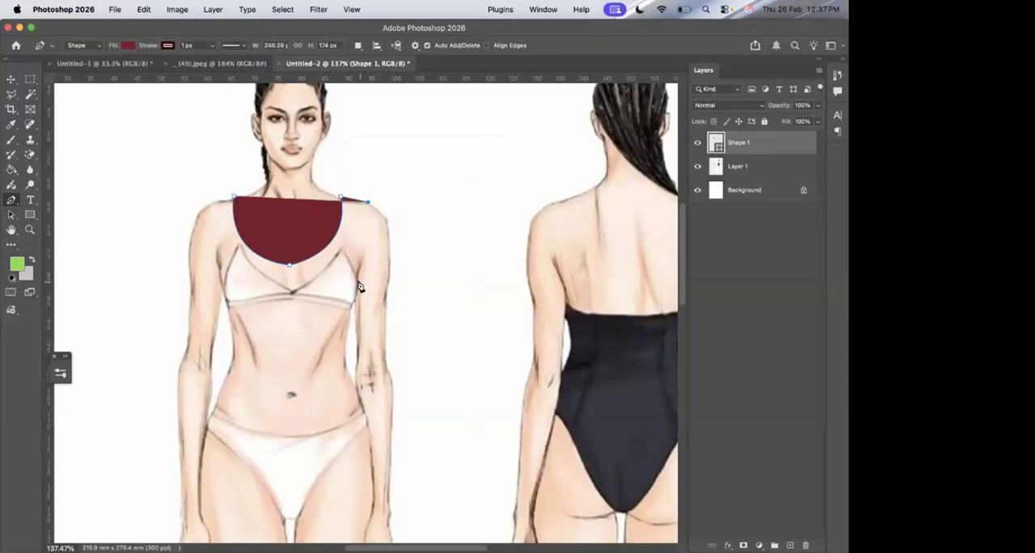
left_click_drag(359, 282, 370, 325)
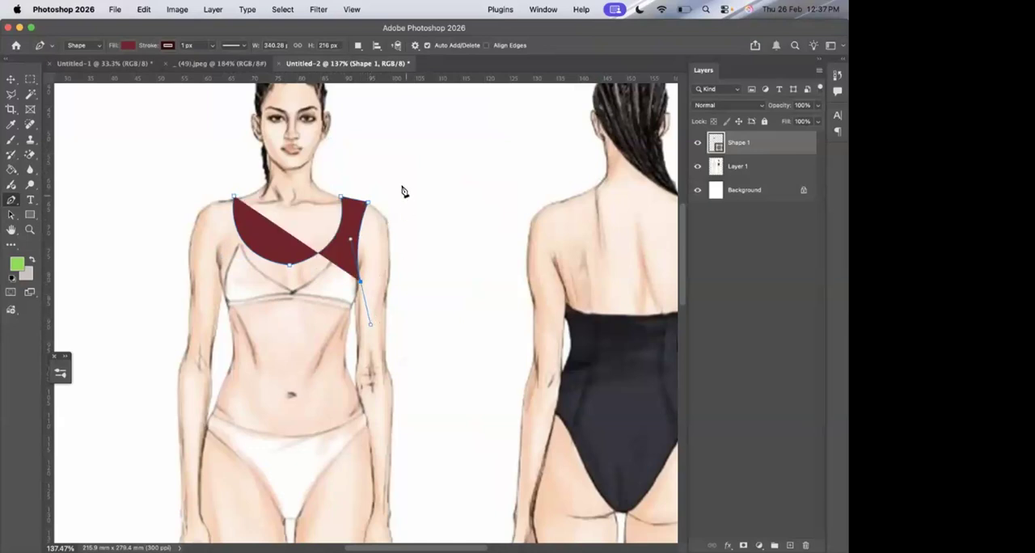
left_click(360, 285)
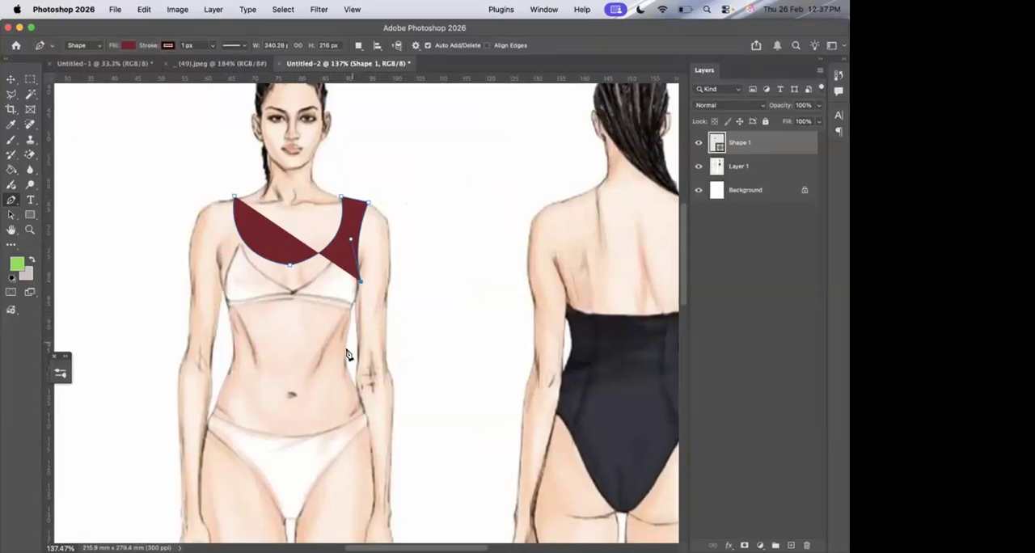
left_click_drag(349, 349, 328, 397)
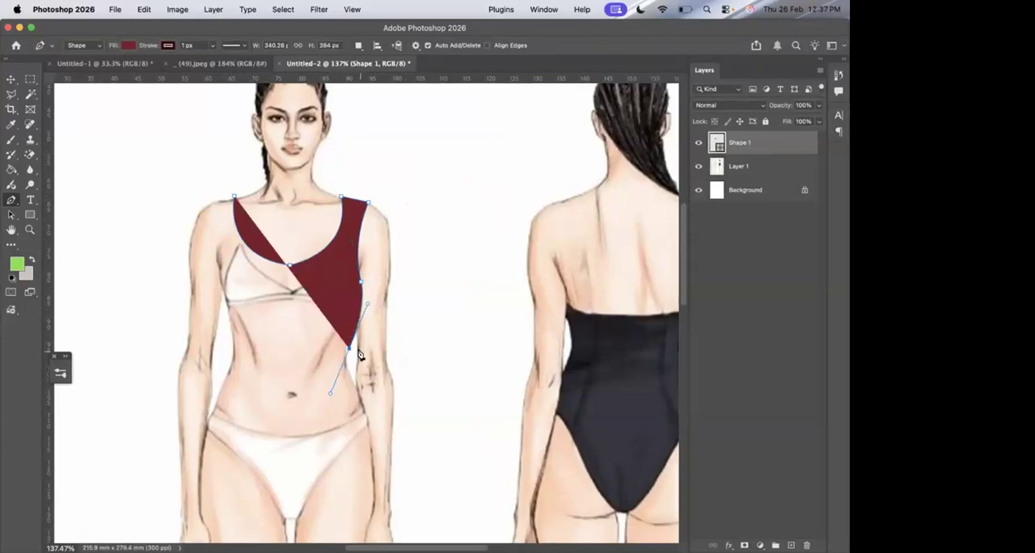
left_click(348, 350)
Draw the curved hem, opposite side and armhole, and close the top at the shoulder, about 392 × 383 px overall.
left_click_drag(233, 353, 169, 377)
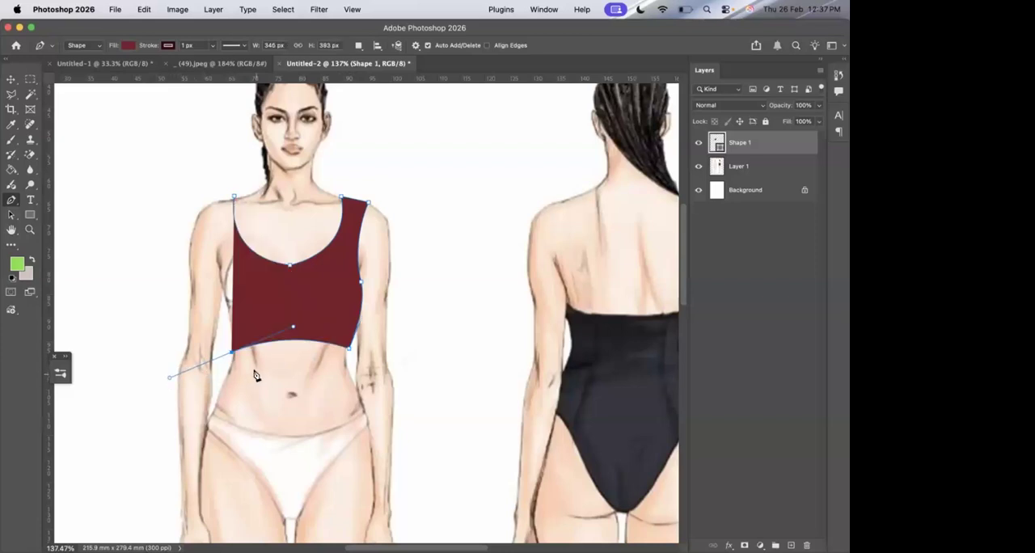
left_click(232, 354, "alt")
left_click_drag(214, 278, 217, 235)
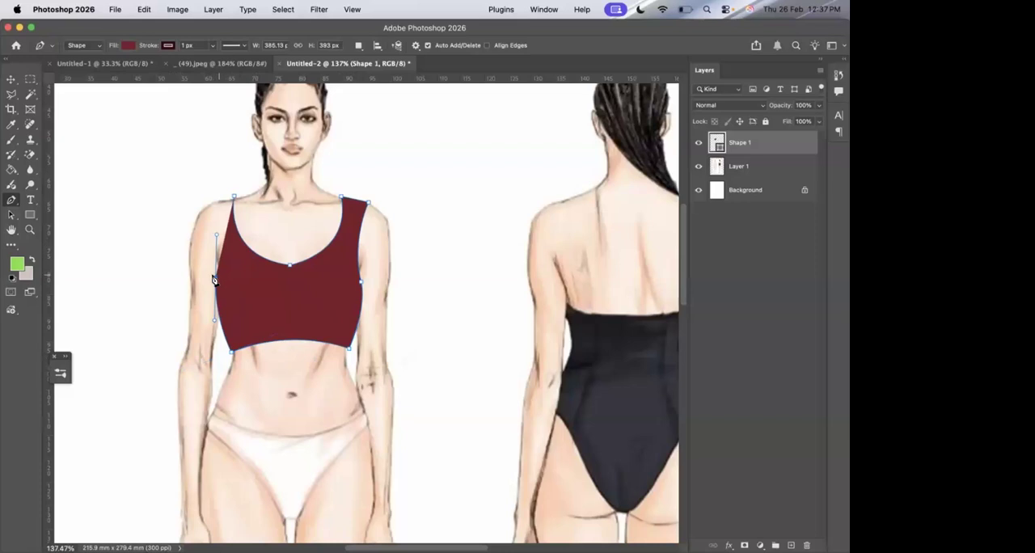
left_click_drag(212, 200, 202, 184)
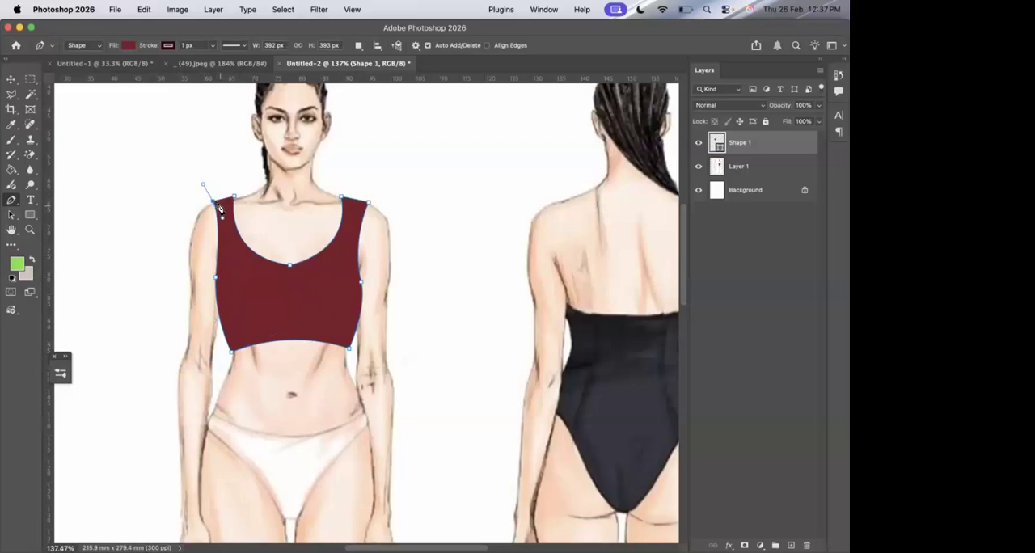
left_click(212, 204)
Fill the closed top shape with the very dark maroon from the recently used colors.
left_click(125, 45)
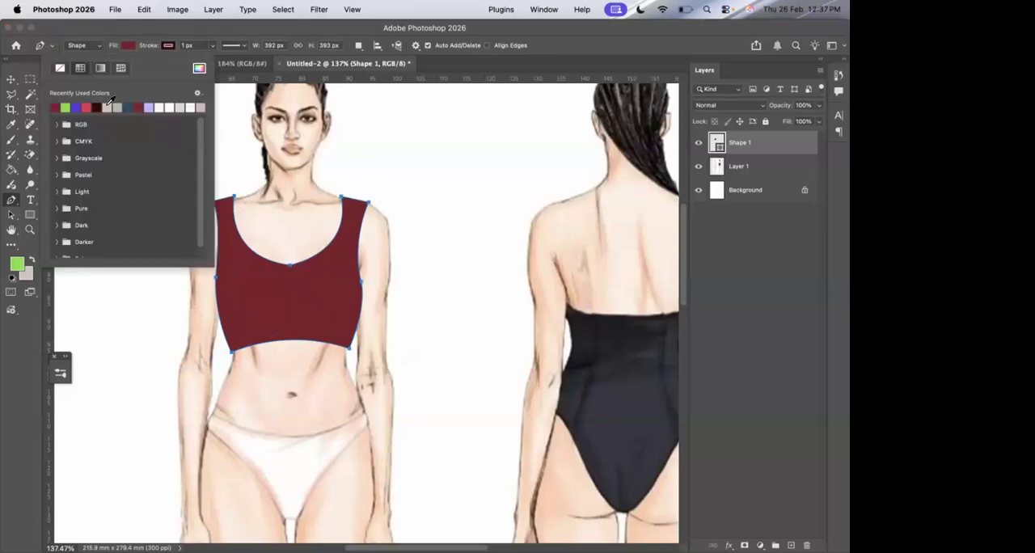
left_click(96, 108)
key("Return")
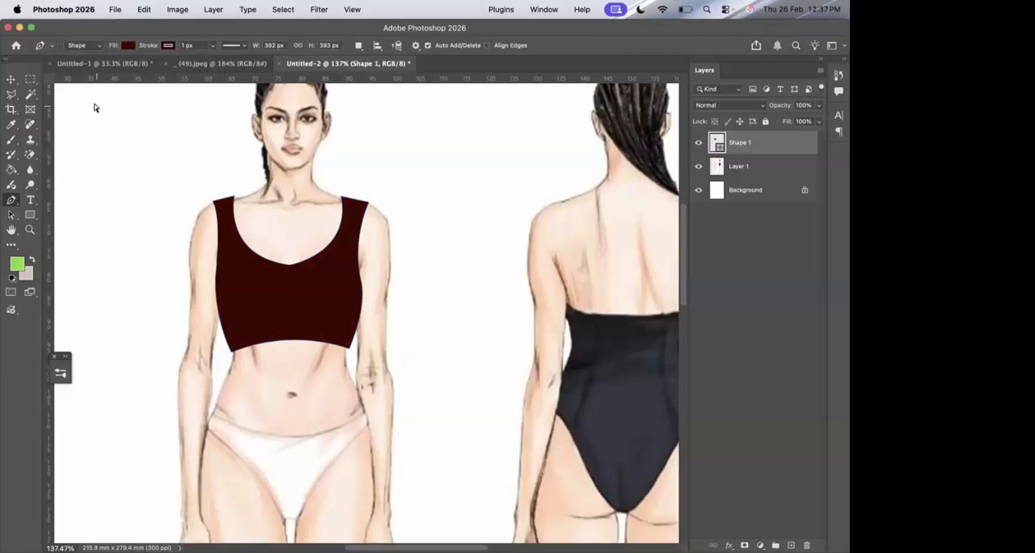
key("super+0")
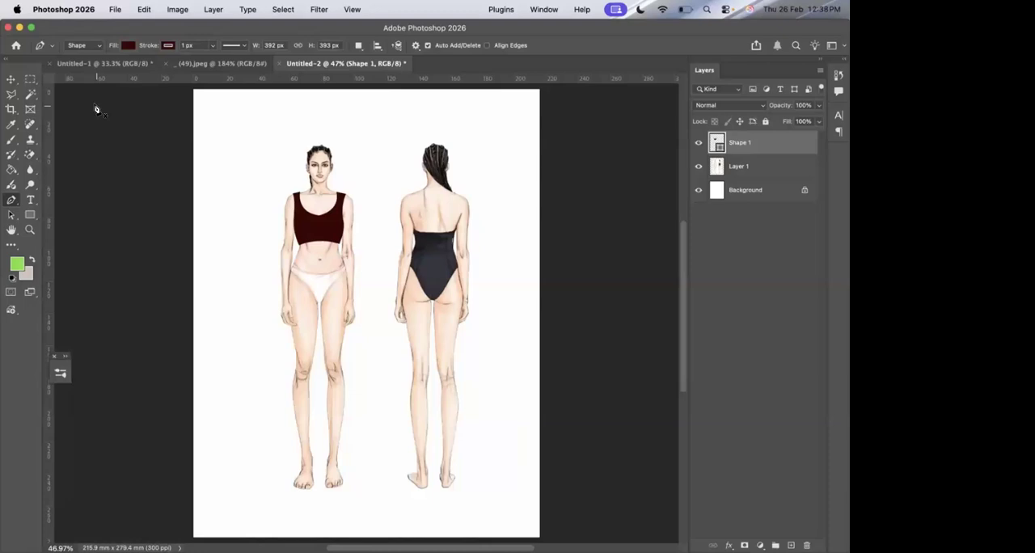
Delete the stray Shape 2 layer and rename the top's shape layer as top.
left_click(96, 107)
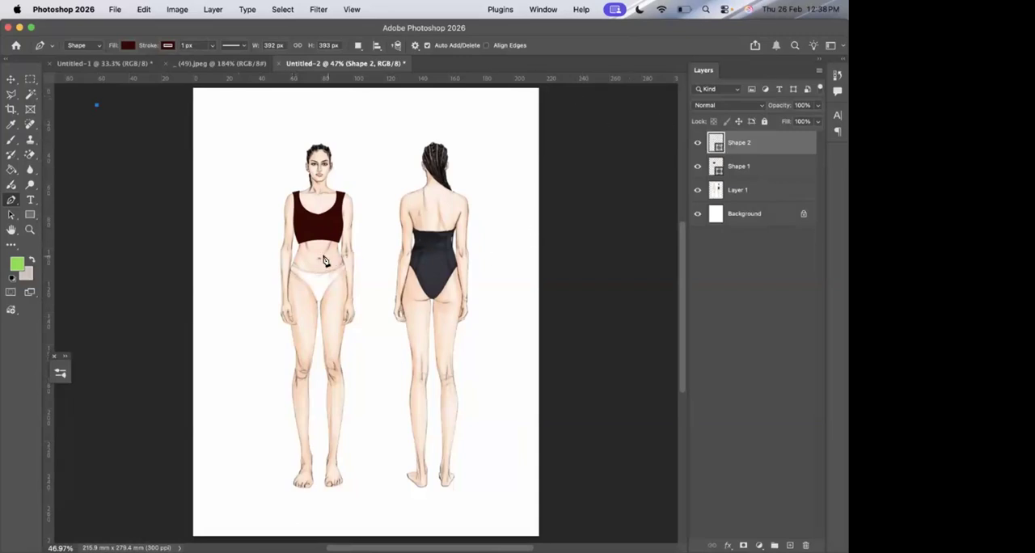
key("super+plus")
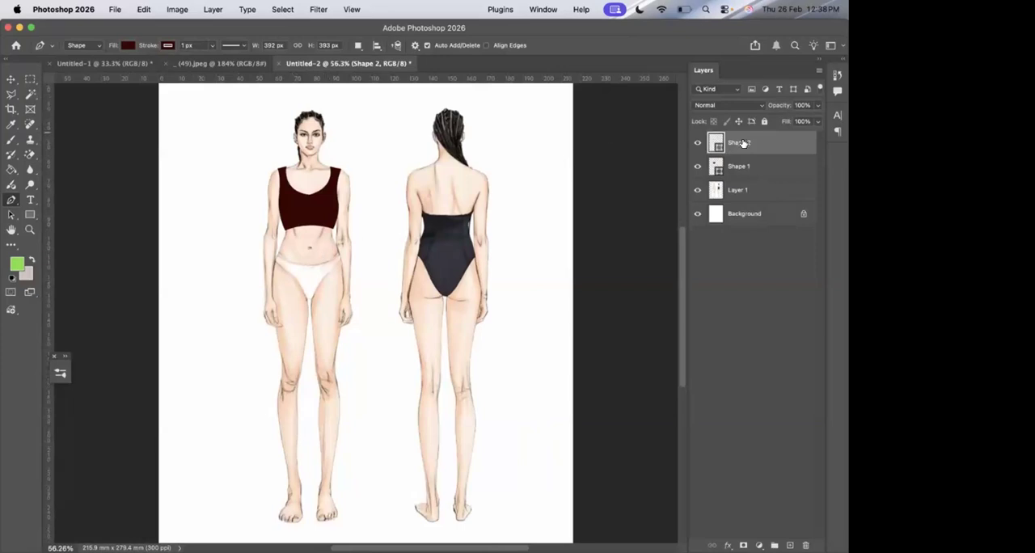
key("BackSpace")
type("c")
type("op")
key("Return")
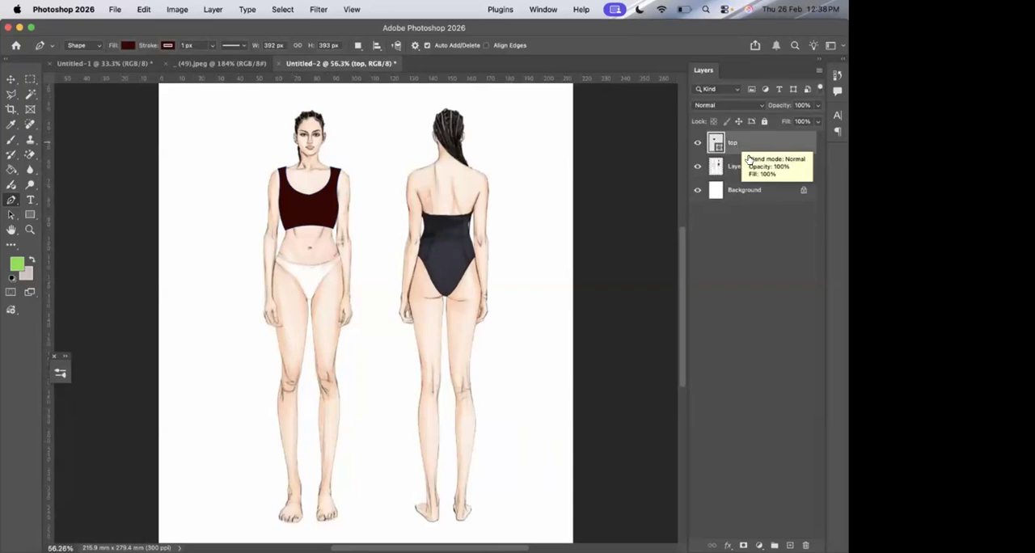
Draw a curved pants waistline about 319 px wide on a shape above Layer 1, removing the last anchor's outgoing handle.
left_click(744, 167)
scroll(231, 326, "up", 5)
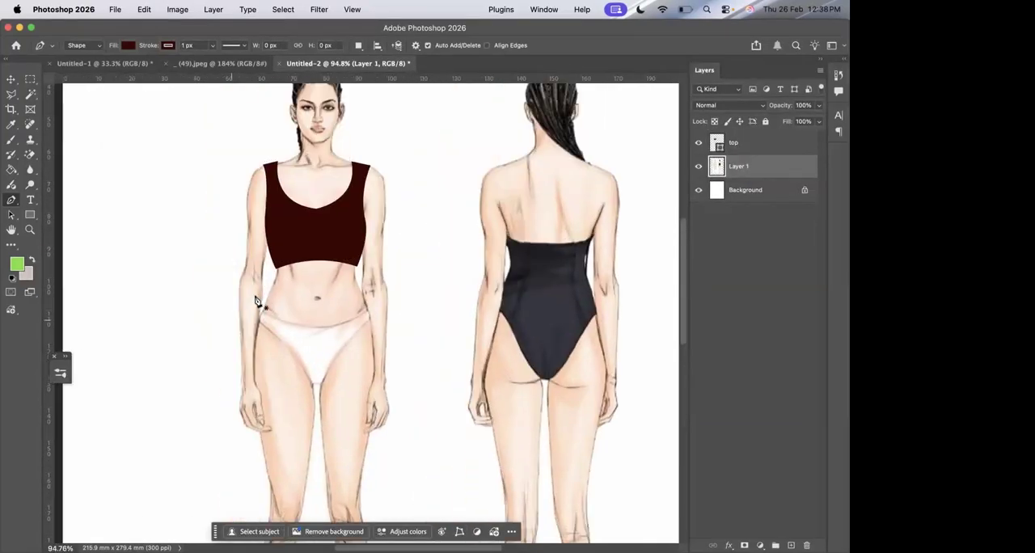
left_click(272, 281)
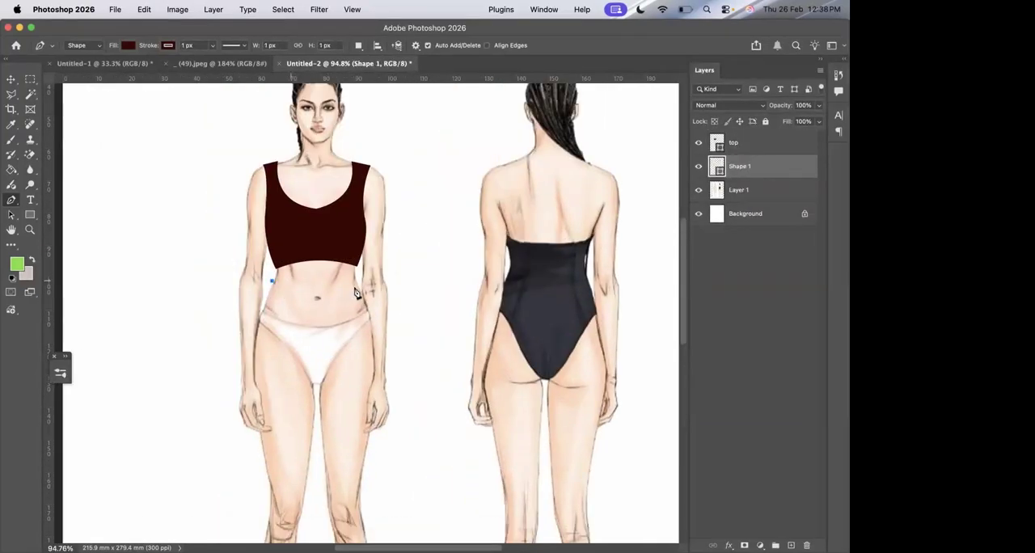
left_click_drag(360, 281, 410, 267)
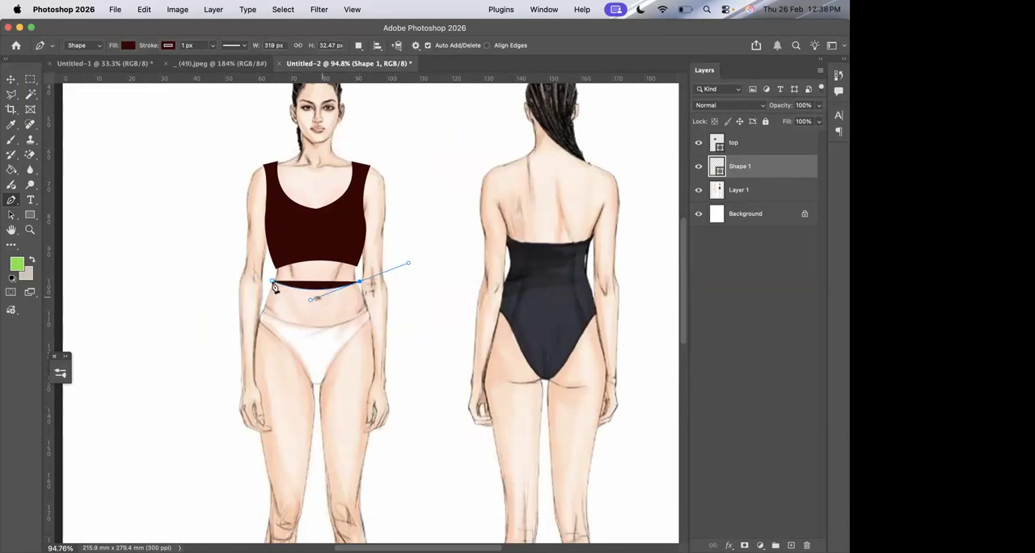
left_click(360, 283)
Curve the pants path down over the outer hip without an outgoing handle, and set the shape's fill to none.
scroll(360, 285, "down", 3)
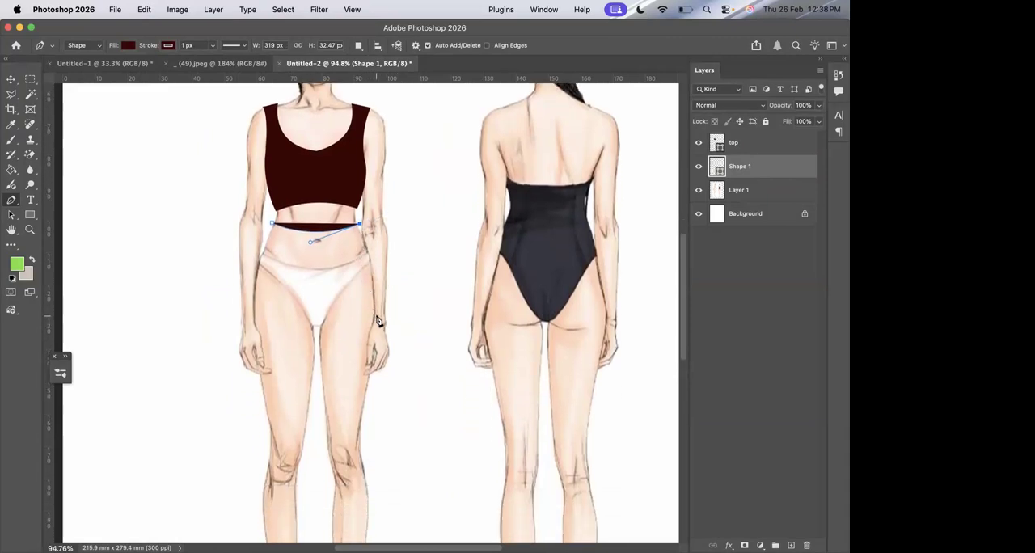
left_click_drag(383, 317, 388, 396)
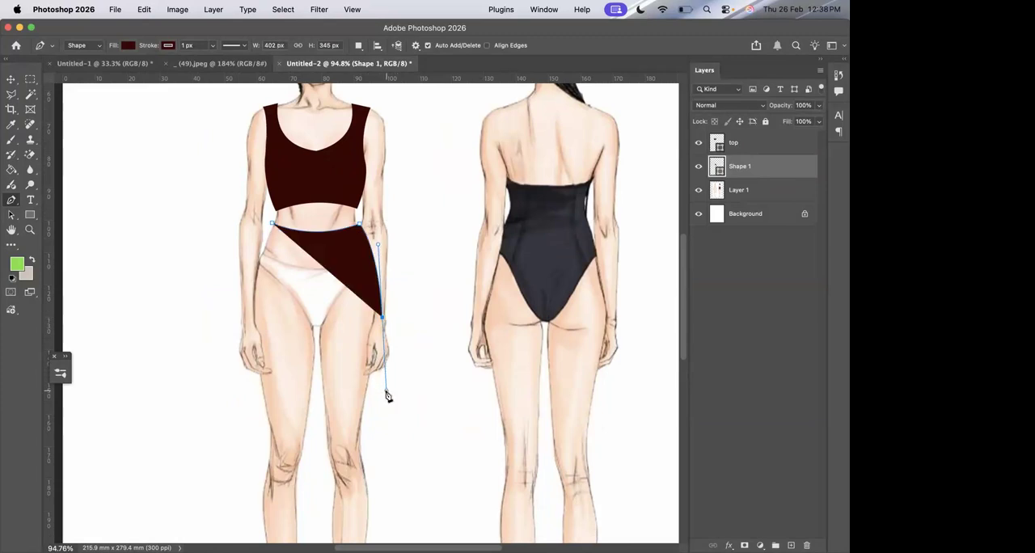
left_click(128, 45)
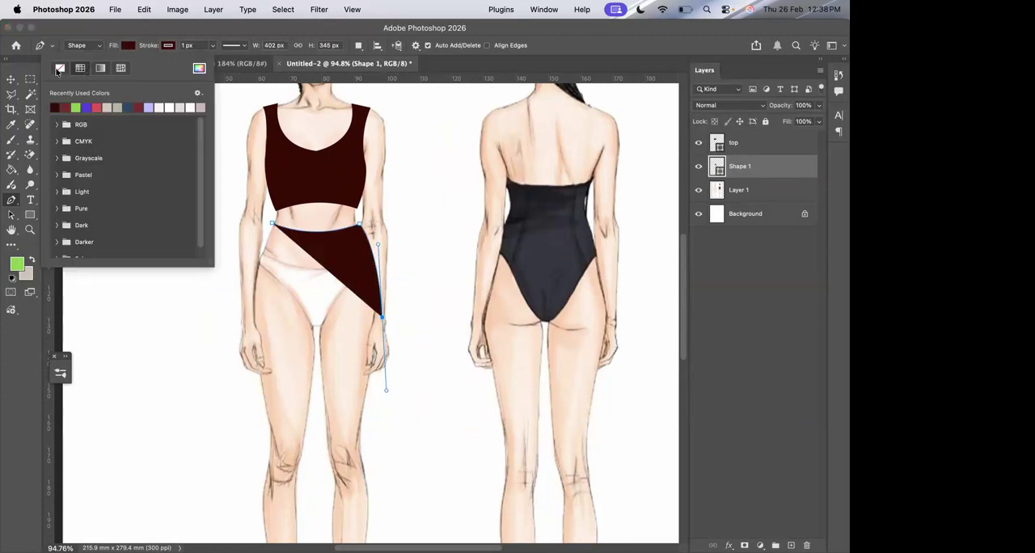
left_click(58, 69)
left_click(626, 49)
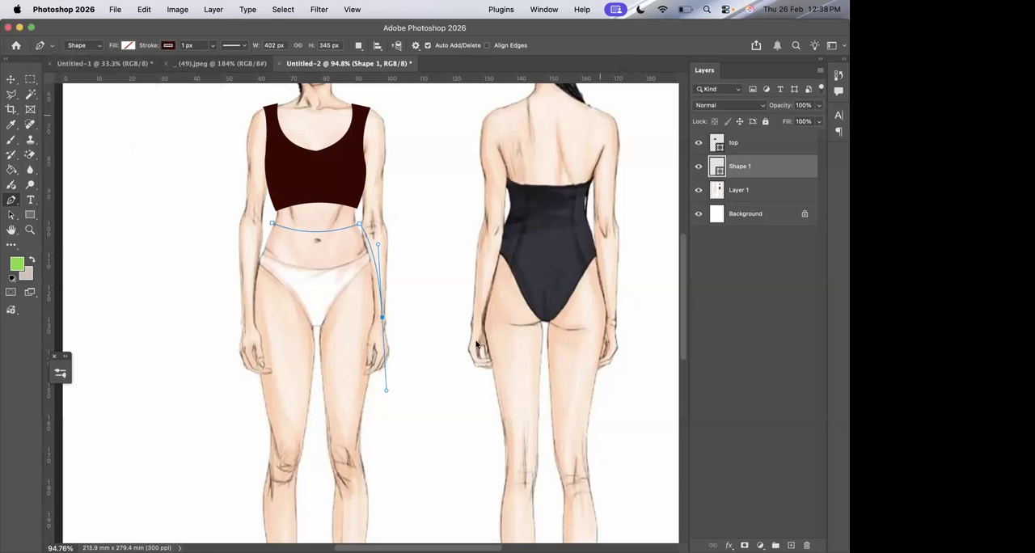
left_click(383, 318)
Continue the pants path down the outer leg, along a pointed hem at the ankle and up the inner leg to the crotch.
scroll(383, 322, "down", 3)
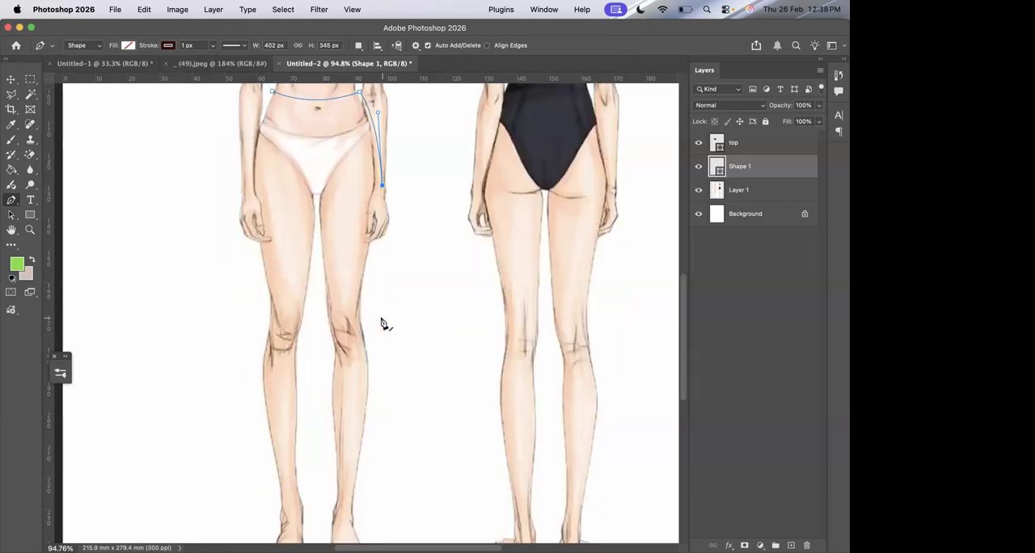
left_click(388, 439)
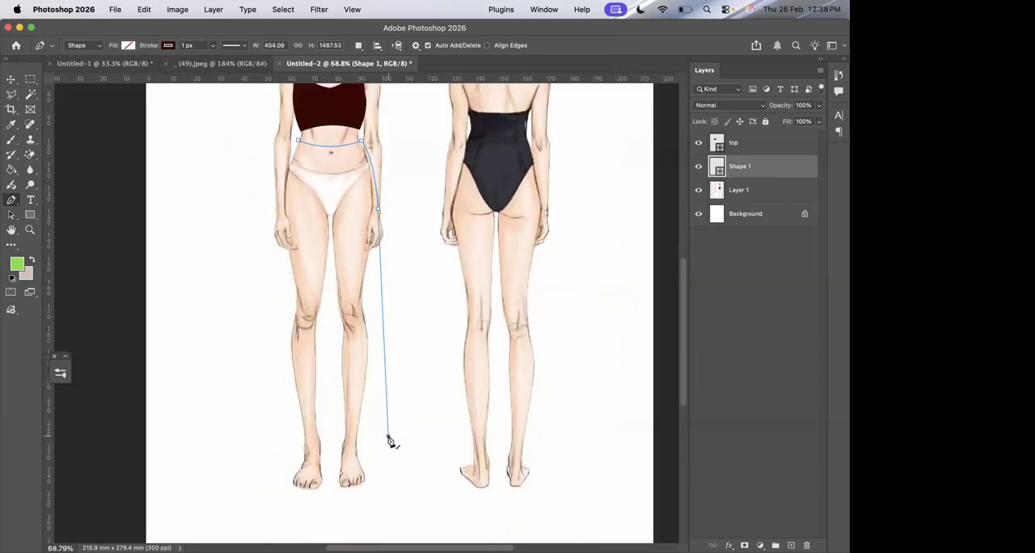
left_click(353, 450)
left_click_drag(330, 232, 322, 191)
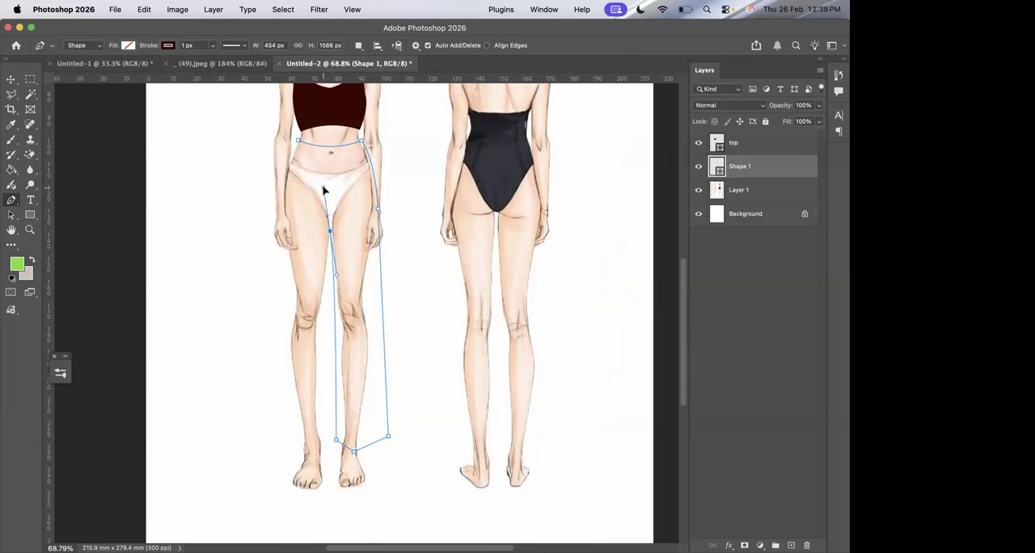
left_click(330, 232)
Outline the second wide leg with a matching pointed hem and close the pants at the waist, about 614 × 1593 px overall.
left_click_drag(327, 440, 333, 468)
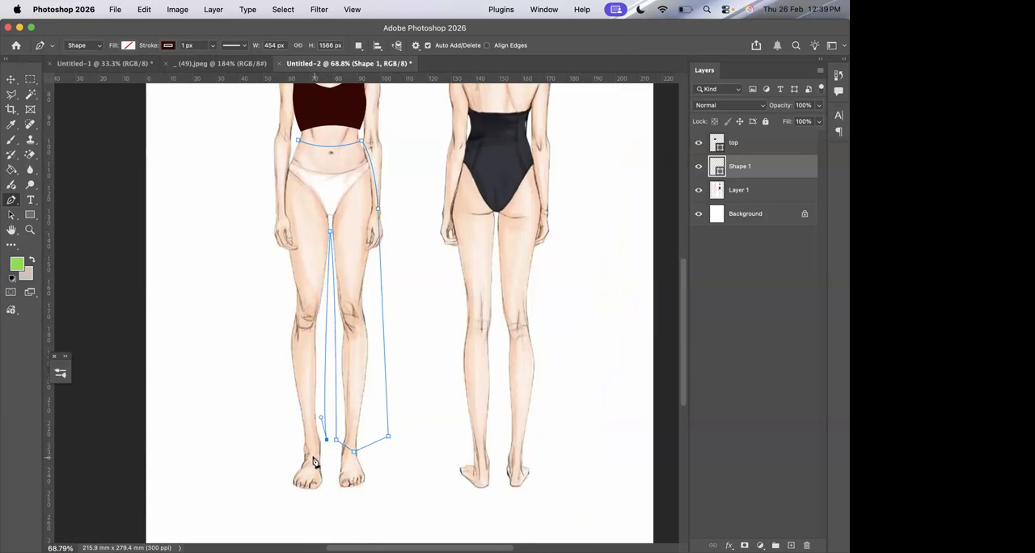
left_click(312, 457)
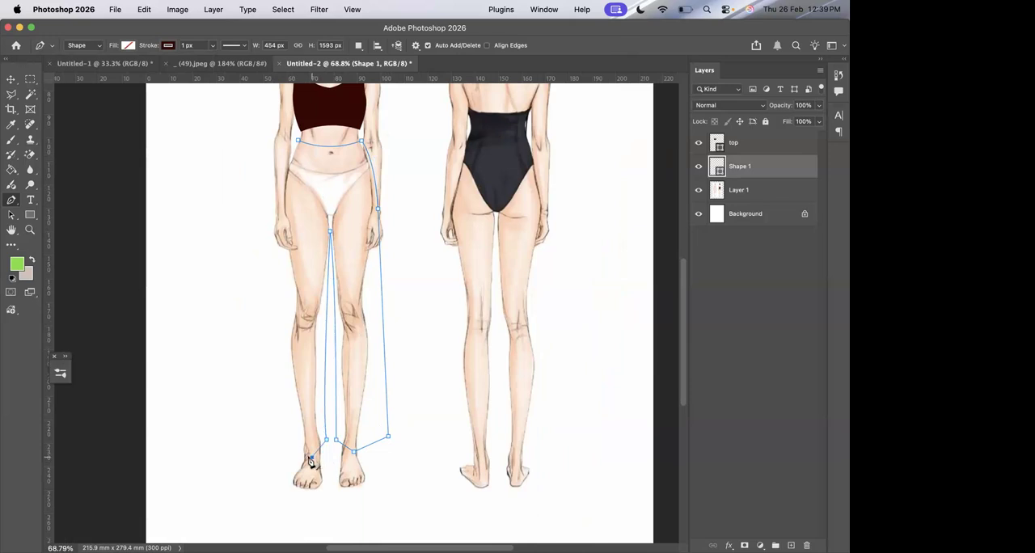
left_click(266, 442)
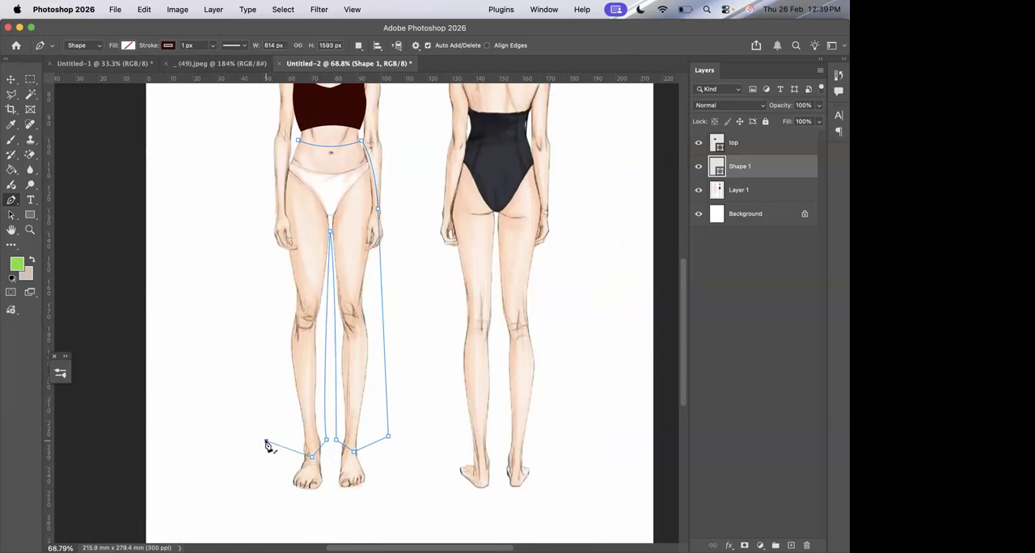
left_click(281, 211)
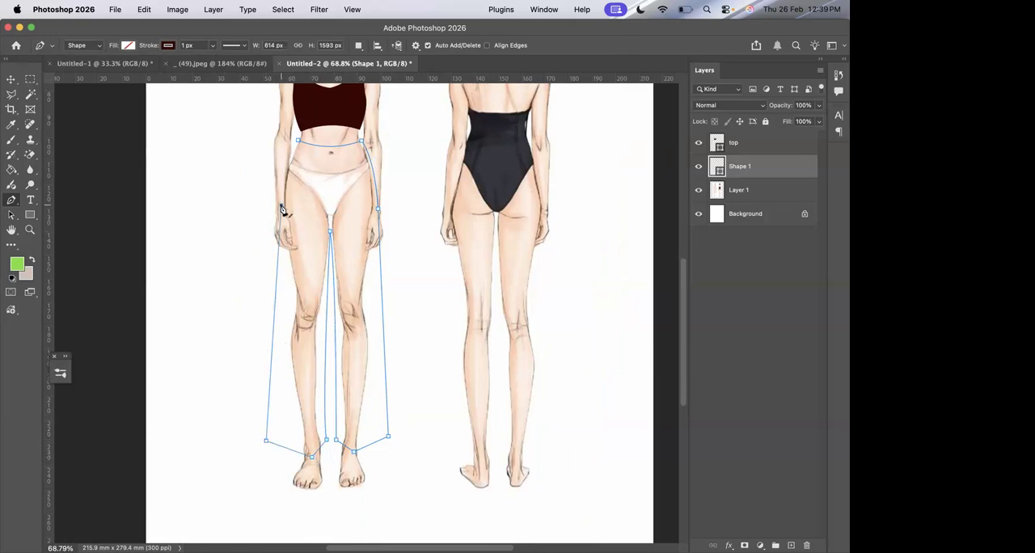
left_click_drag(298, 144, 315, 120)
Fill the pants shape with the same very dark maroon and rename its layer as pants.
left_click(130, 45)
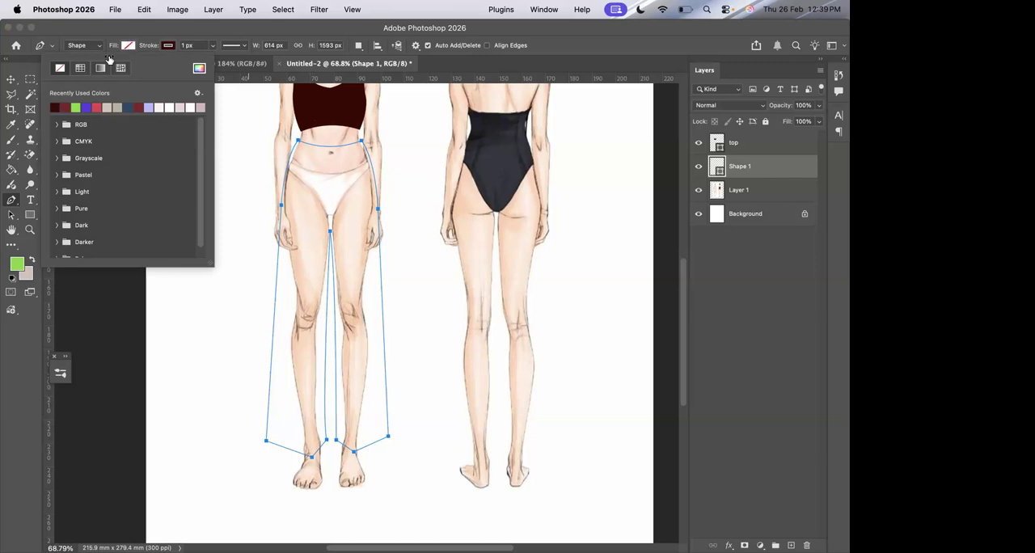
left_click(55, 108)
key("Return")
key("super+0")
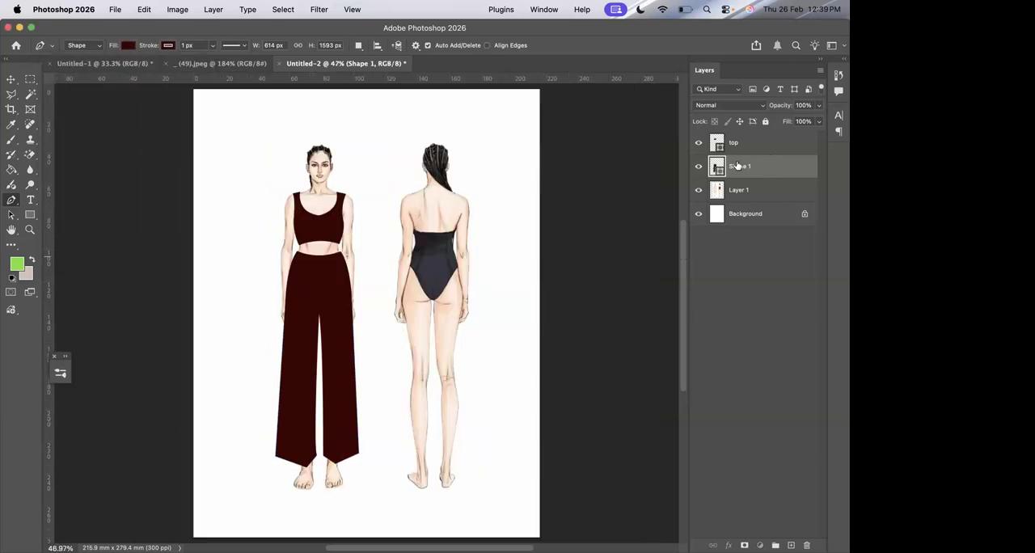
type("pants")
key("Return")
On the figure layer, start the back top as a Pen shape with a scooped neckline between the shoulders and no fill.
left_click(780, 191)
scroll(382, 198, "up", 5)
scroll(382, 199, "up", 3)
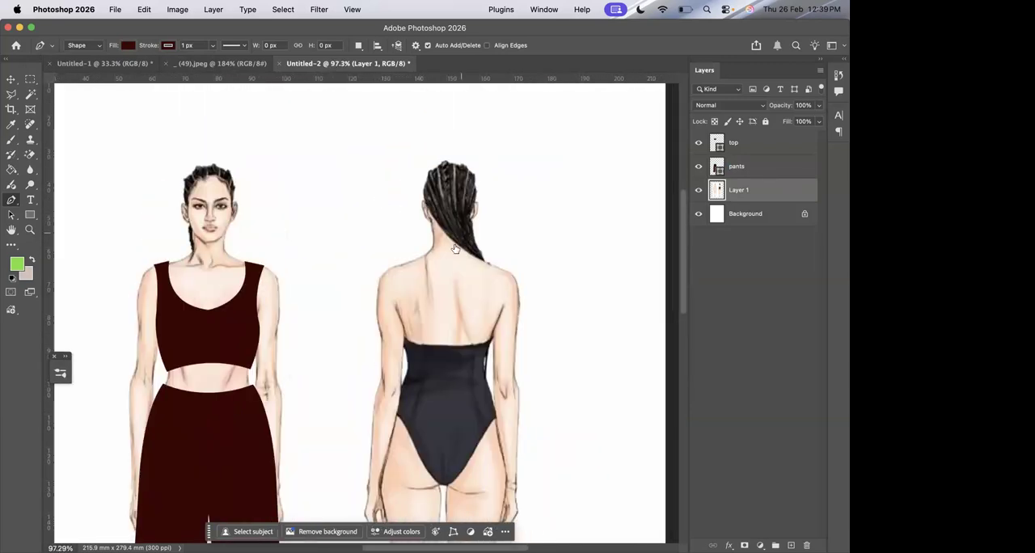
left_click(405, 265)
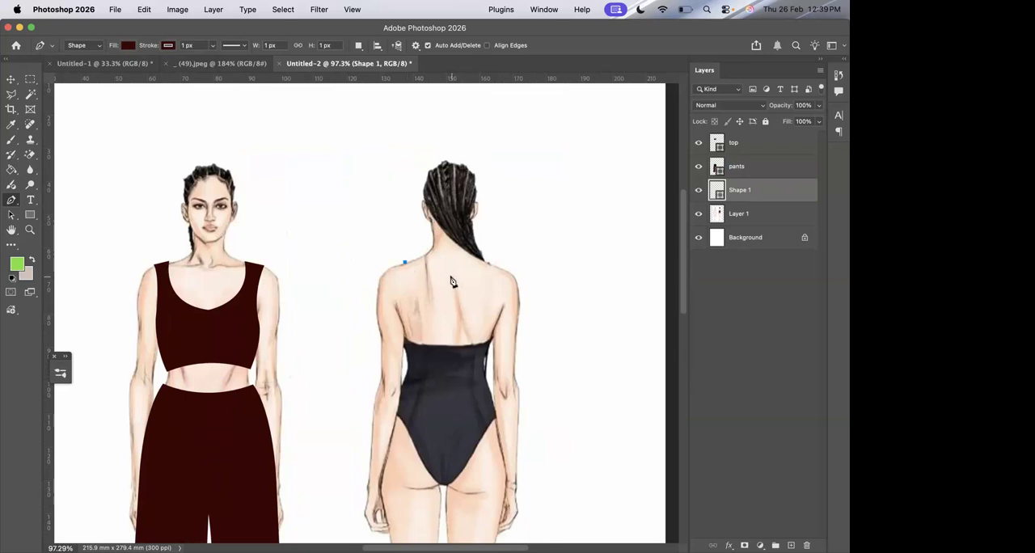
left_click_drag(451, 279, 489, 276)
left_click(130, 46)
left_click(60, 68)
left_click(644, 40)
left_click_drag(488, 260, 491, 249)
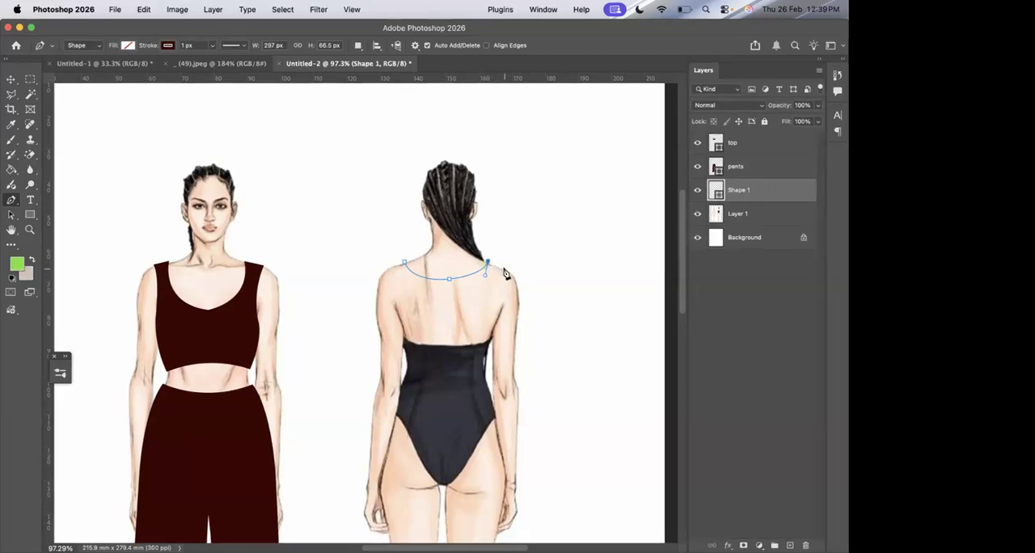
Continue the back top's path along the shoulder, down the curved armhole and along the side seam to the waist.
left_click(503, 270)
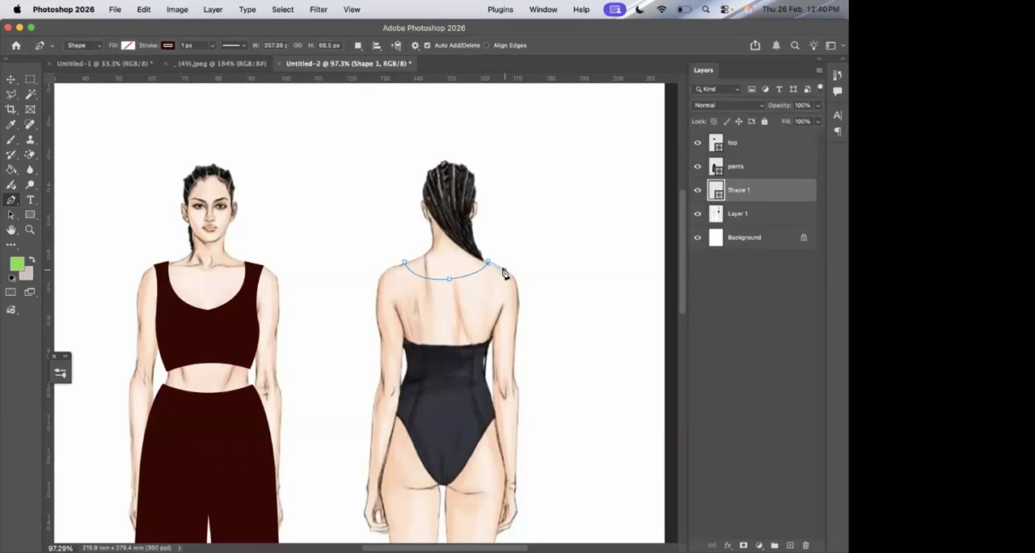
left_click(494, 334)
left_click_drag(500, 355, 500, 366)
left_click(494, 334, "alt")
left_click(486, 379)
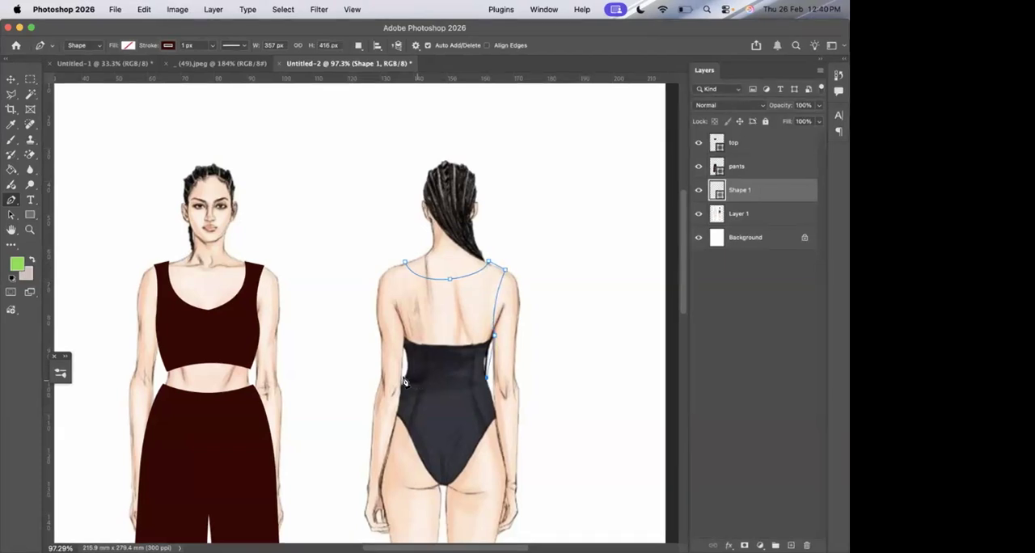
Close the back top along a curved hem and the opposite side, about 416 × 417 px, and fill it very dark maroon.
left_click_drag(404, 380, 371, 387)
left_click(404, 380, "alt")
left_click(401, 339)
left_click_drag(387, 271, 377, 252)
left_click(403, 264)
left_click(127, 44)
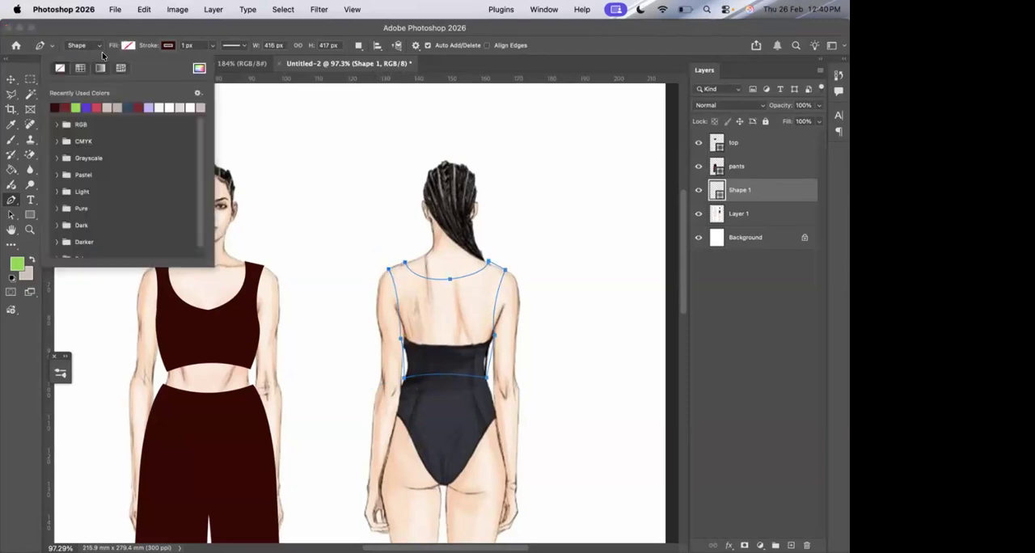
left_click(55, 107)
key("Return")
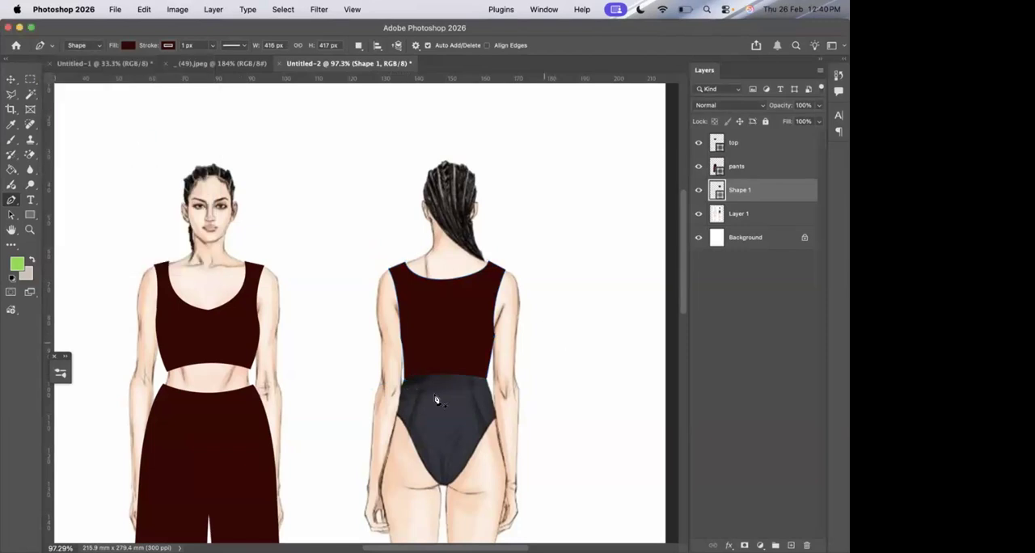
Start the back pants as a new Pen shape with a curved waistline, and curve the path down over the outer hip.
left_click(402, 386)
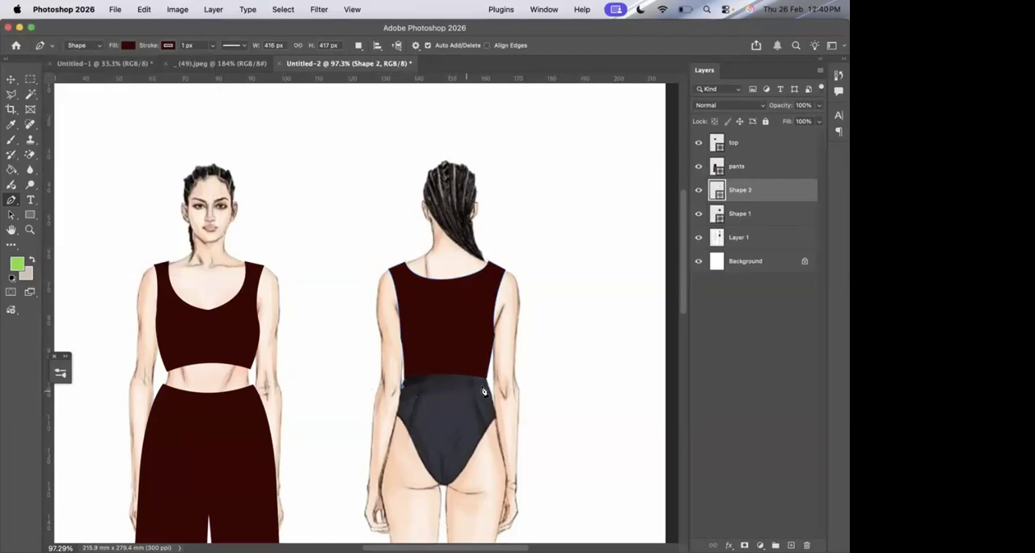
left_click_drag(488, 387, 532, 374)
left_click(488, 388, "alt")
scroll(494, 393, "down", 3)
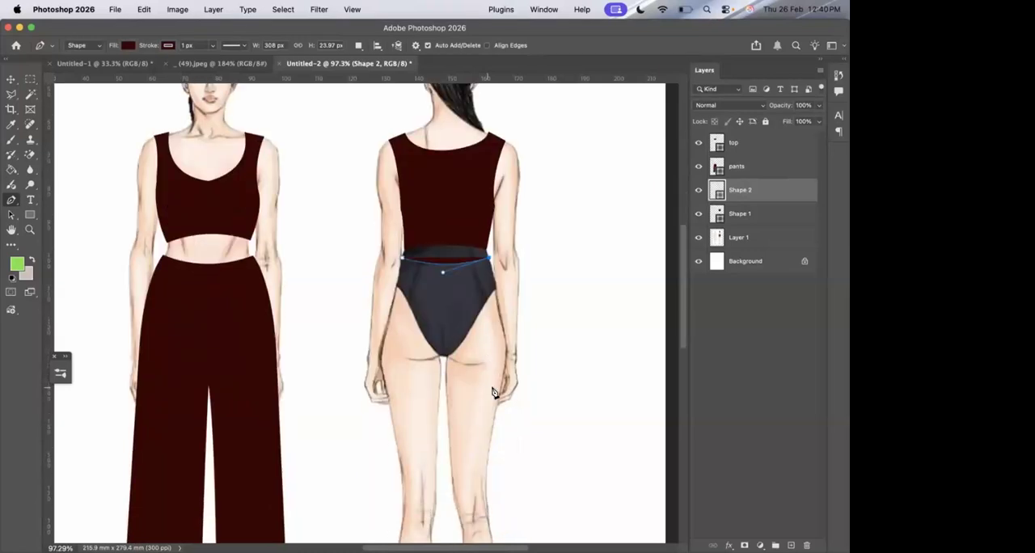
left_click_drag(504, 400, 491, 467)
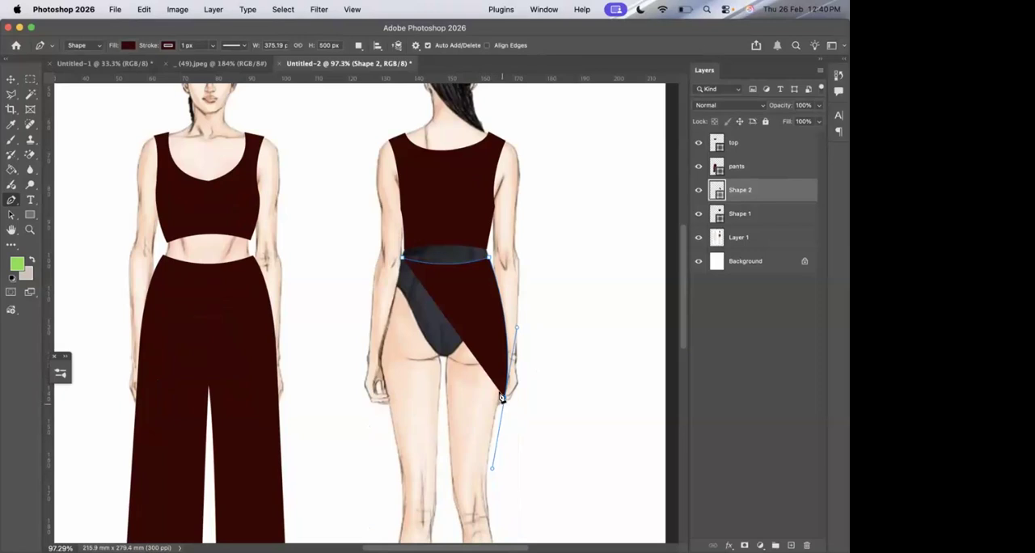
Extend the back pants' path down the outer leg and along a pointed ankle hem, and set the shape's fill to none.
scroll(503, 400, "down", 4)
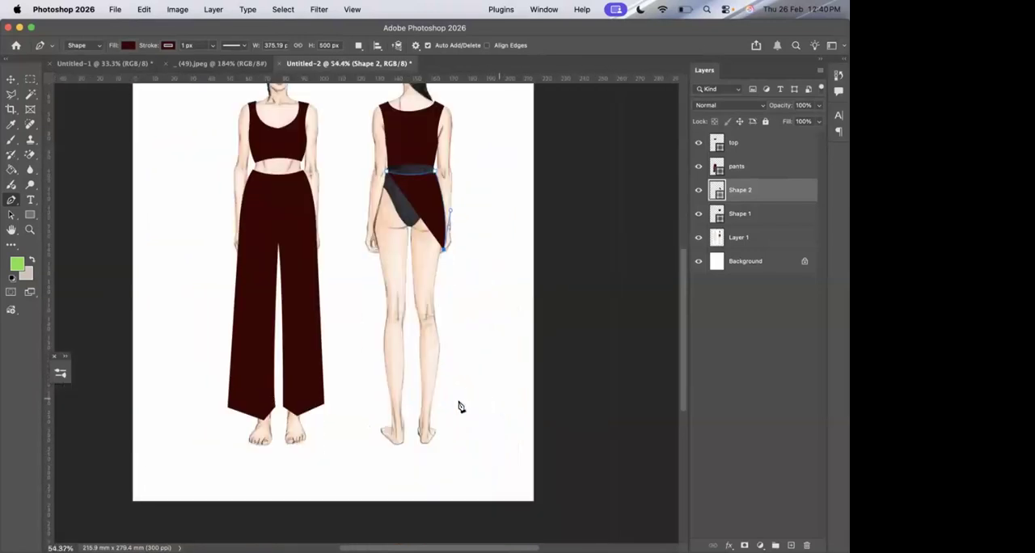
left_click(444, 412)
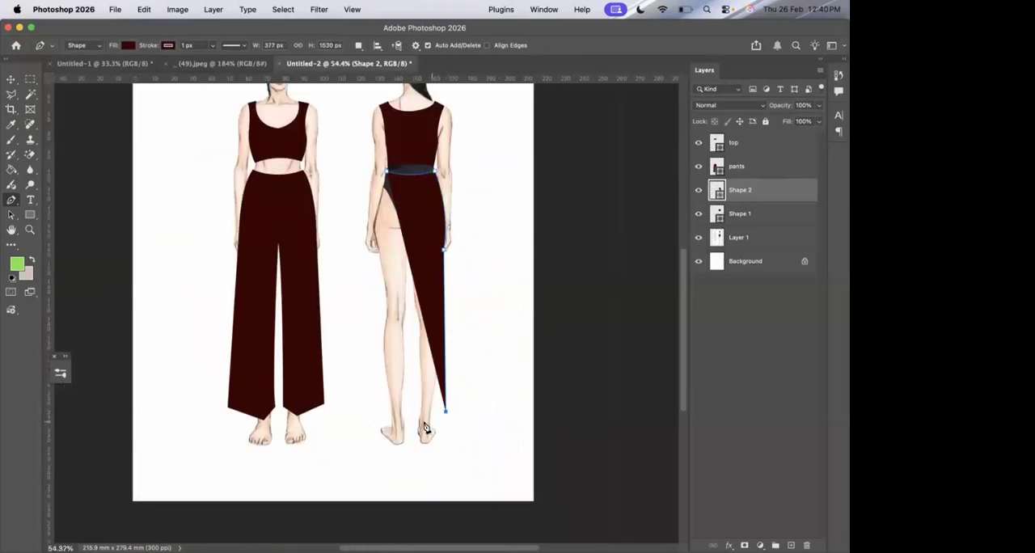
left_click(420, 419)
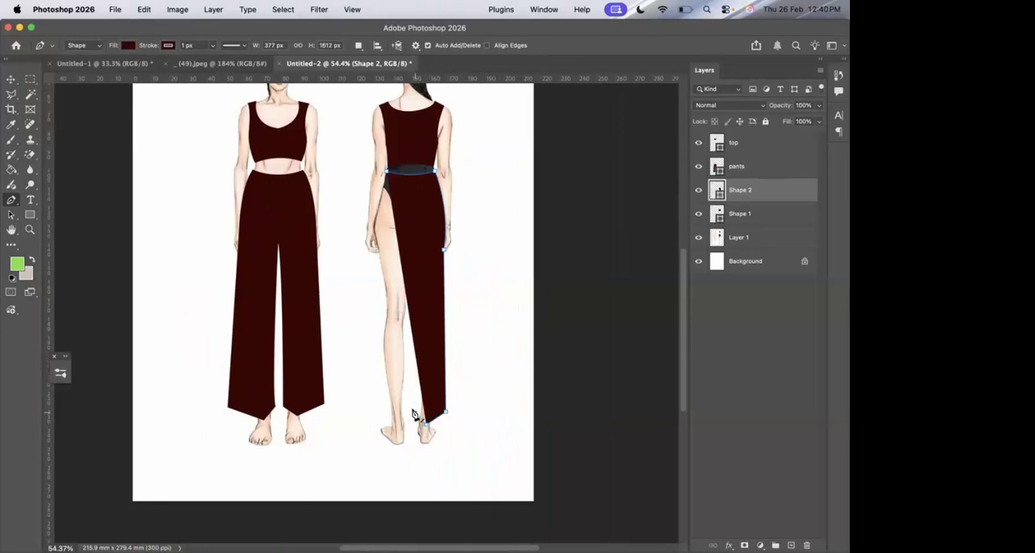
left_click(415, 413)
left_click(127, 46)
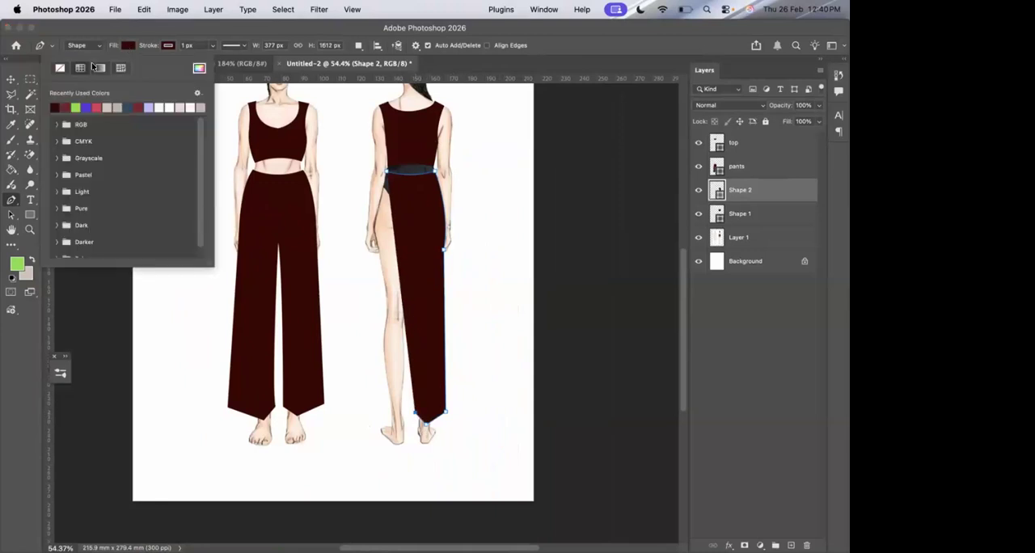
left_click(60, 68)
left_click(533, 58)
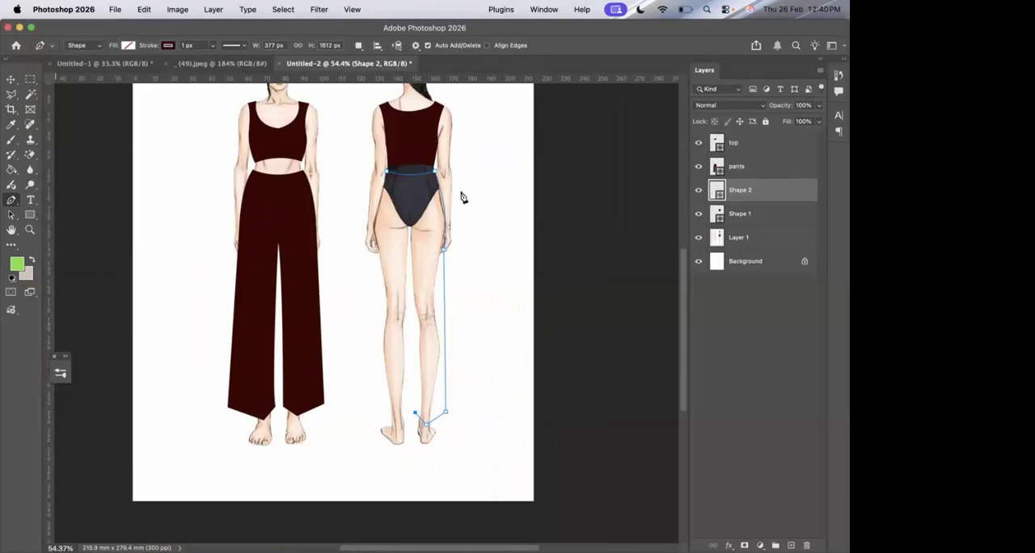
Draw the inner leg up to the crotch and down the second leg, ending in a matching pointed hem.
scroll(427, 298, "up", 5)
left_click(449, 483)
left_click_drag(440, 191, 432, 133)
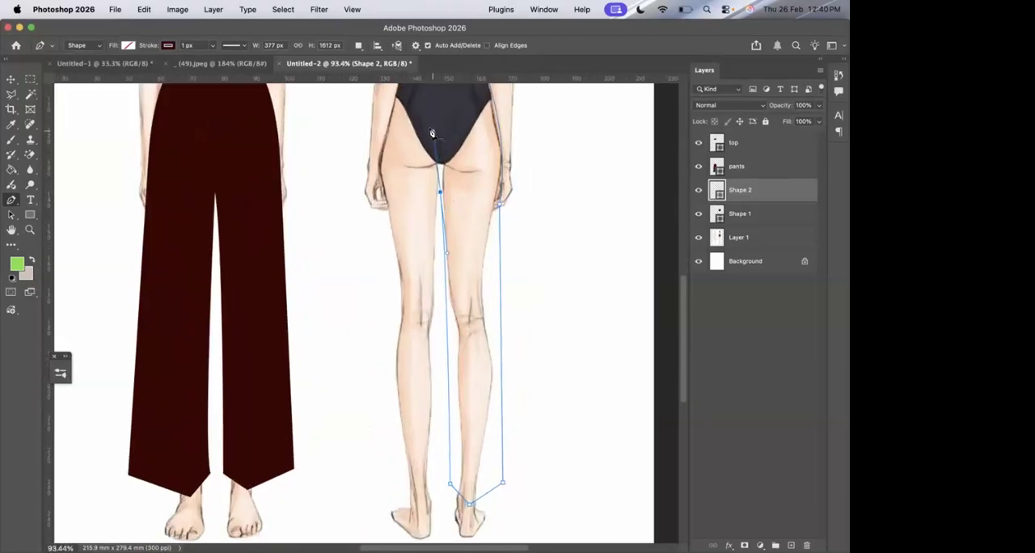
left_click(440, 192, "alt")
left_click_drag(436, 484, 441, 505)
left_click(437, 483, "alt")
left_click(421, 505)
left_click(380, 491)
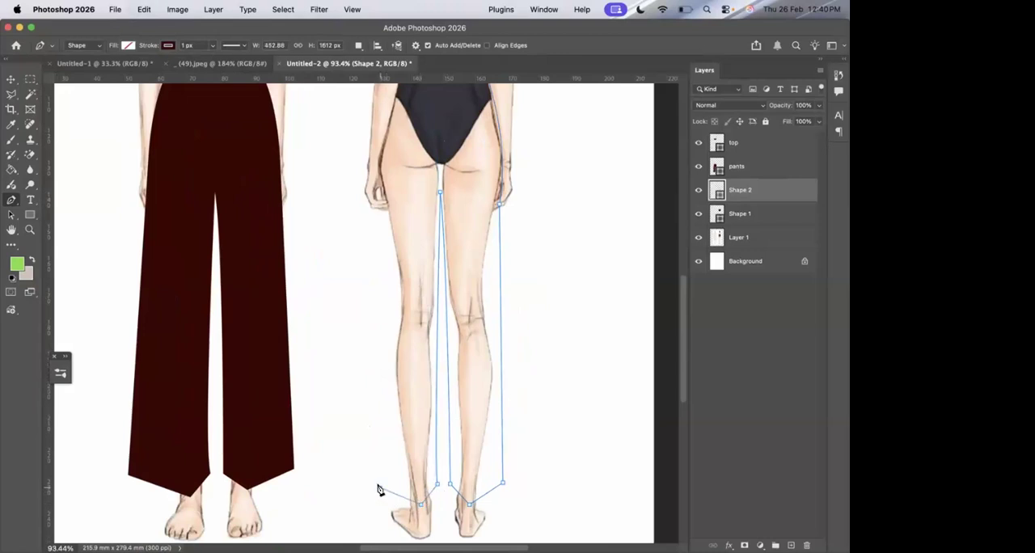
Close the back pants up the outer leg to the waist, about 464 × 1612 px overall, and fill them very dark maroon.
scroll(377, 451, "up", 3)
left_click(371, 248)
left_click_drag(393, 143, 419, 98)
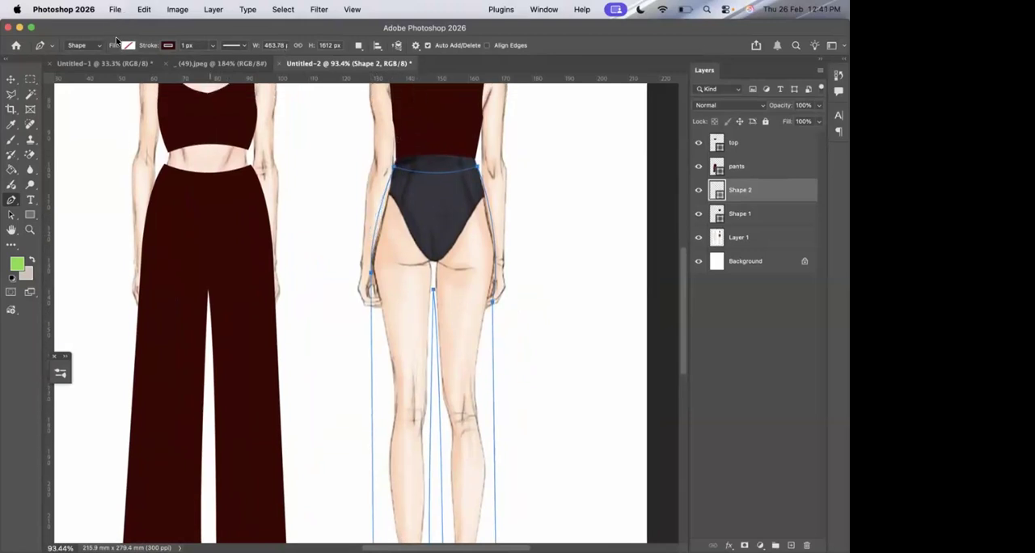
left_click(127, 45)
left_click(57, 103)
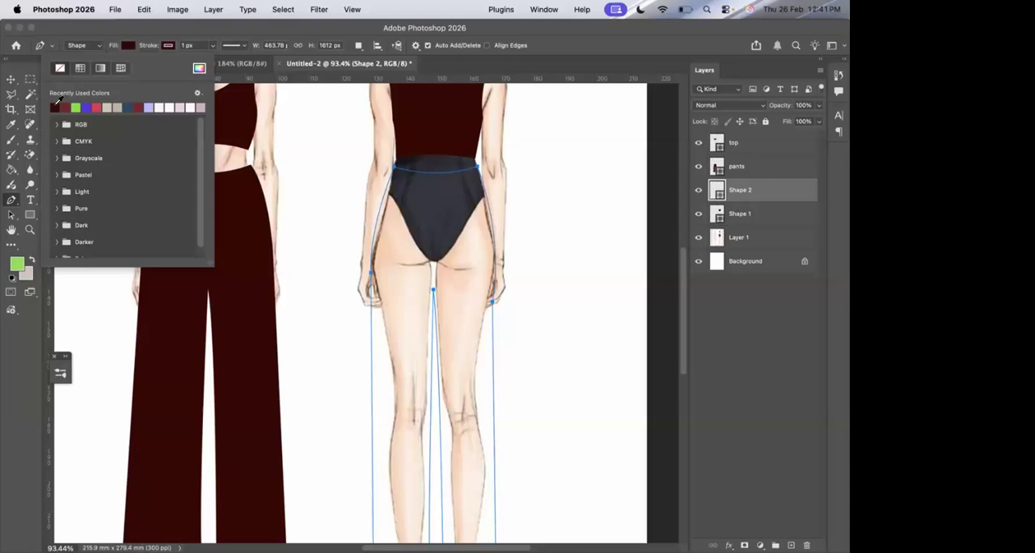
key("Return")
key("Return")
key("super+0")
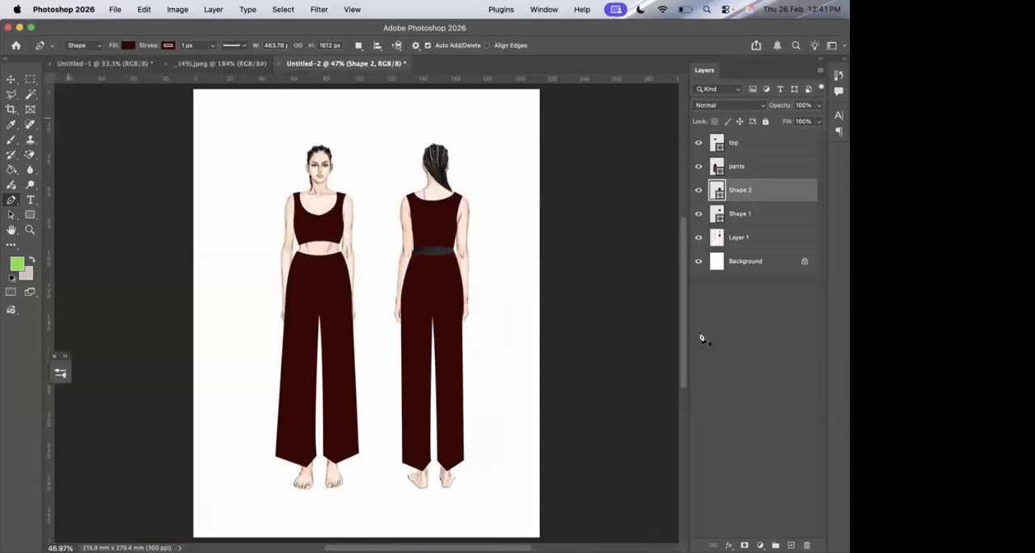
left_click(728, 346)
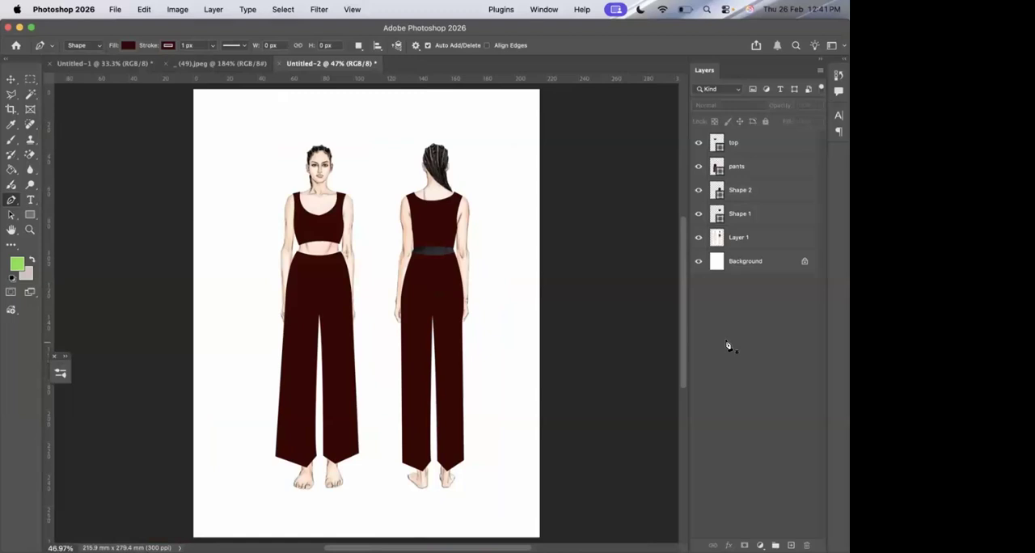
Sample the skin tone from the back figure's arm as the foreground colour and ready the Brush on the figure layer.
left_click(741, 240)
scroll(376, 220, "up", 5)
scroll(377, 220, "right", 5)
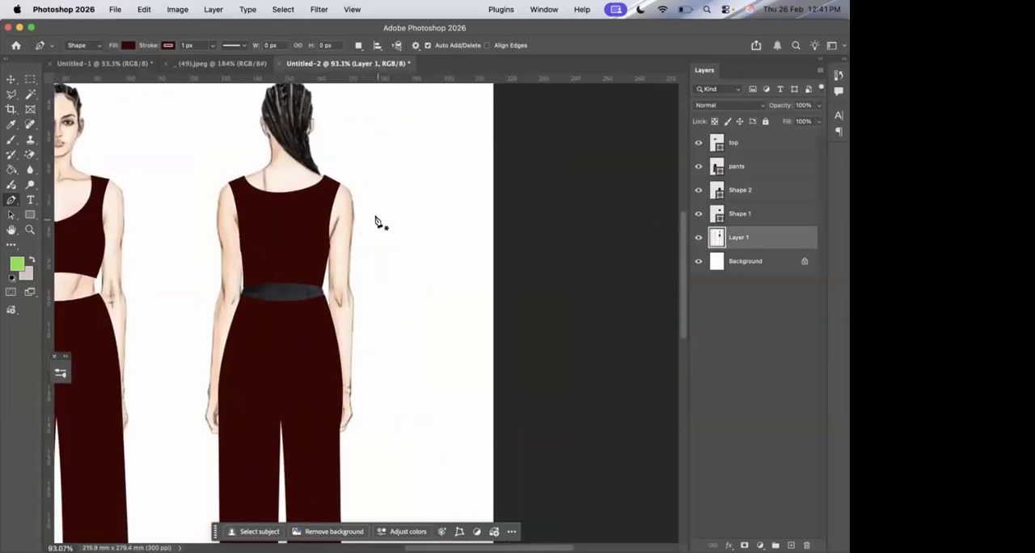
scroll(377, 220, "up", 5)
scroll(377, 220, "left", 5)
left_click(10, 124)
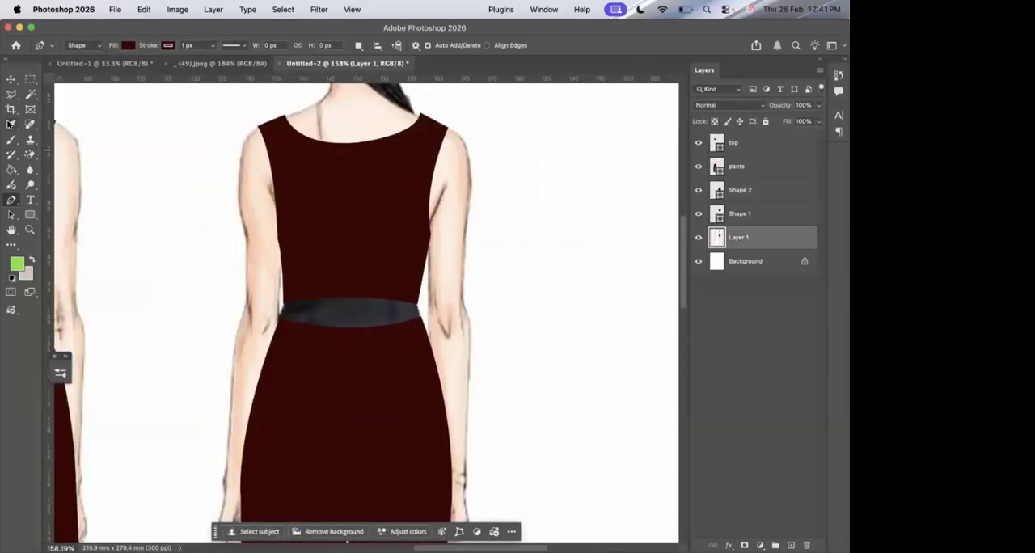
left_click(266, 250)
left_click(11, 139)
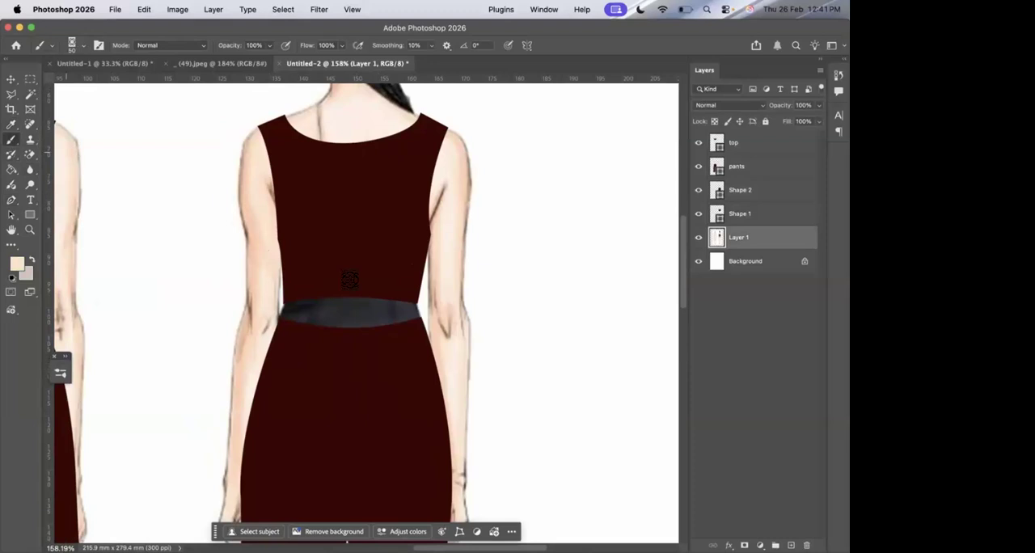
Try to paint over the dark bodysuit strip at the back waist with a recently used 50 px round brush.
scroll(348, 283, "up", 4)
left_click(78, 45)
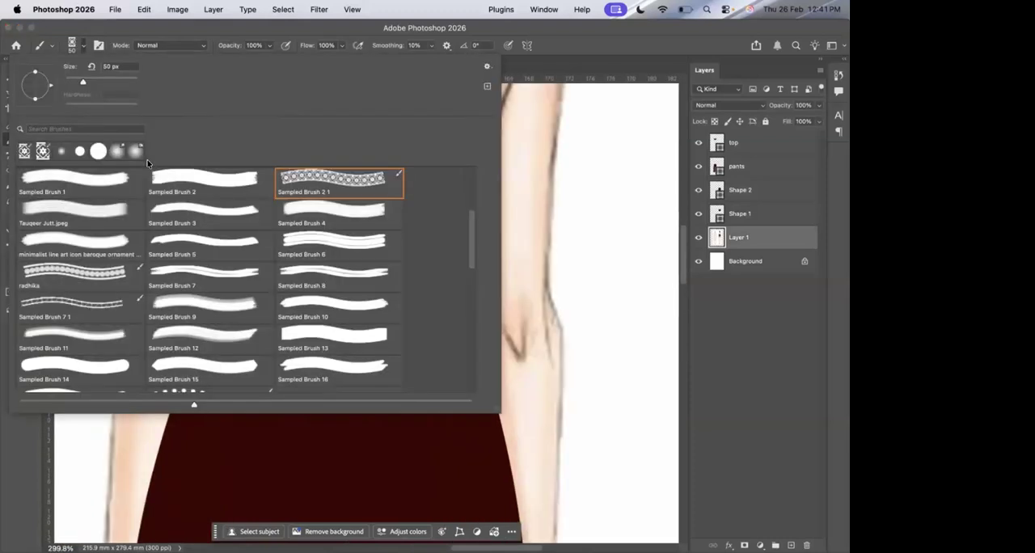
left_click(84, 151)
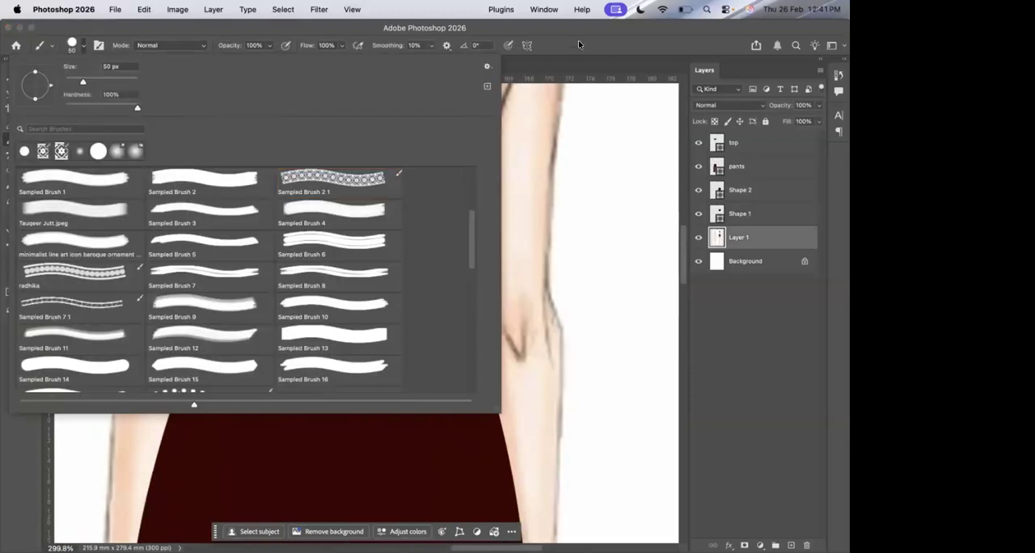
left_click(580, 42)
mouse_move(264, 304)
left_mouse_down()
mouse_move(259, 242)
mouse_move(245, 339)
mouse_move(251, 275)
mouse_move(212, 232)
left_mouse_up()
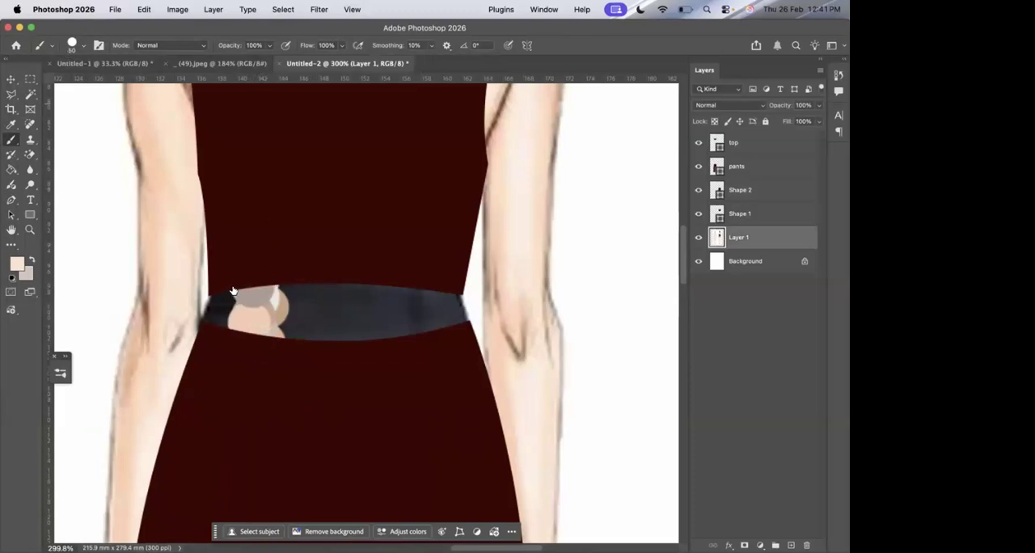
Paint the exposed strip at the back waist in skin tone with the 50 px Hard Round brush.
left_click(219, 200)
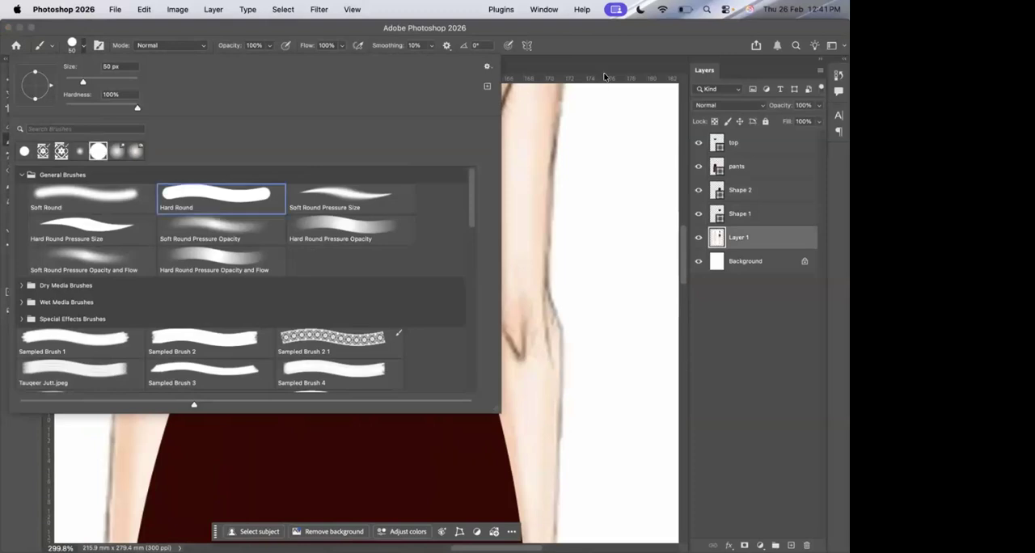
left_click(605, 74)
mouse_move(290, 318)
left_mouse_down()
mouse_move(272, 241)
mouse_move(255, 369)
mouse_move(238, 303)
mouse_move(228, 329)
mouse_move(278, 247)
mouse_move(313, 266)
mouse_move(344, 376)
mouse_move(375, 217)
mouse_move(394, 335)
mouse_move(431, 369)
mouse_move(421, 276)
mouse_move(441, 347)
mouse_move(428, 296)
mouse_move(437, 320)
left_mouse_up()
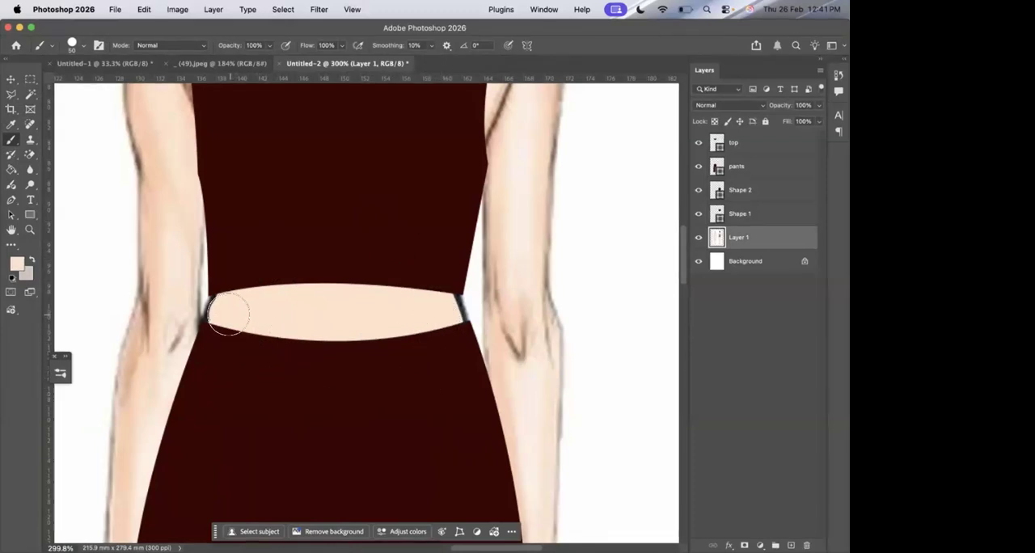
key("super+0")
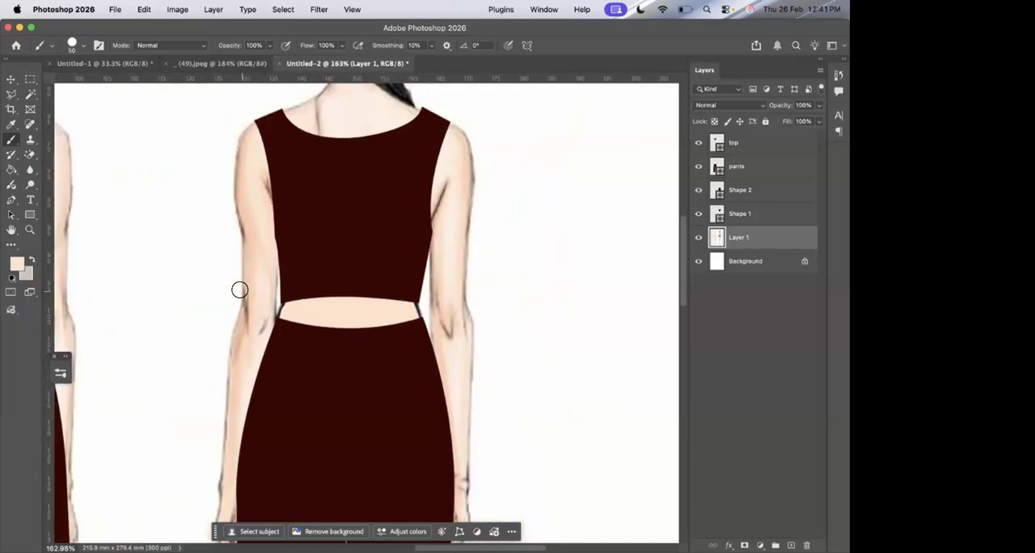
left_click(715, 359)
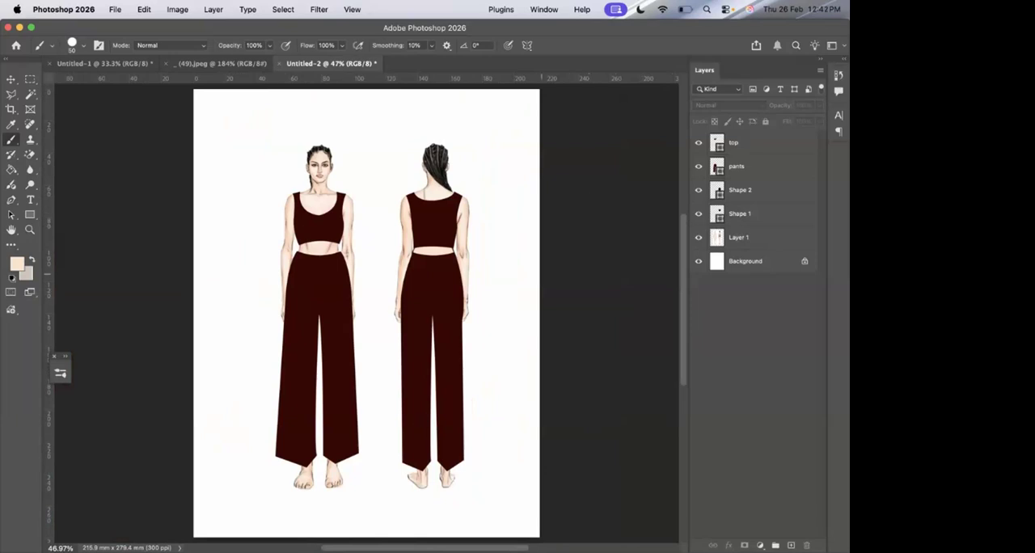
Switch to Google Chrome, choose the illustration business's profile and open the parasanejaillustrations.in website.
mouse_move(248, 534)
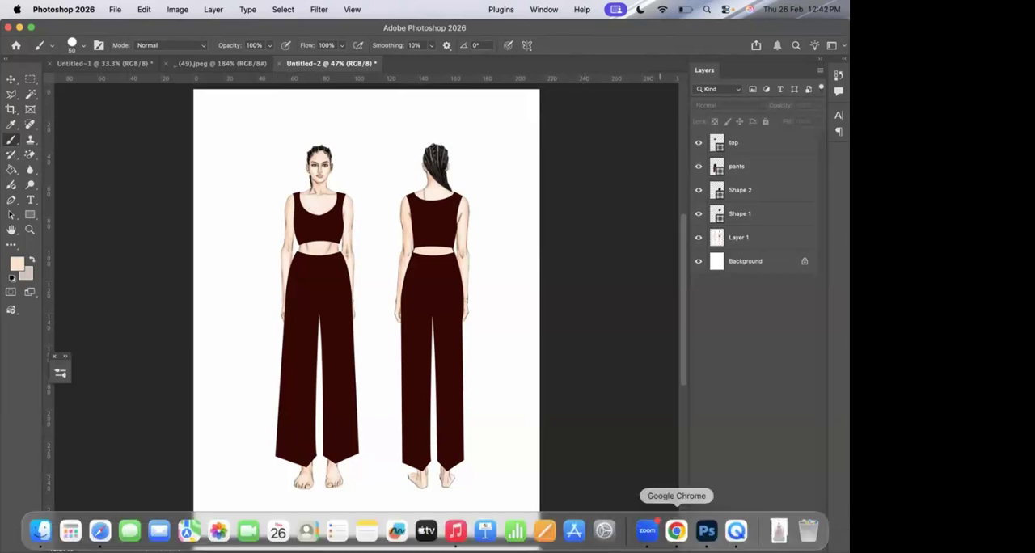
left_click(676, 531)
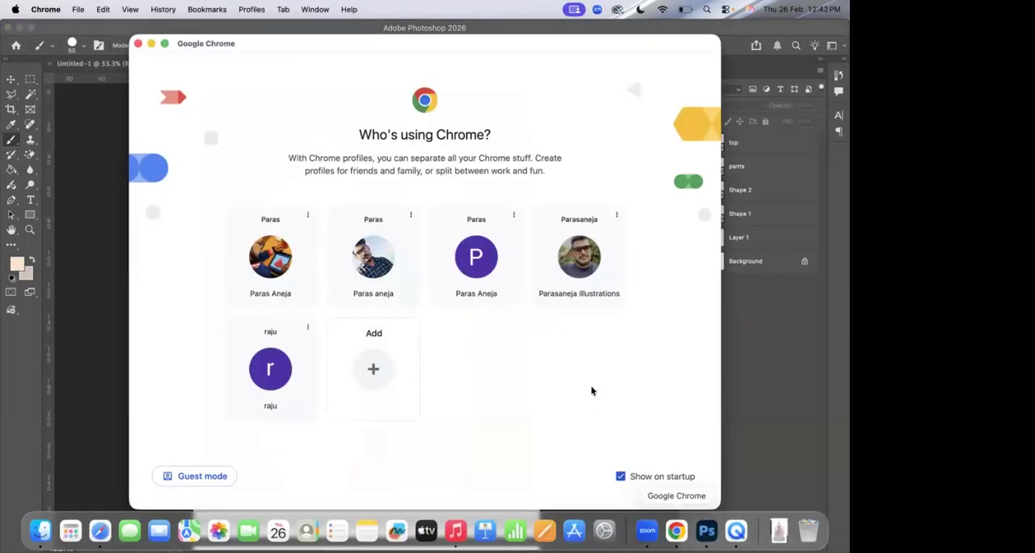
left_click(596, 276)
type("parasanejaillustrations.in")
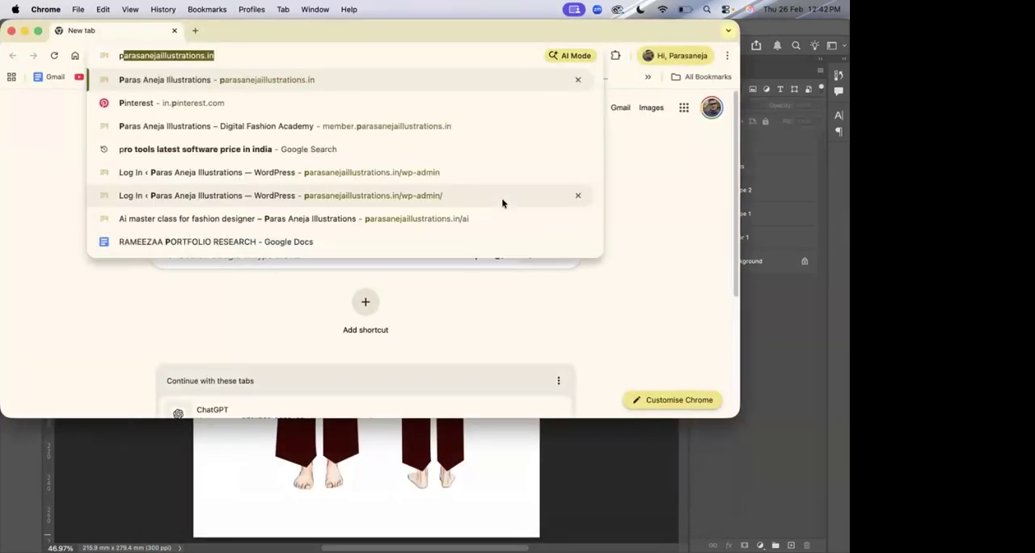
key("Return")
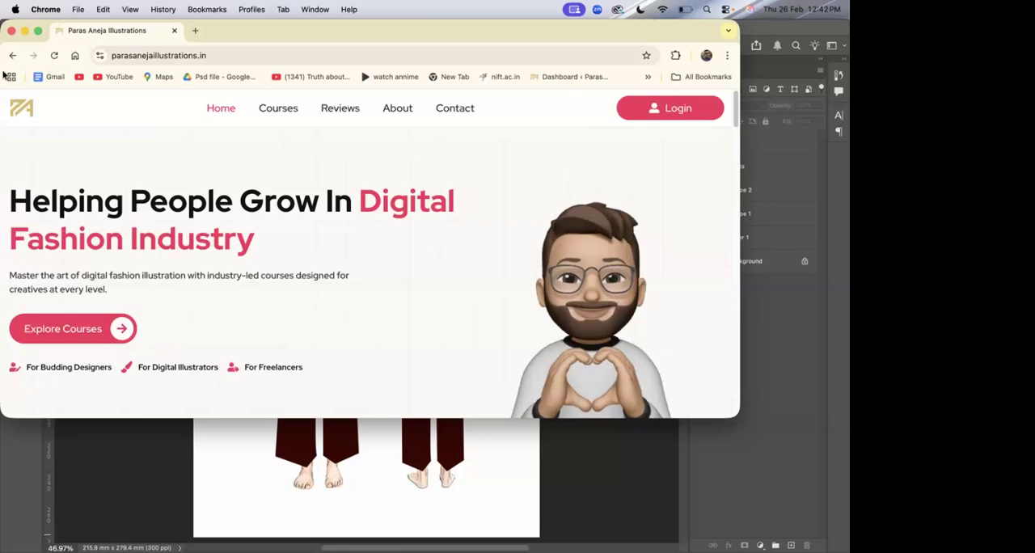
Make the browser full screen and open the full details of the Digital Fashion Illustration 6 Week Workshop from the course catalogue.
left_click(37, 30)
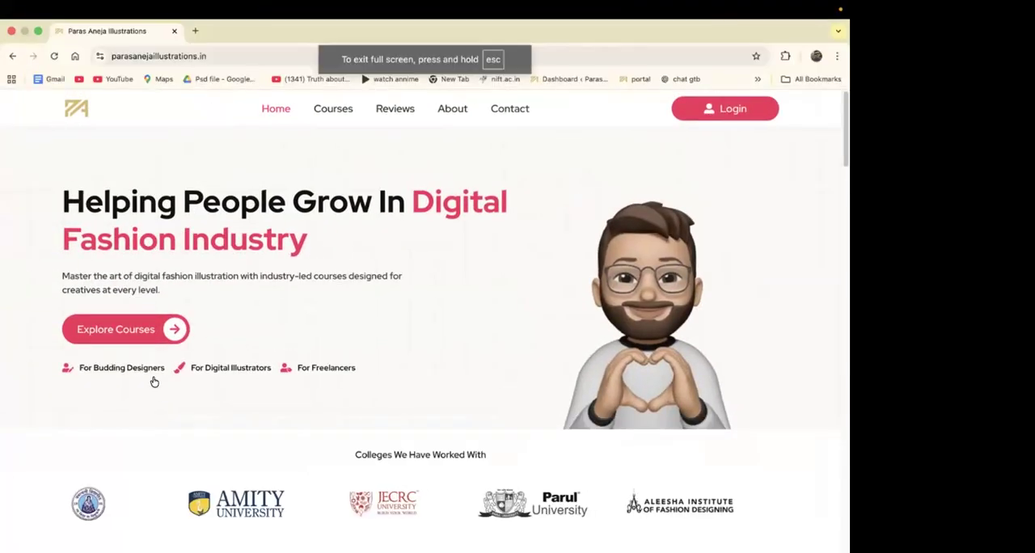
left_click(166, 331)
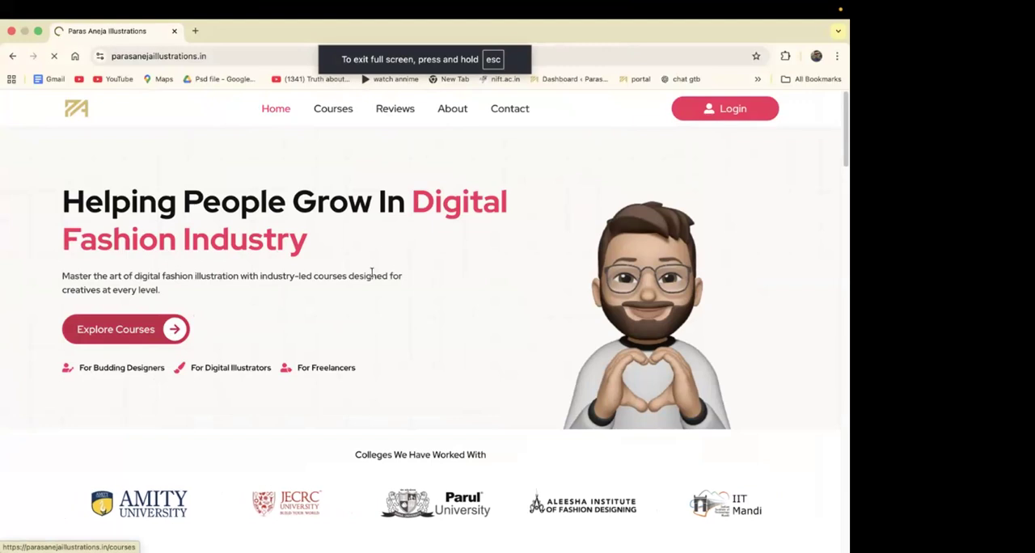
scroll(371, 272, "down", 3)
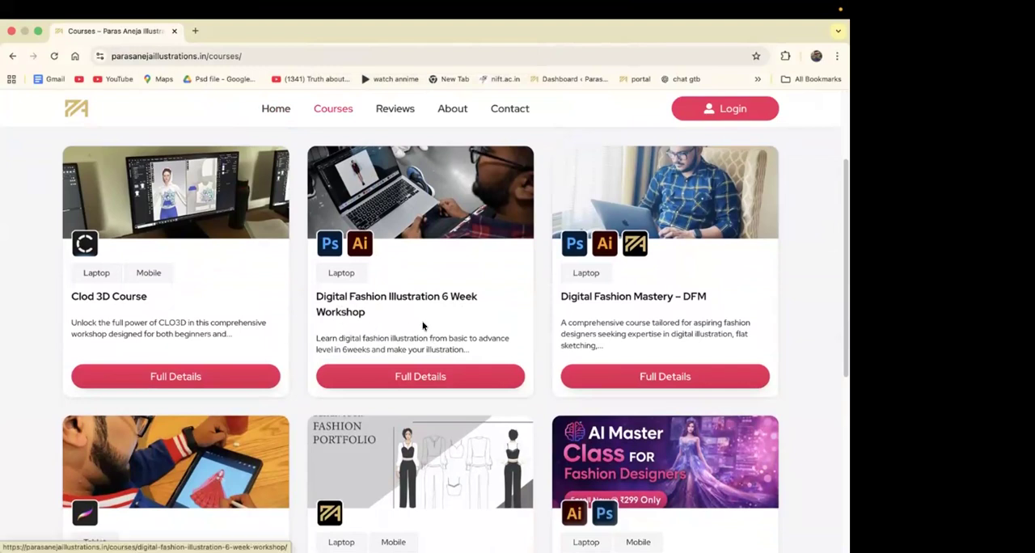
scroll(423, 326, "down", 3)
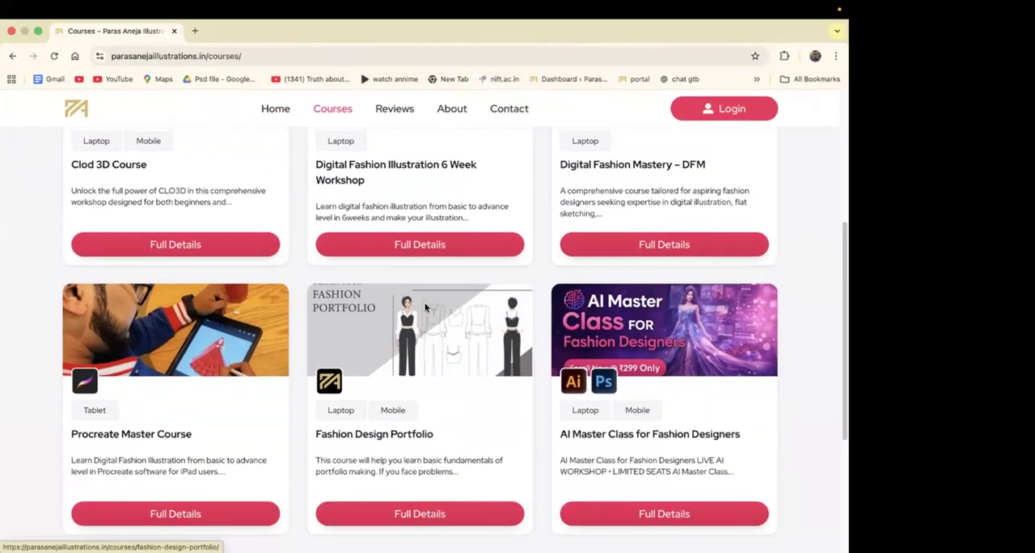
left_click(430, 249)
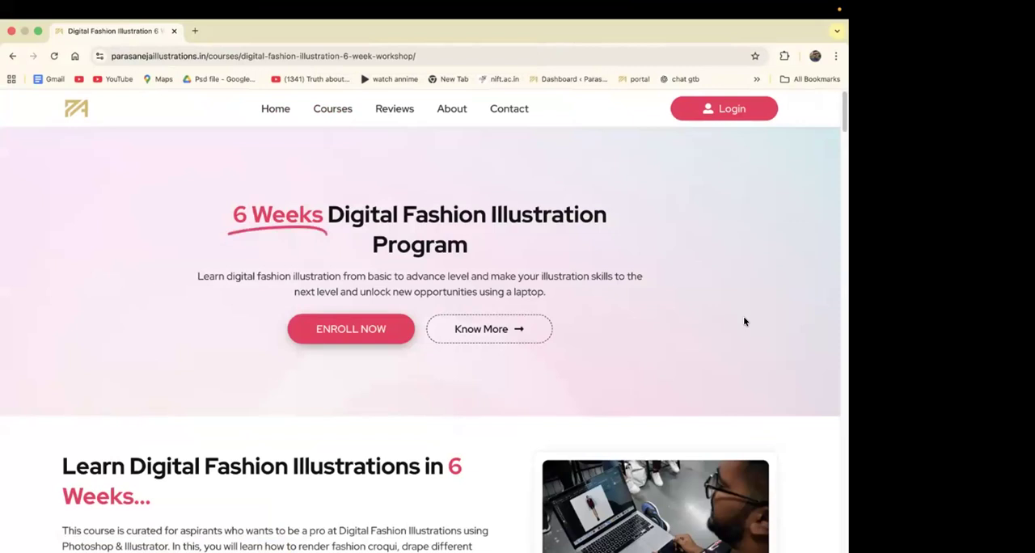
Look over the workshop page's introduction and its cards on learning fashion illustration in Photoshop and Illustrator.
scroll(745, 322, "down", 10)
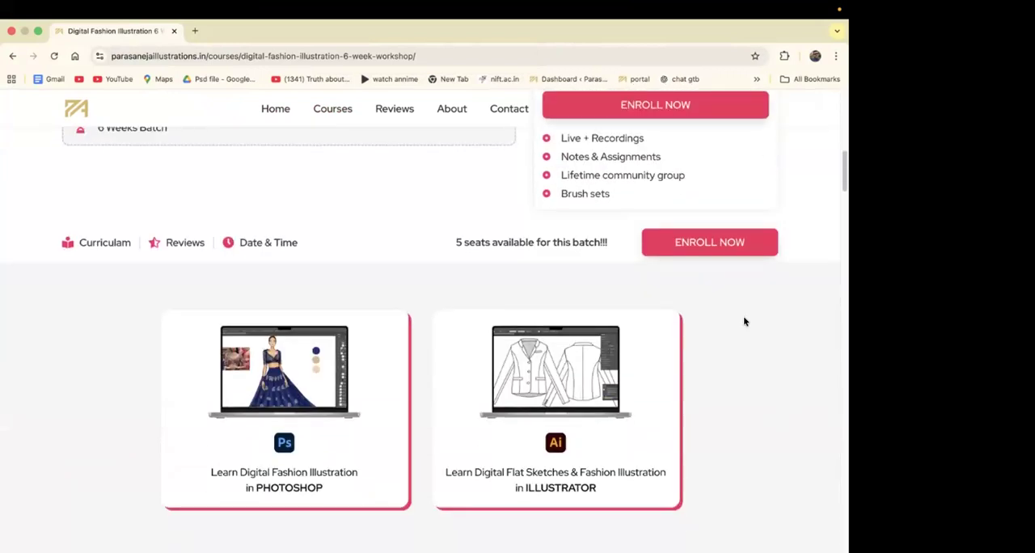
scroll(745, 322, "down", 5)
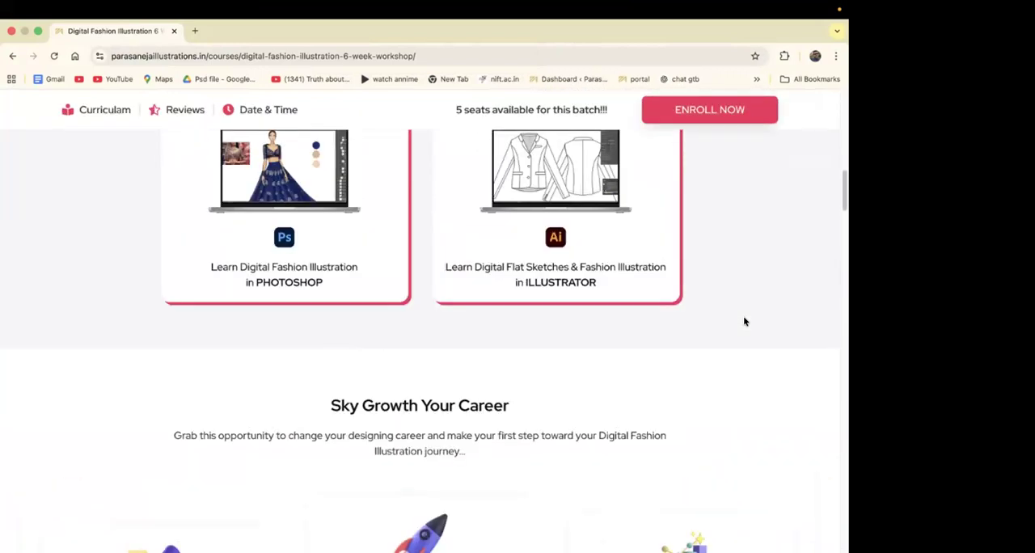
scroll(745, 322, "up", 1)
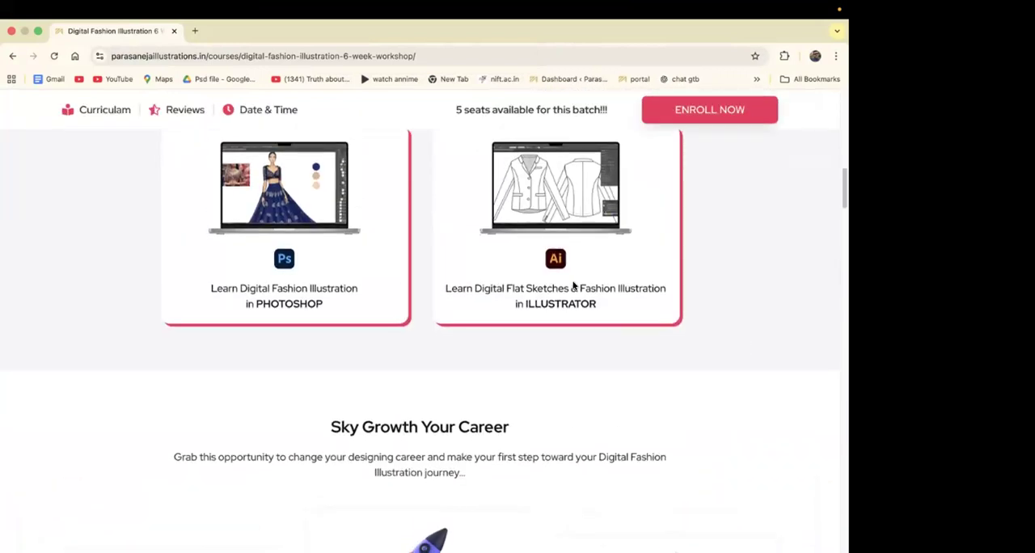
scroll(546, 286, "down", 1)
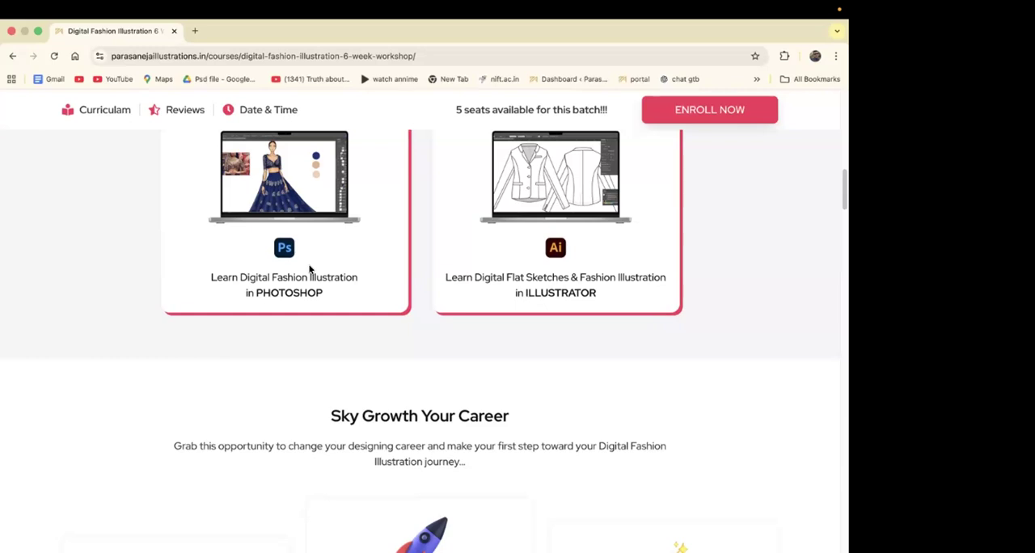
Read through the workshop's weekly curriculum, covering the Photoshop modules of weeks 01 to 04 and the Illustrator modules of weeks 05 and 06.
scroll(309, 269, "down", 10)
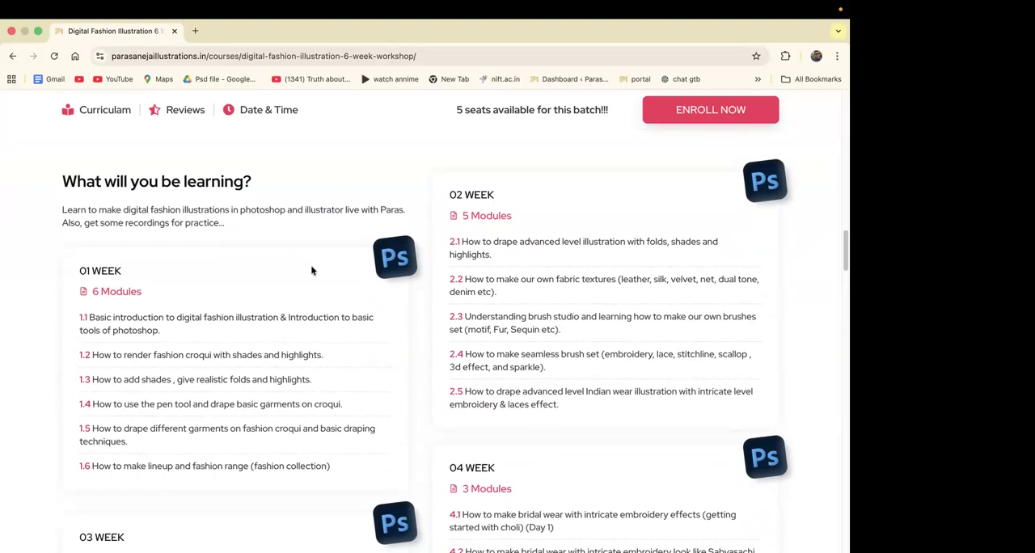
scroll(313, 275, "down", 2)
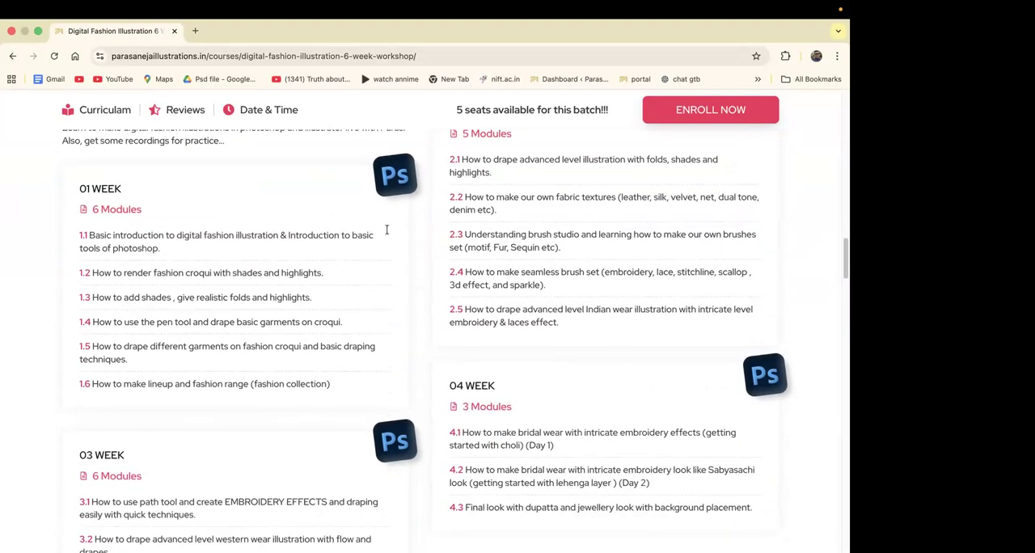
scroll(386, 230, "up", 2)
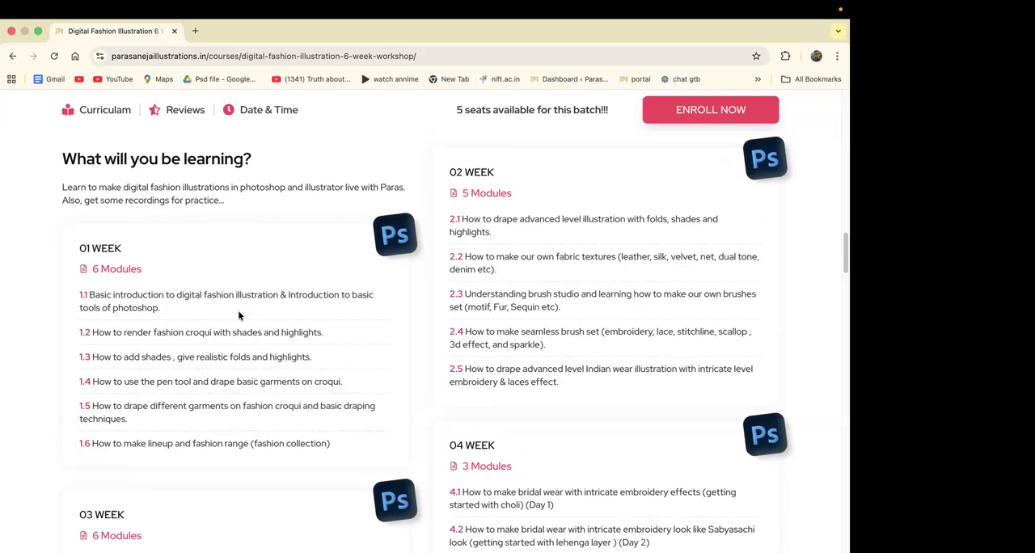
scroll(252, 286, "down", 1)
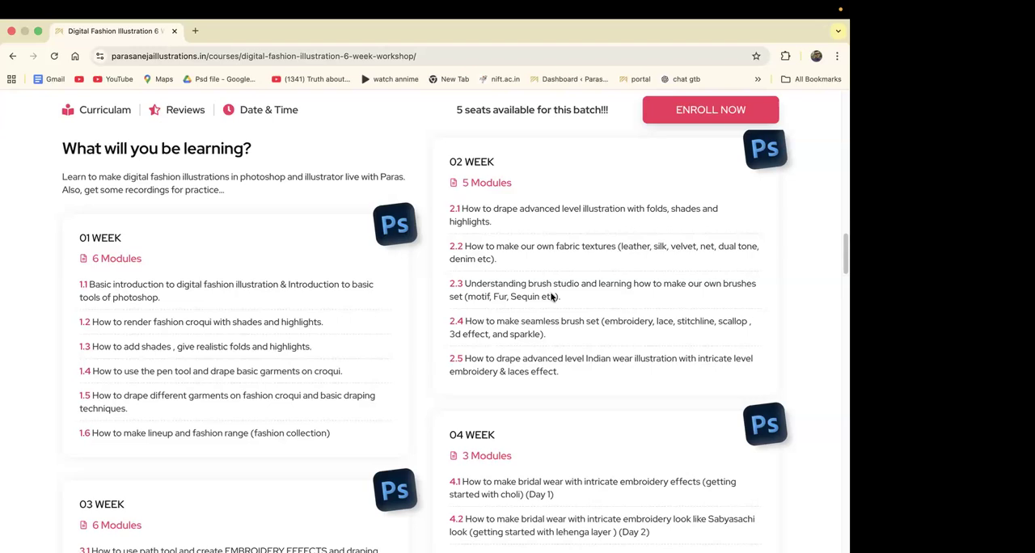
scroll(552, 298, "down", 6)
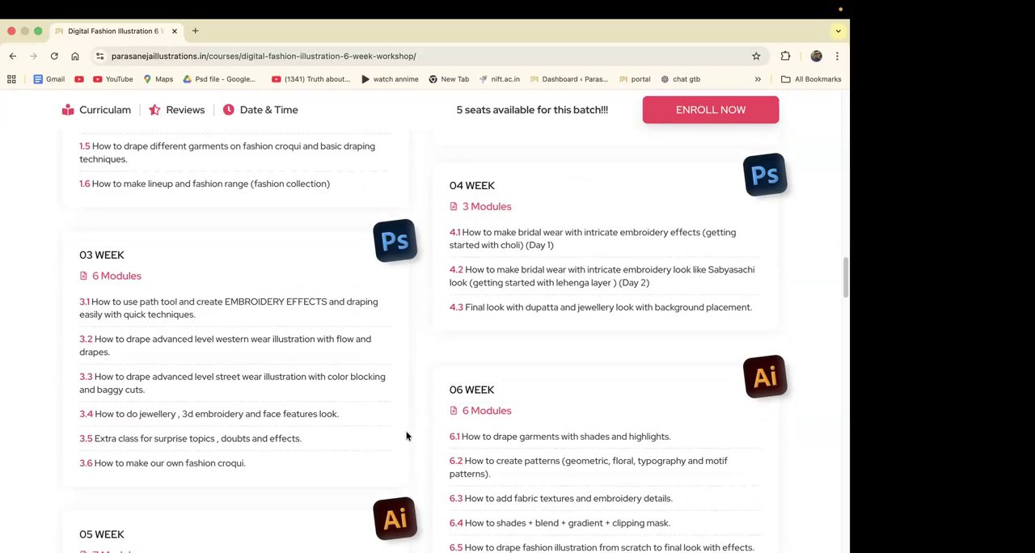
scroll(590, 234, "up", 1)
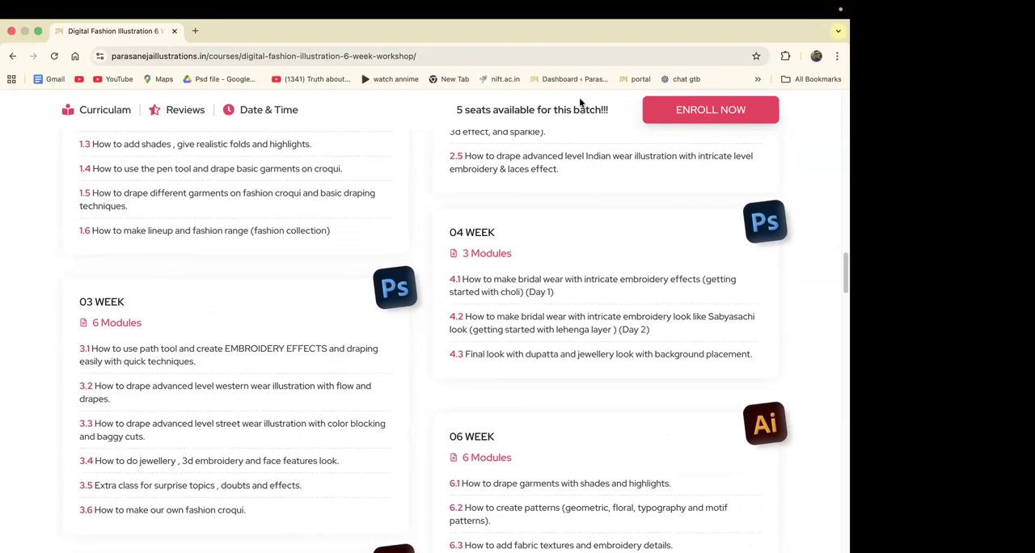
scroll(672, 254, "down", 6)
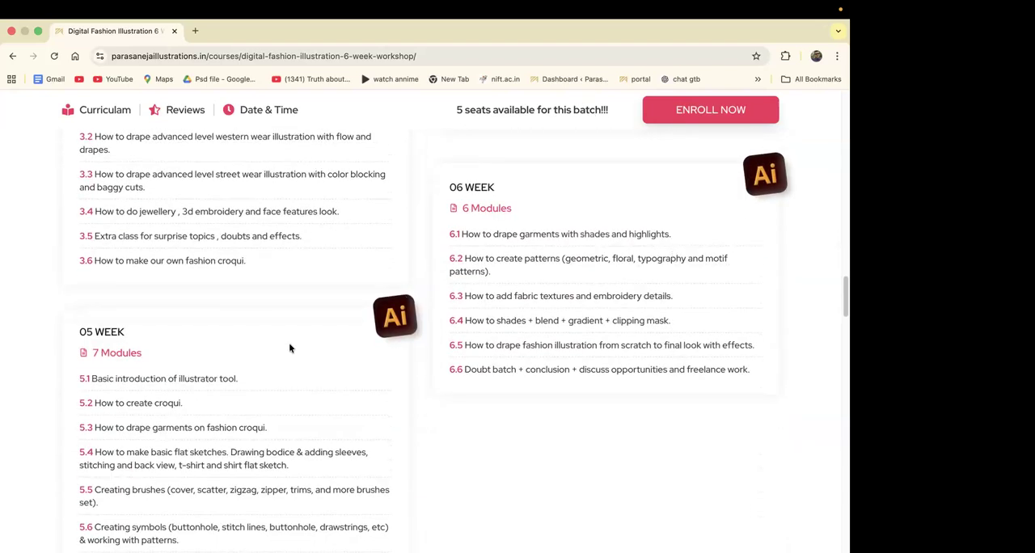
scroll(291, 352, "down", 2)
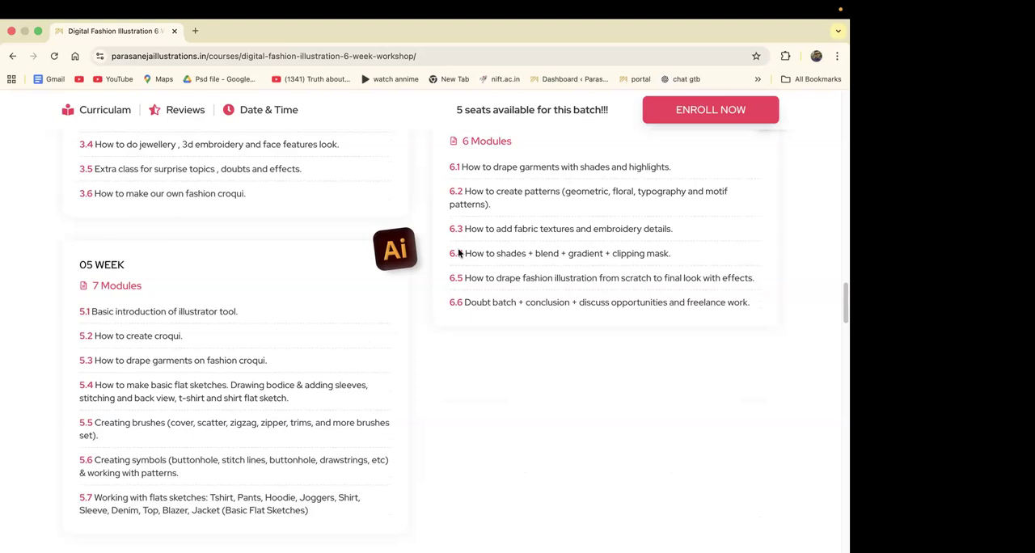
scroll(459, 253, "up", 2)
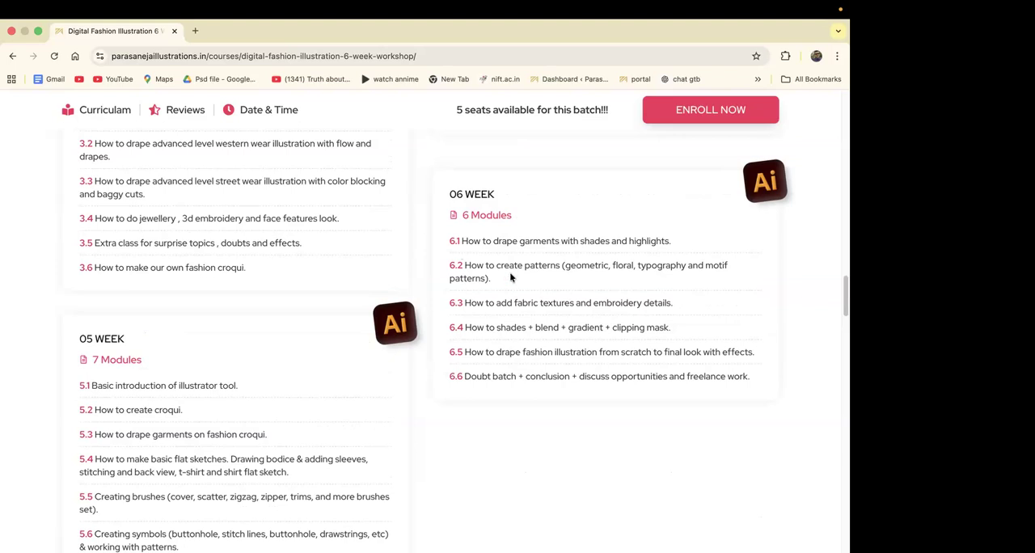
scroll(629, 372, "down", 3)
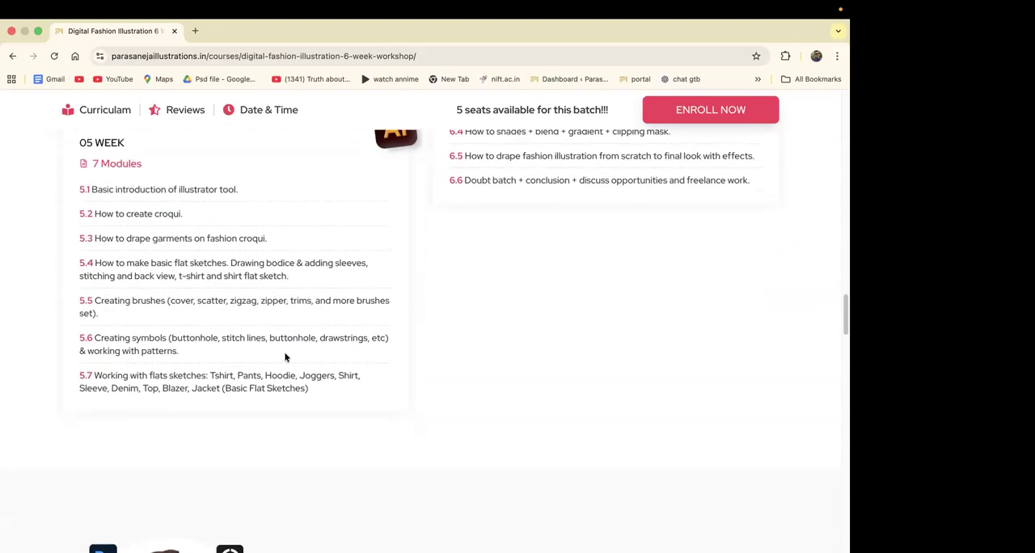
View the batch choices offered for enrolling in the workshop, and dismiss them without choosing one.
scroll(554, 258, "down", 15)
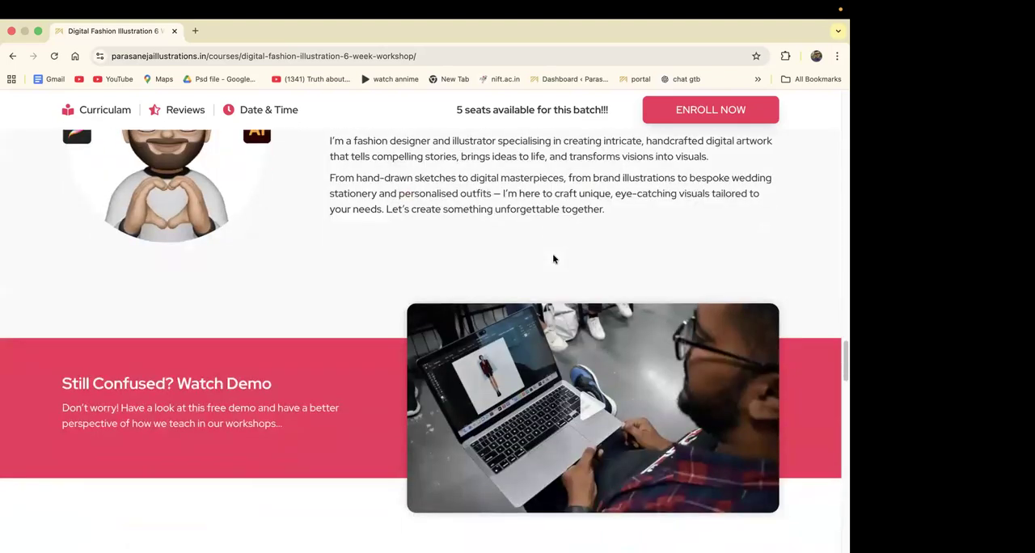
left_click(721, 107)
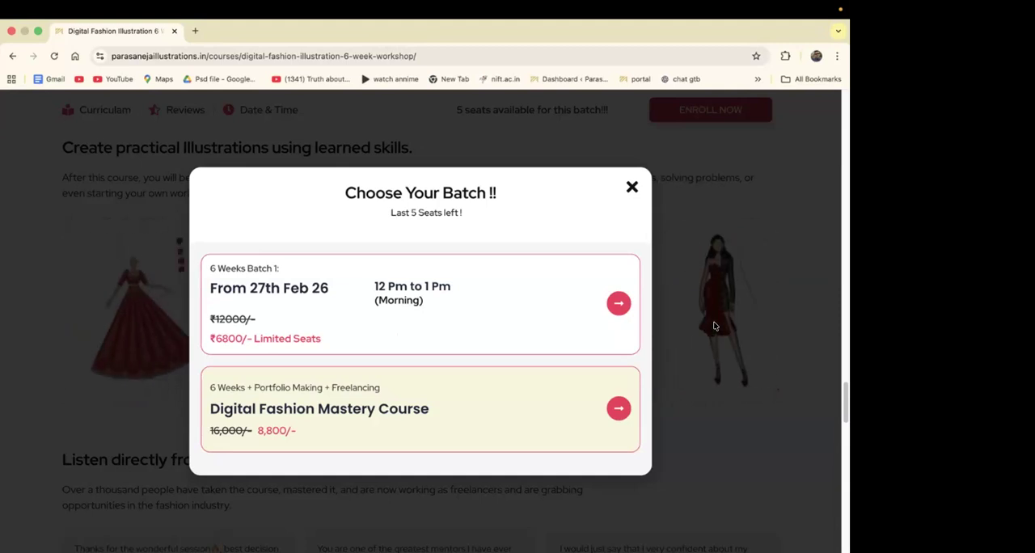
left_click(714, 326)
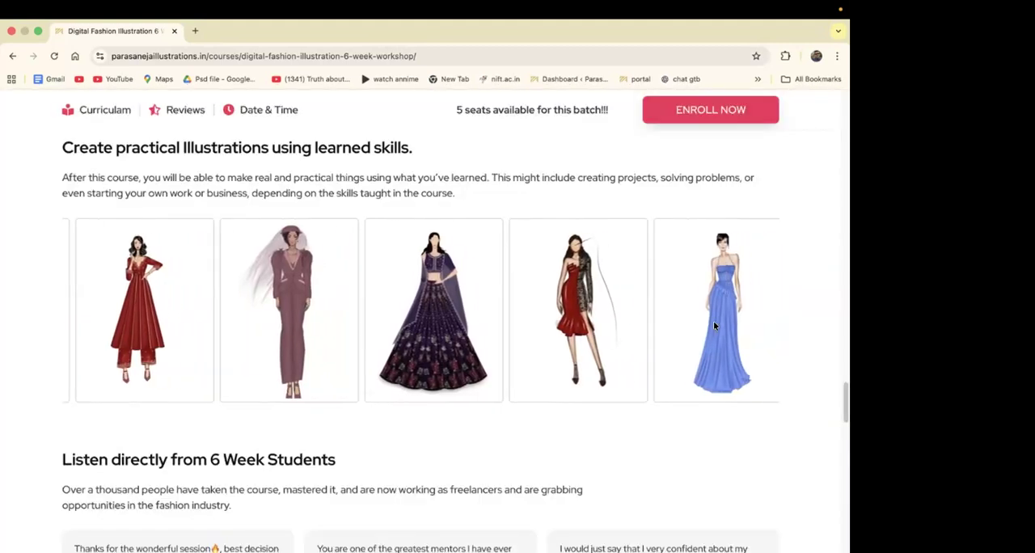
Examine the workshop's student reviews, batch details, features and frequently asked questions.
scroll(714, 326, "down", 10)
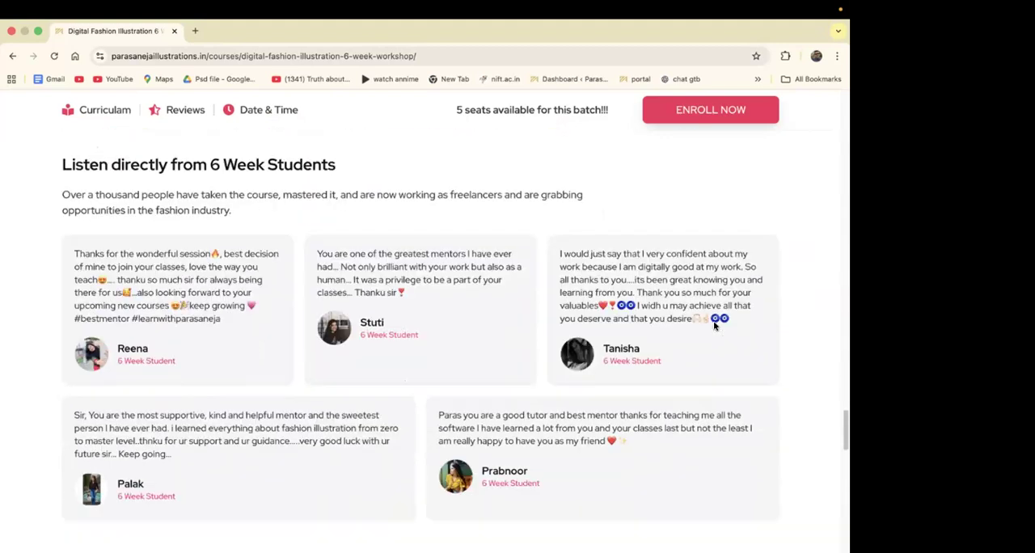
scroll(715, 326, "down", 5)
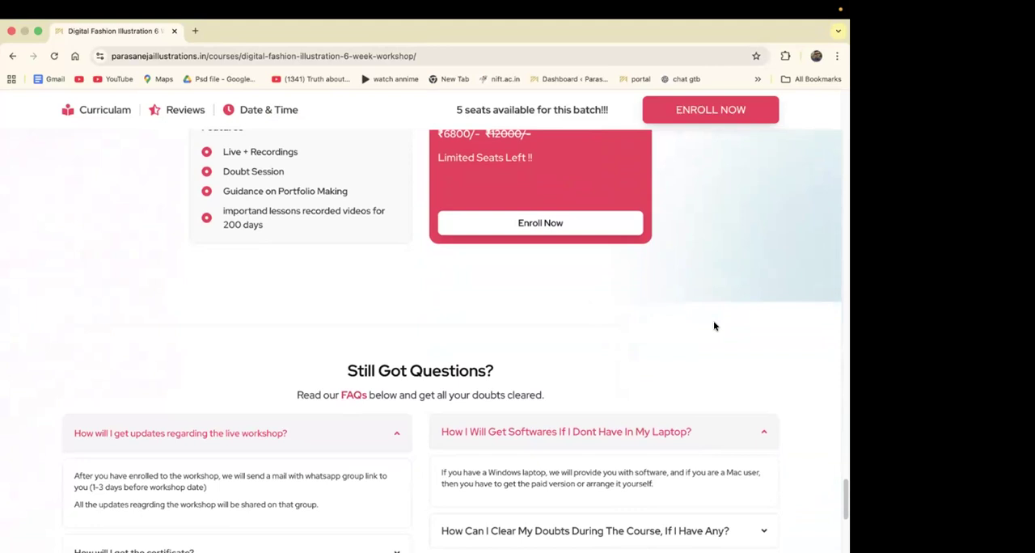
scroll(714, 326, "down", 4)
scroll(714, 326, "up", 6)
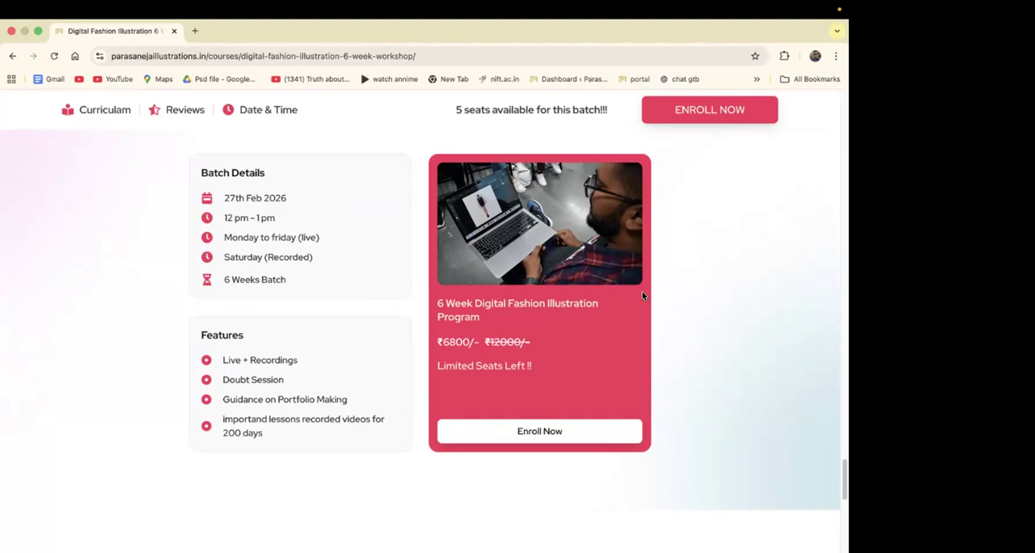
scroll(643, 296, "down", 10)
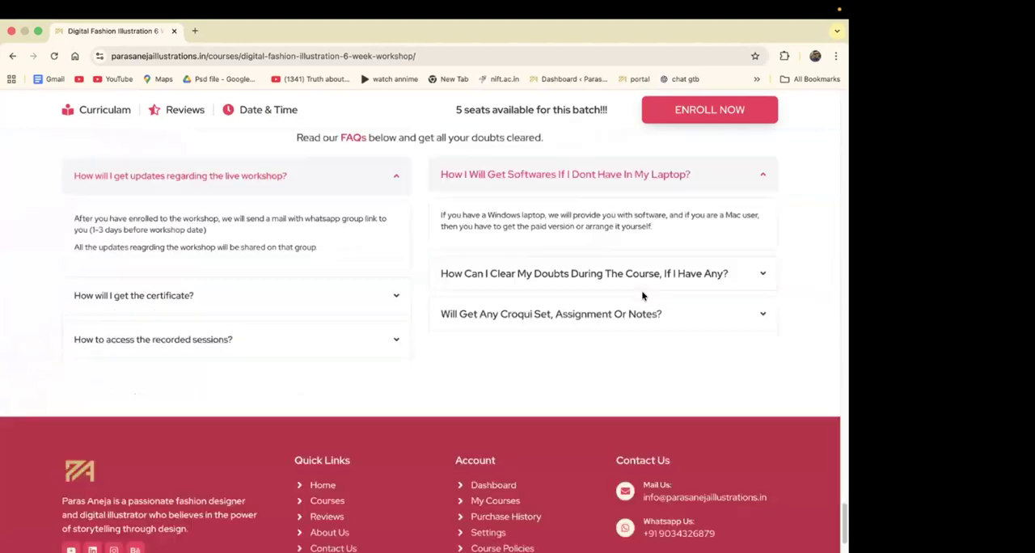